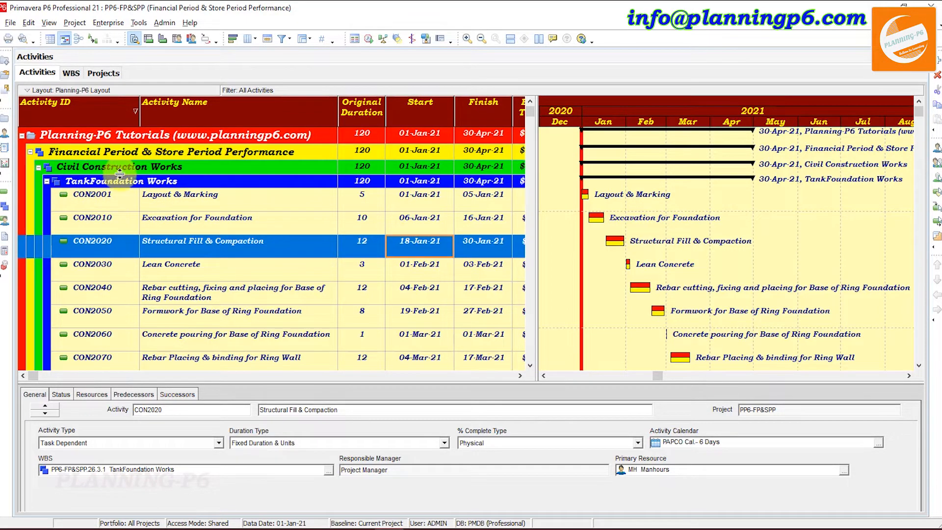
Rename the lowest WBS element to "Tank Foundation Works" and return to the activities view.
click(6, 208)
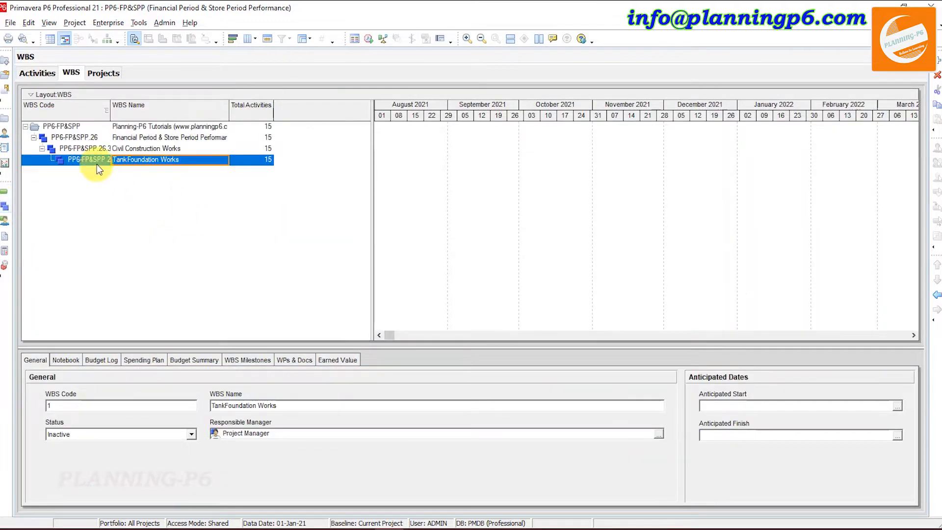
click(129, 160)
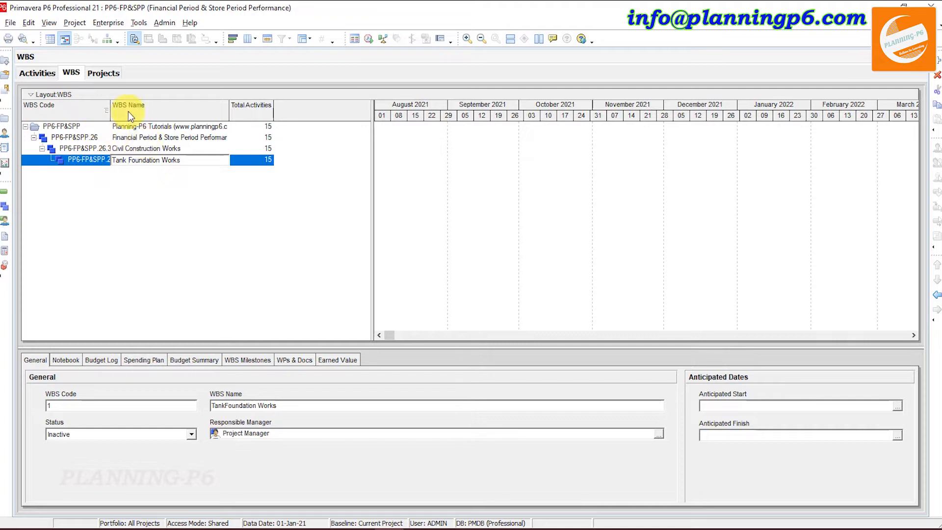
click(40, 74)
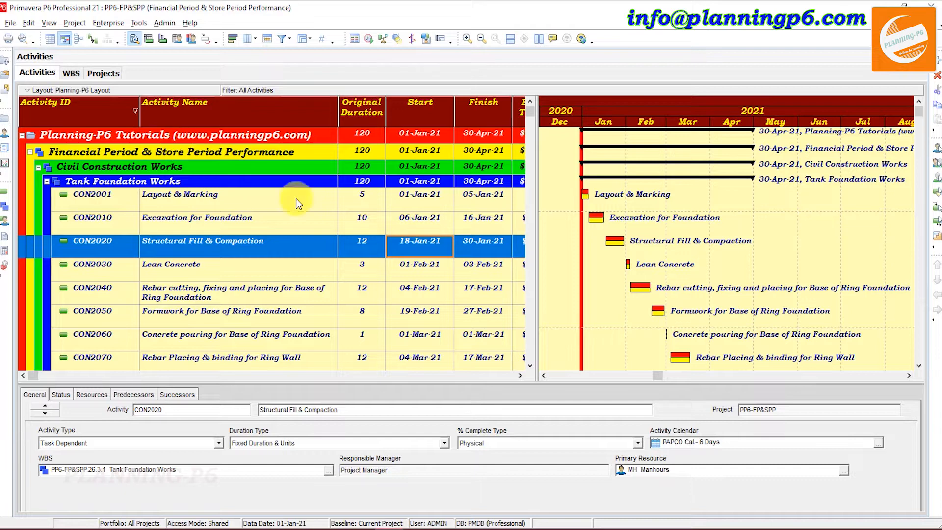
Check the financial period calendar and period assigned to the project for Store Period Performance, without storing anything.
click(139, 22)
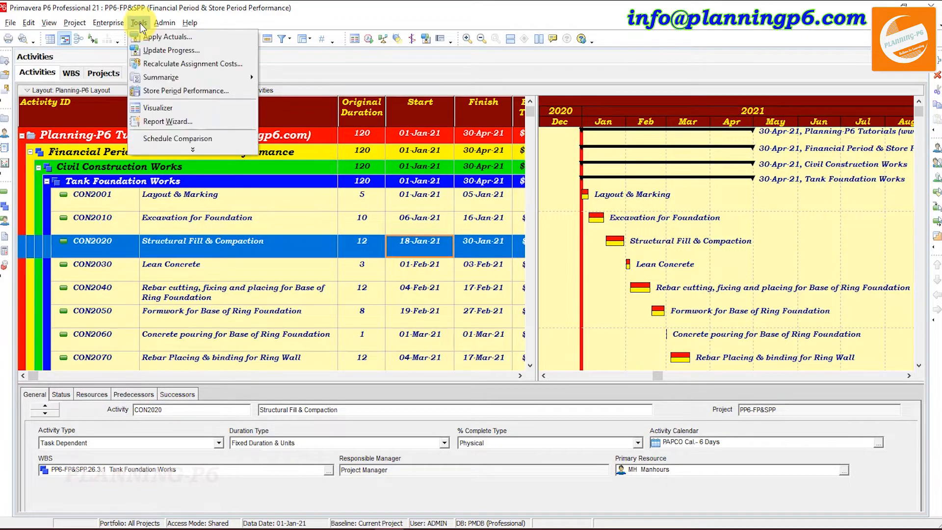
mouse_move(170, 81)
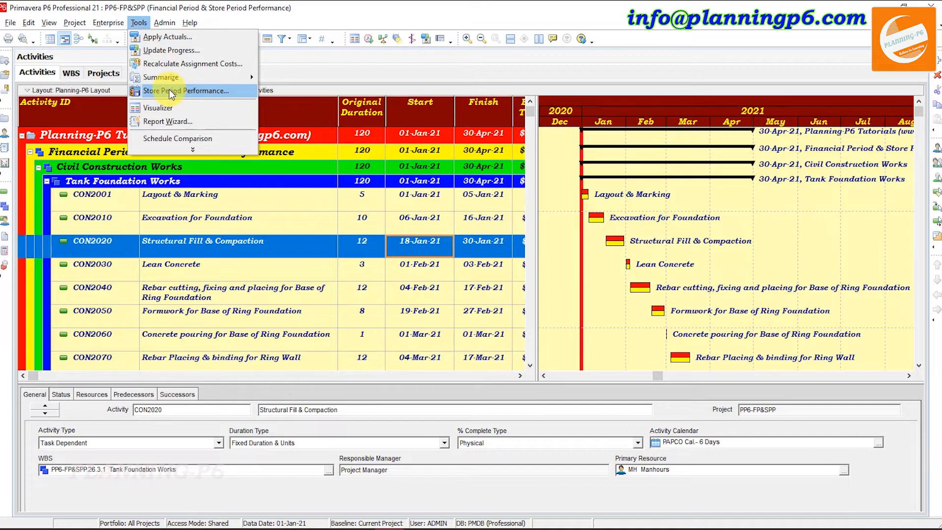
click(170, 90)
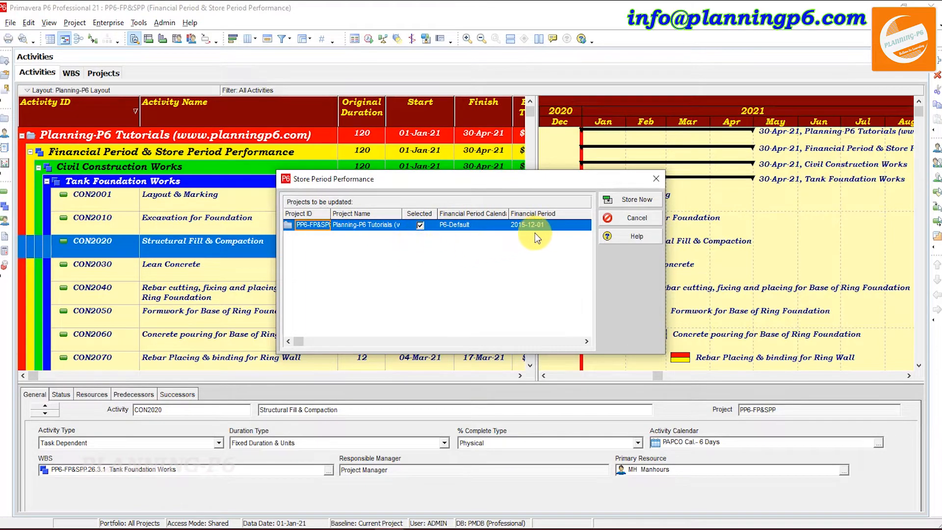
click(655, 179)
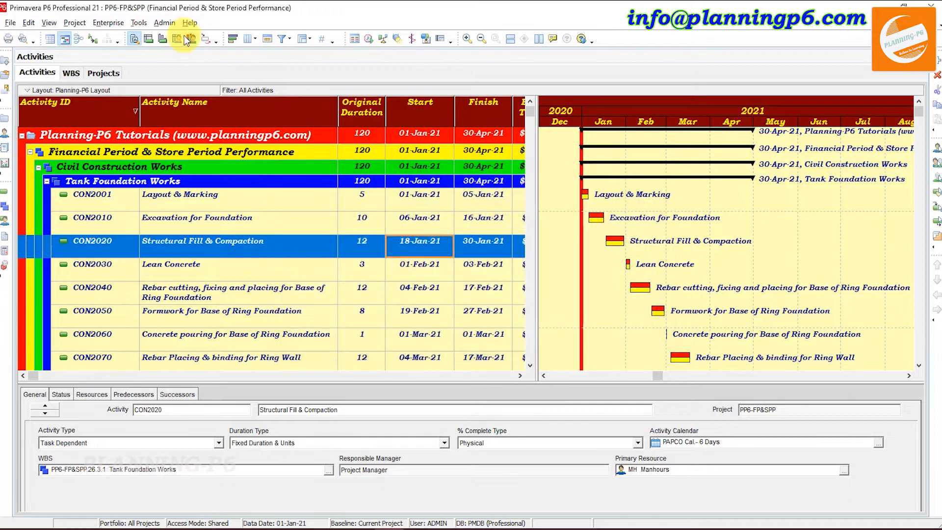
Bring up the Financial Period Calendars window, widen it on both sides and extend it upward.
click(166, 23)
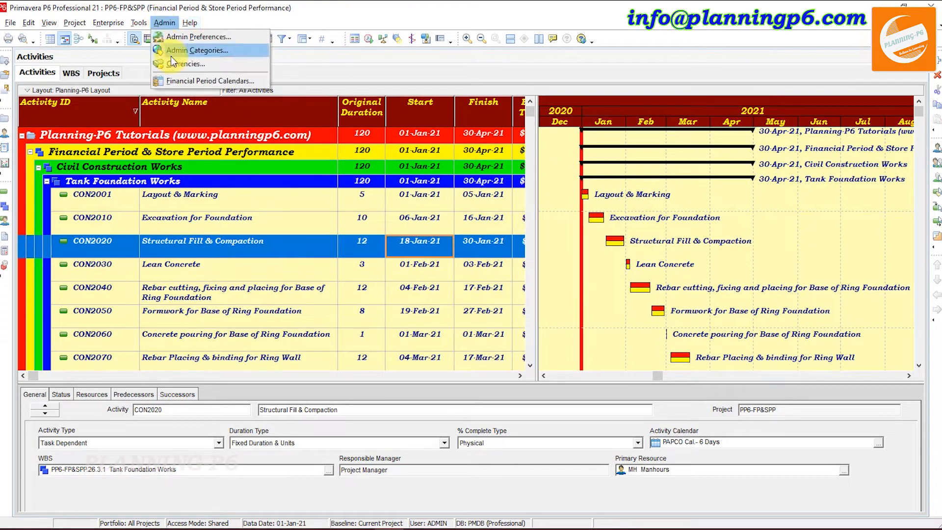
click(181, 80)
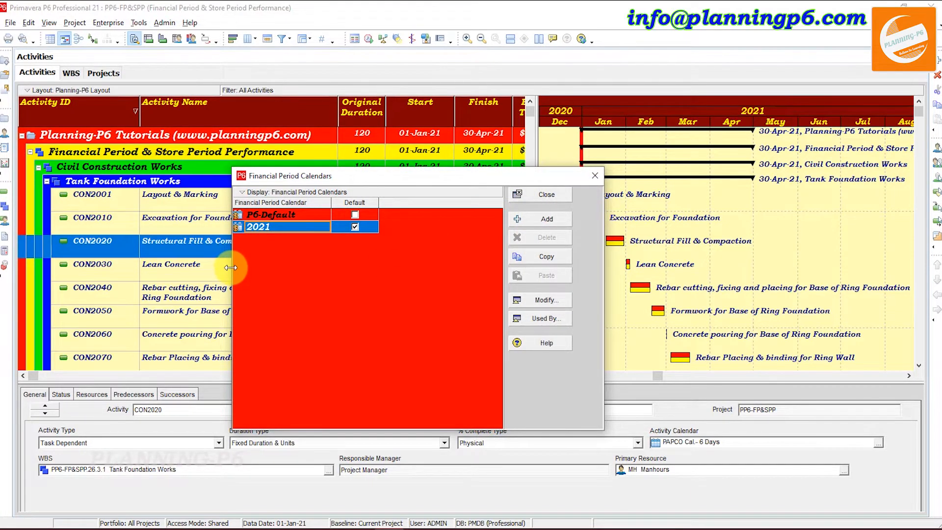
drag(230, 268, 118, 268)
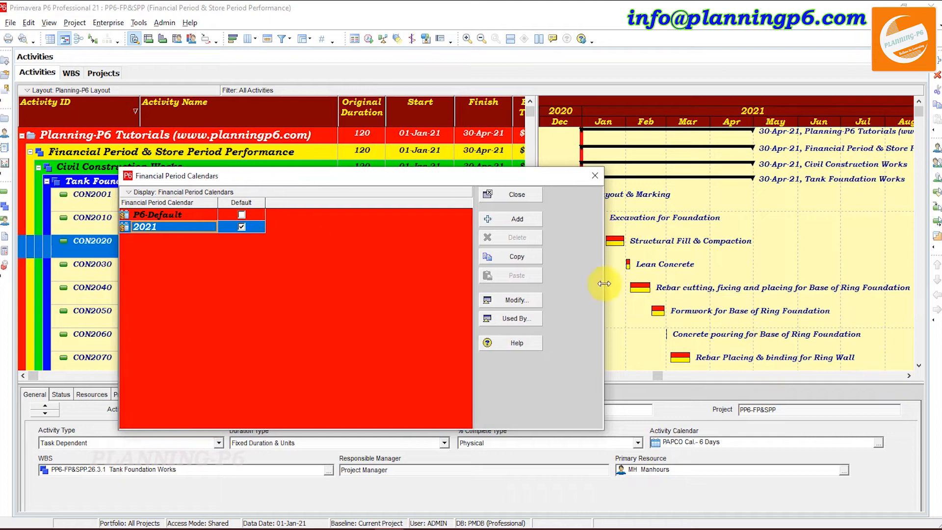
drag(604, 283, 787, 284)
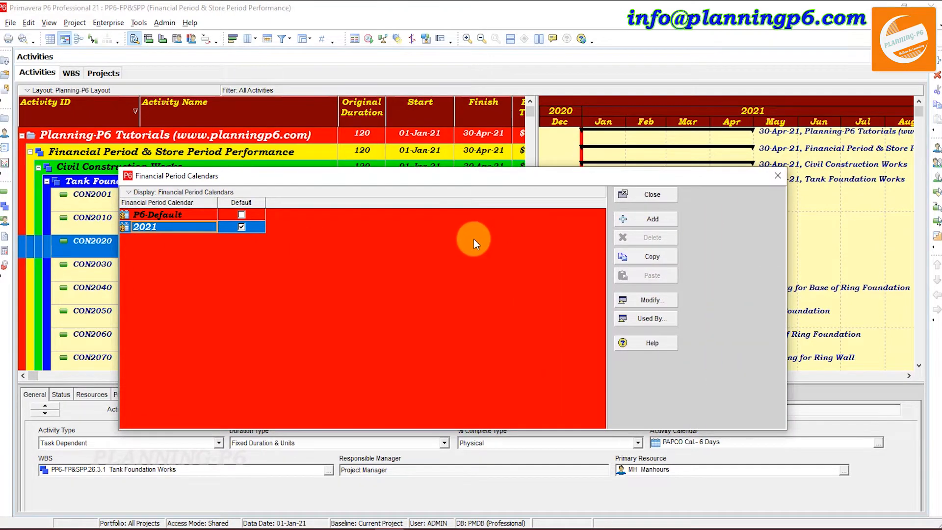
drag(466, 166, 504, 93)
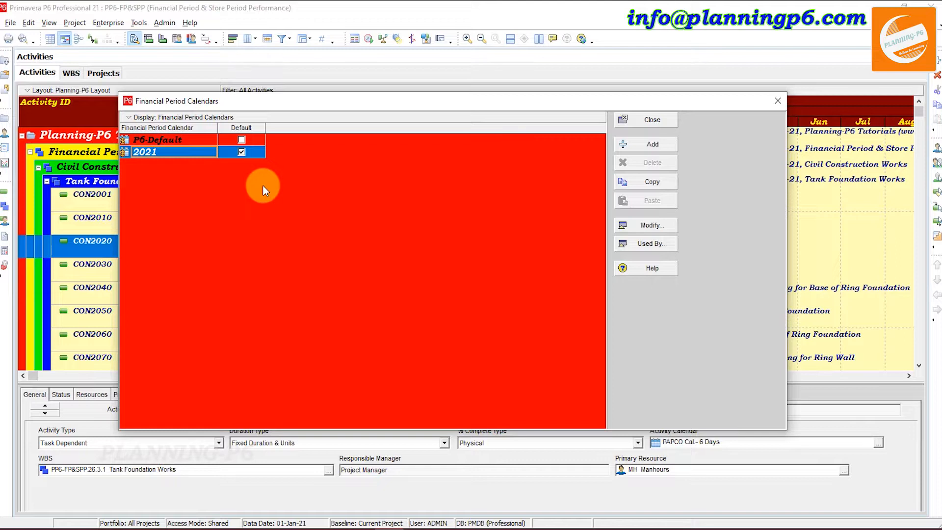
right_click(188, 187)
right_click(210, 116)
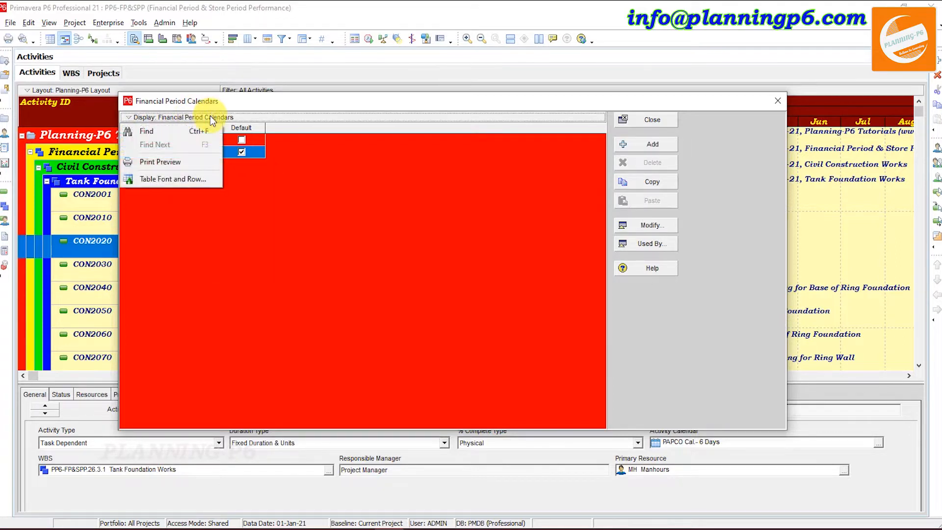
click(310, 200)
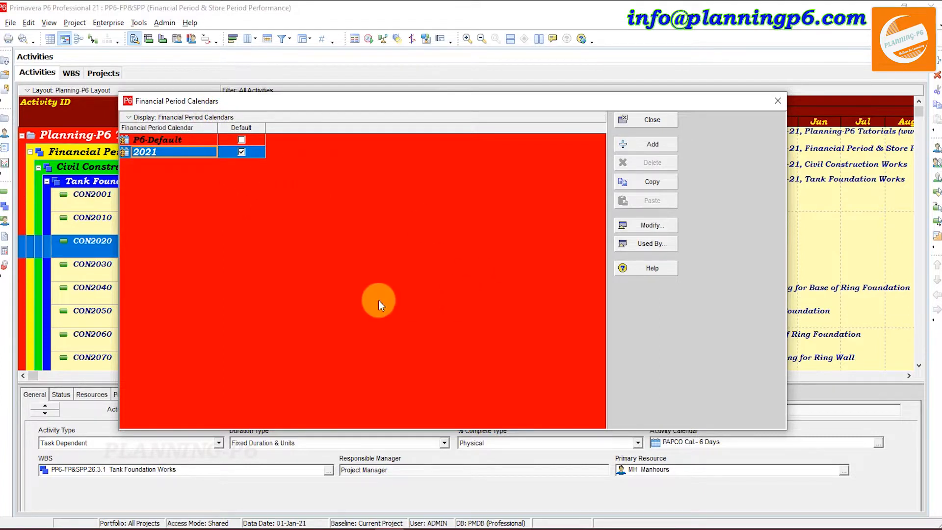
Set the financial period calendar table's font to white, size 12.
click(187, 119)
click(188, 180)
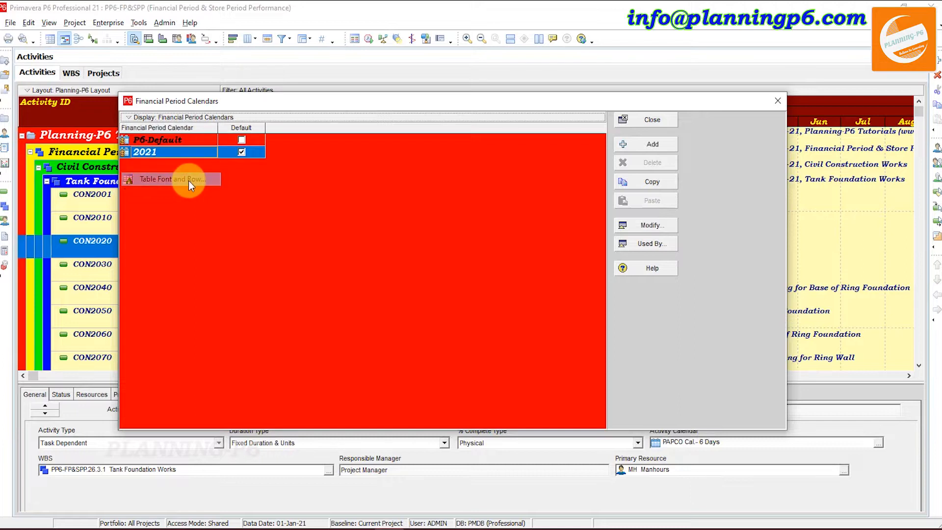
click(445, 259)
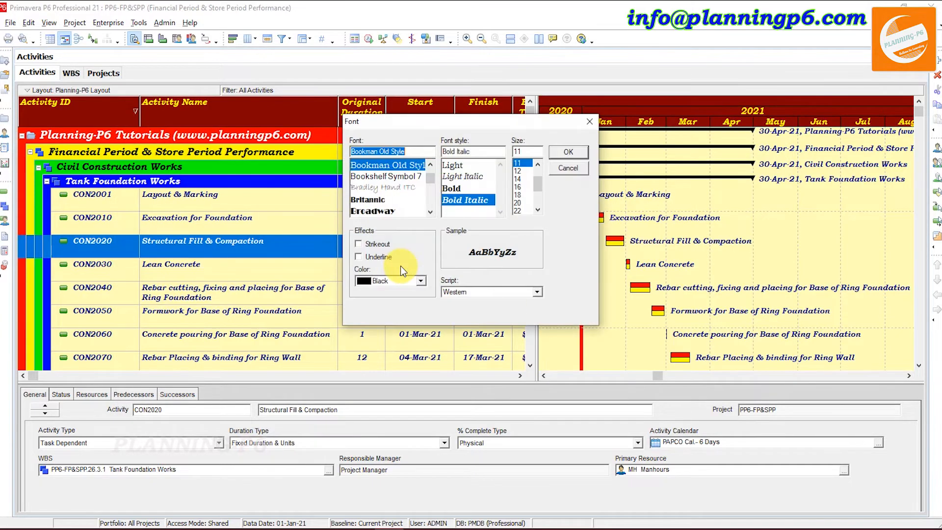
click(420, 281)
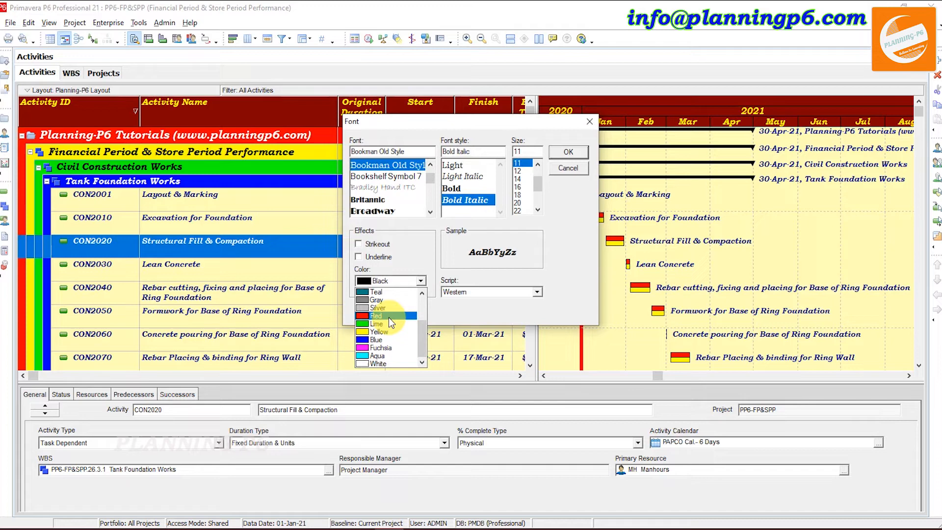
click(380, 364)
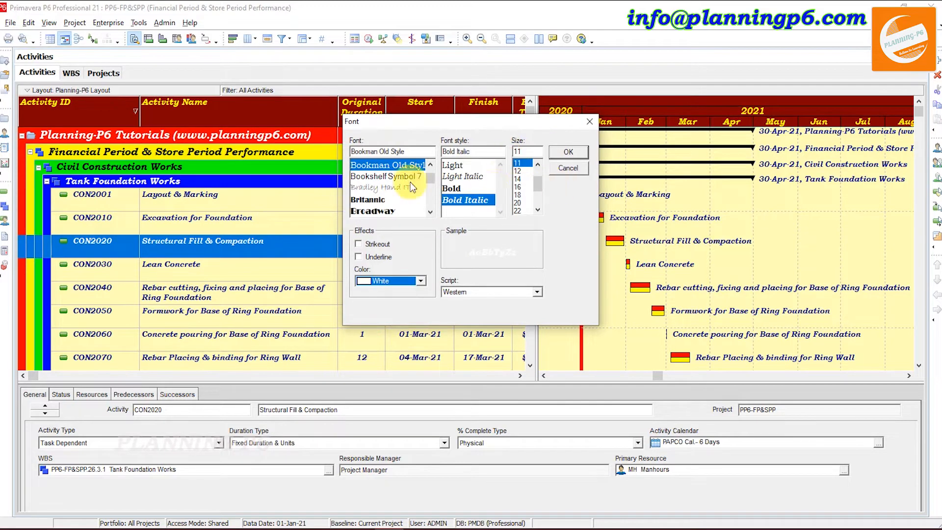
click(519, 171)
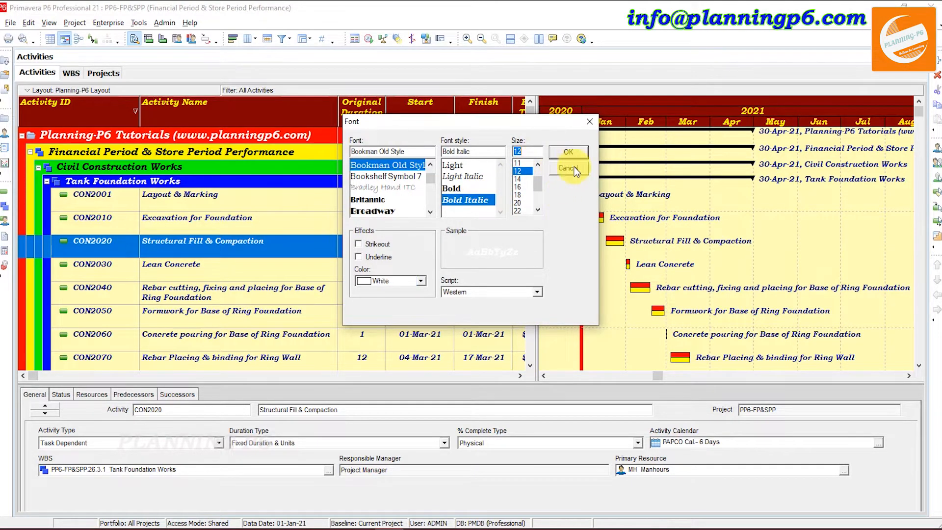
click(569, 152)
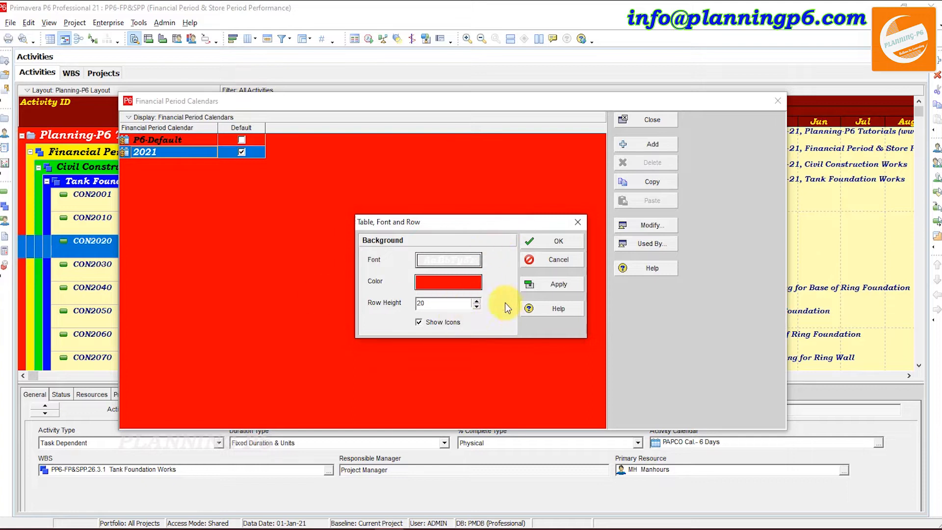
Increase the calendar table's row height to 30 and apply the table formatting.
click(476, 301)
click(477, 300)
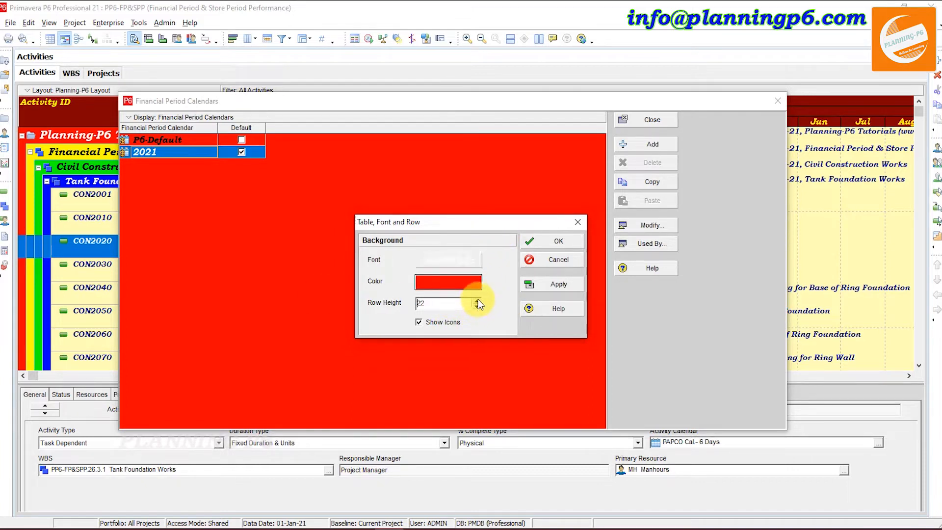
click(477, 300)
click(477, 300)
click(477, 300)
click(476, 301)
click(566, 287)
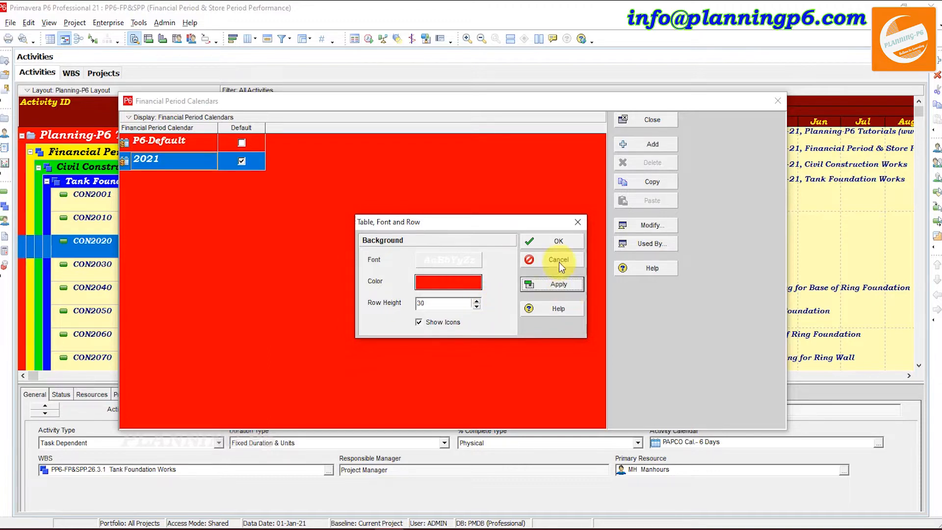
click(561, 245)
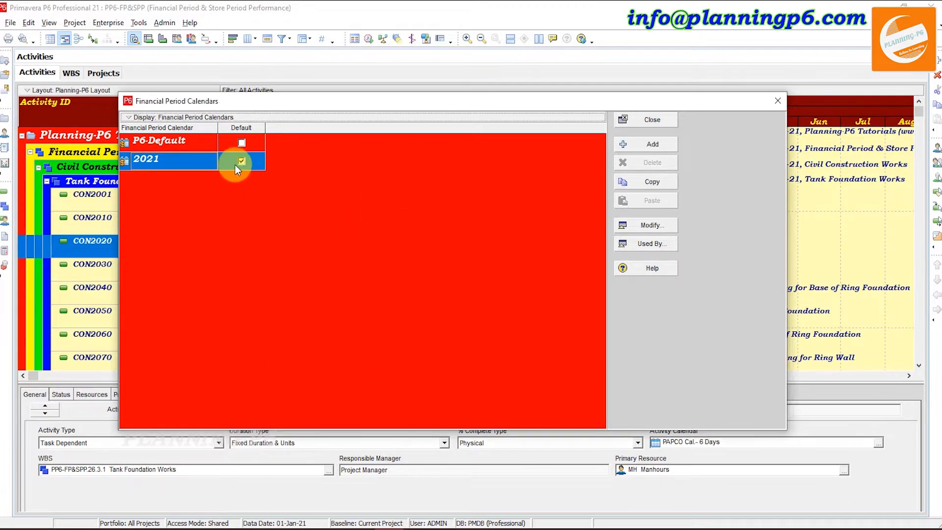
Make P6-Default the default financial period calendar.
click(183, 142)
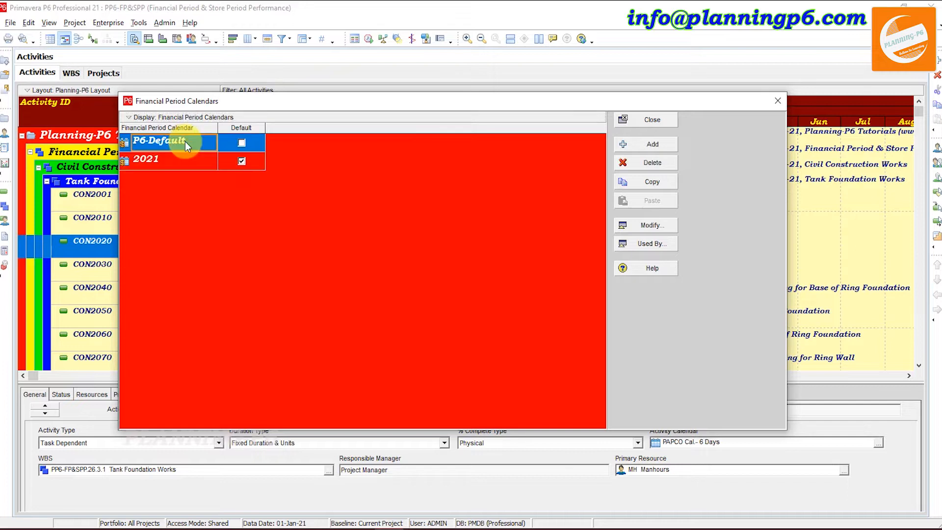
click(241, 141)
right_click(233, 140)
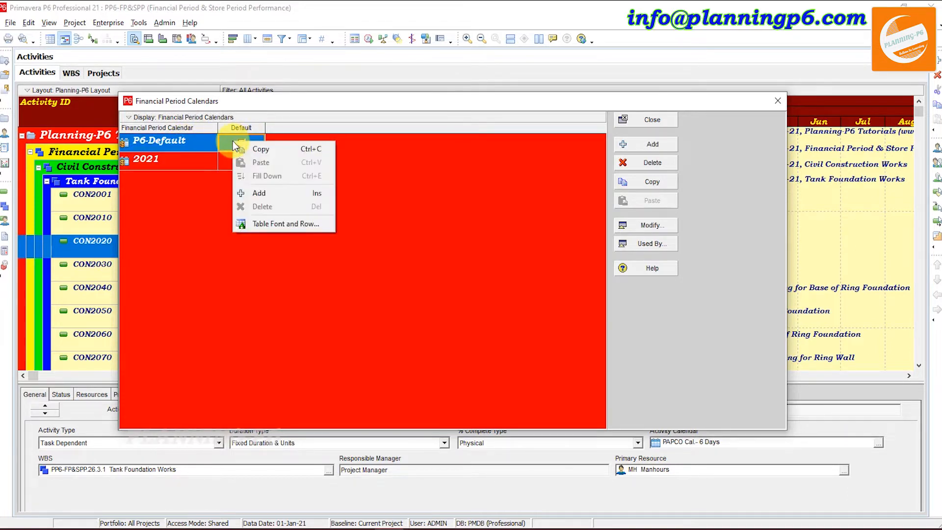
click(225, 143)
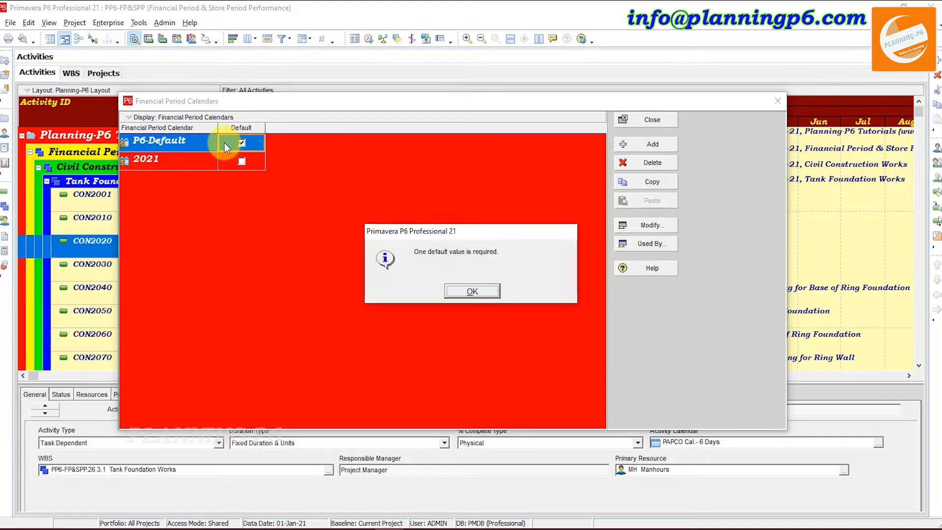
click(489, 290)
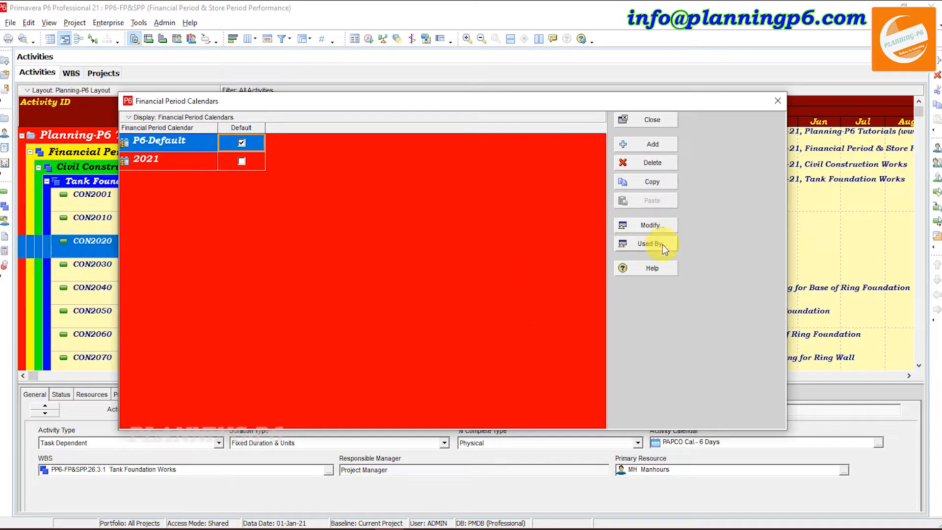
Review the full list of financial periods defined in the P6-Default calendar, down to its last period.
click(619, 226)
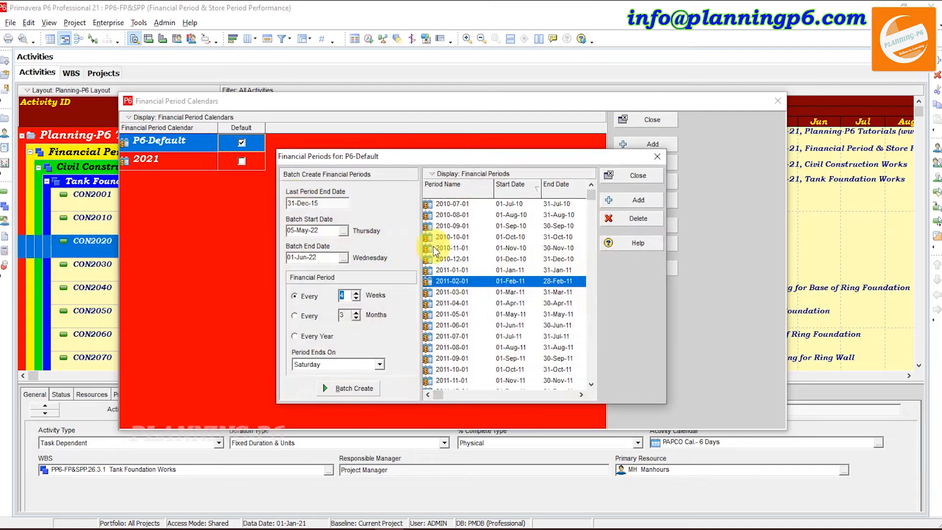
click(490, 250)
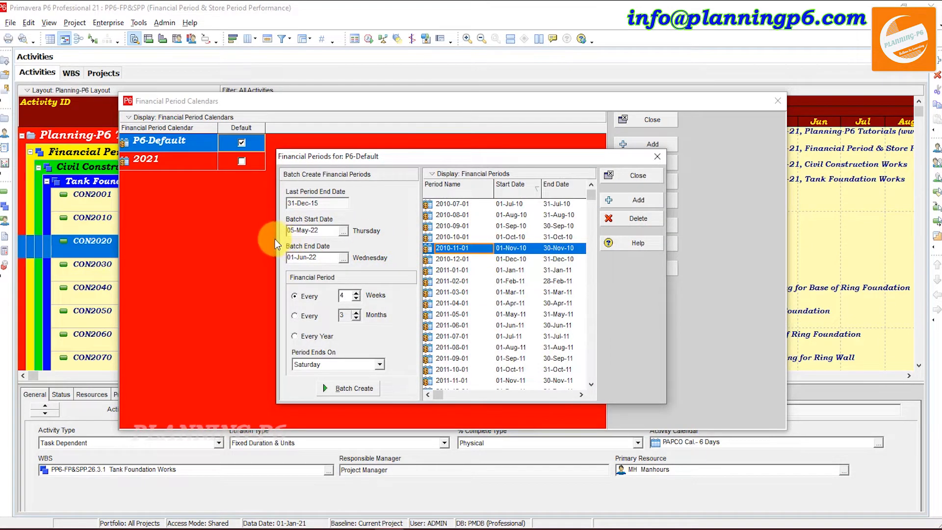
scroll(538, 256, down, 12)
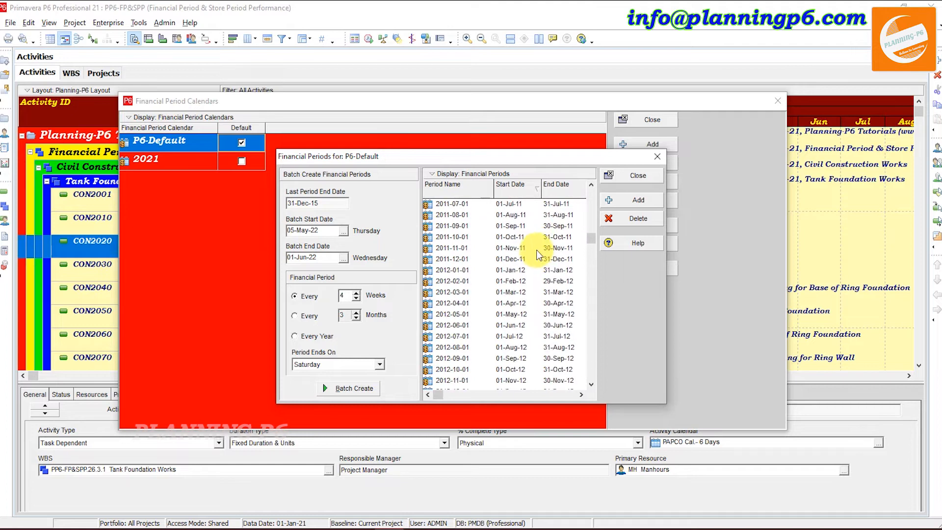
scroll(523, 250, down, 5)
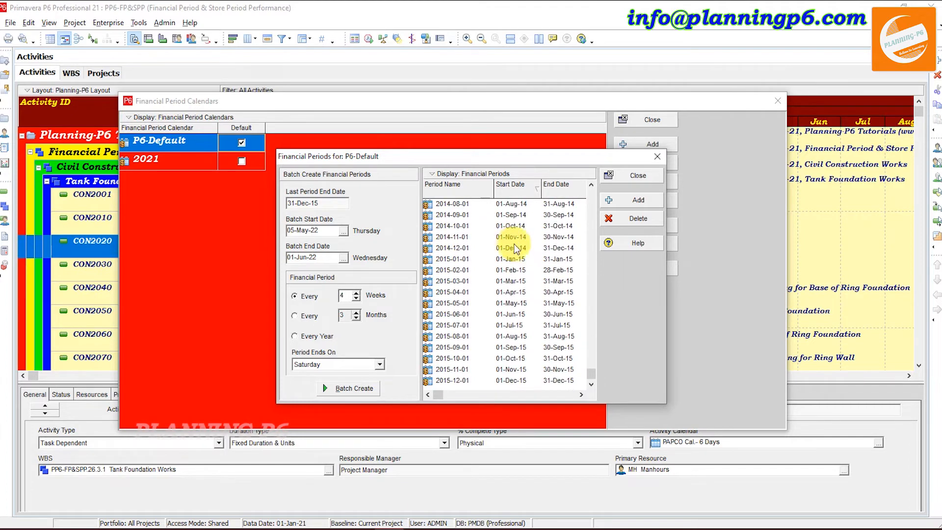
click(658, 156)
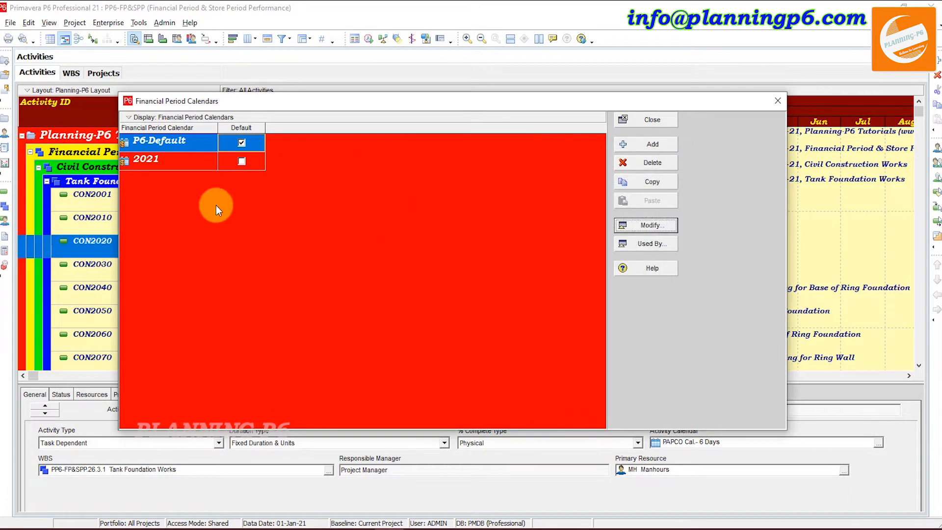
Delete the 2021 financial period calendar.
click(190, 160)
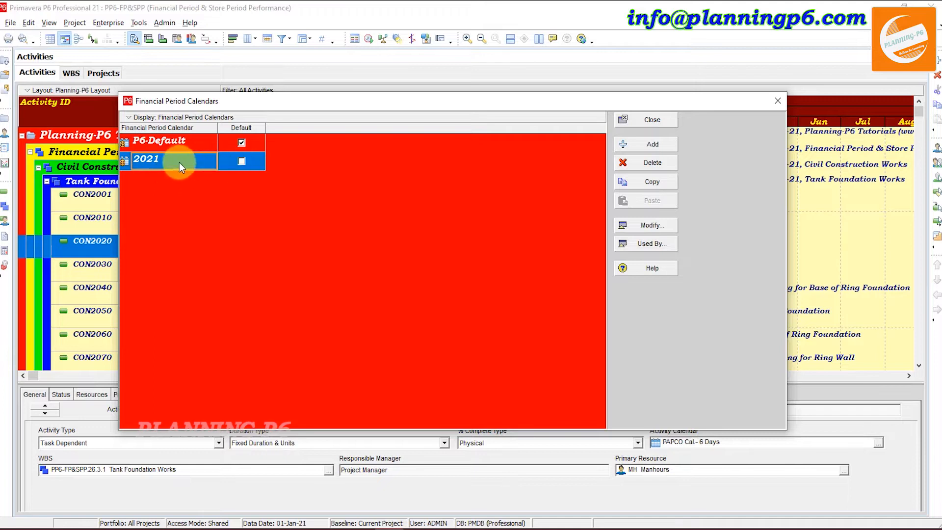
click(646, 164)
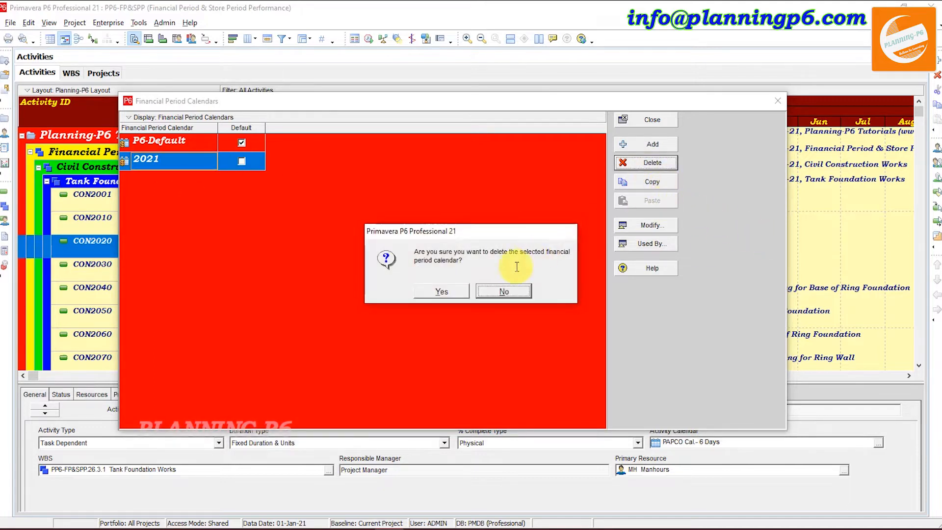
click(454, 291)
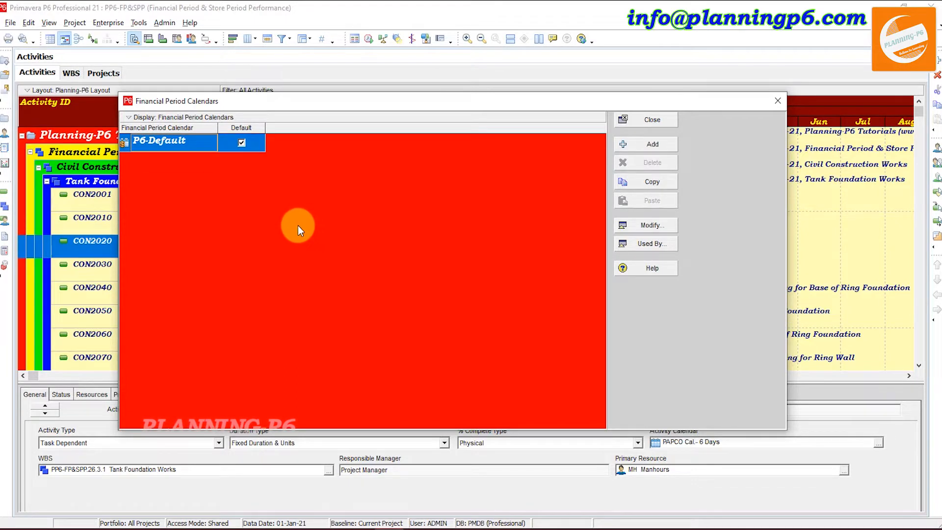
click(298, 225)
right_click(299, 132)
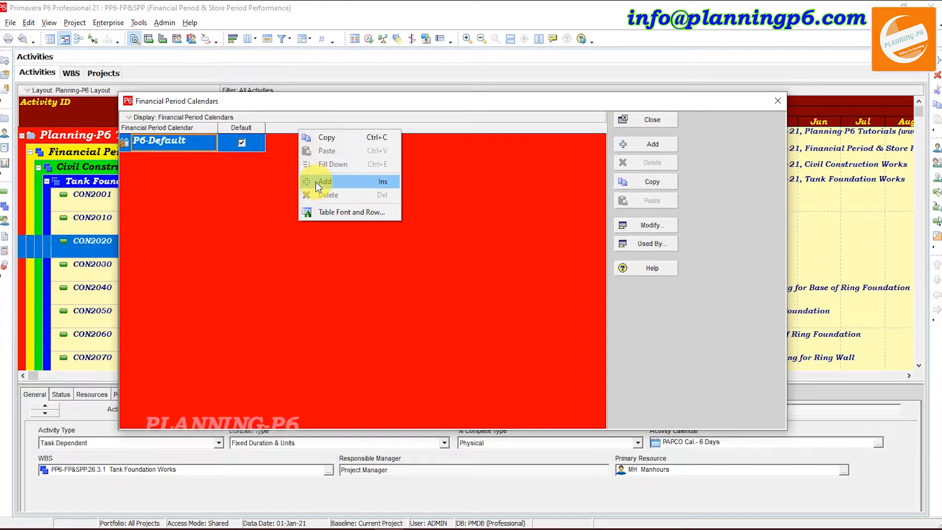
click(456, 205)
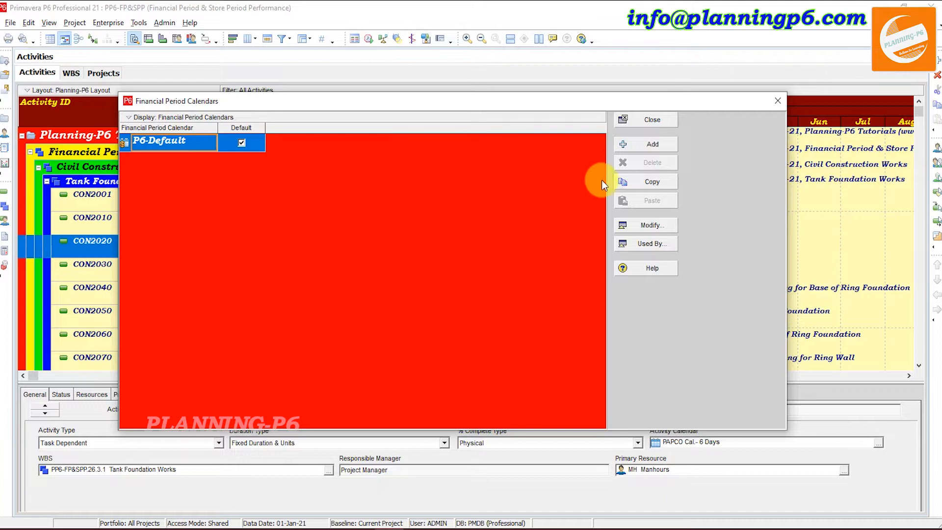
Add a new financial period calendar named 2021.
click(645, 143)
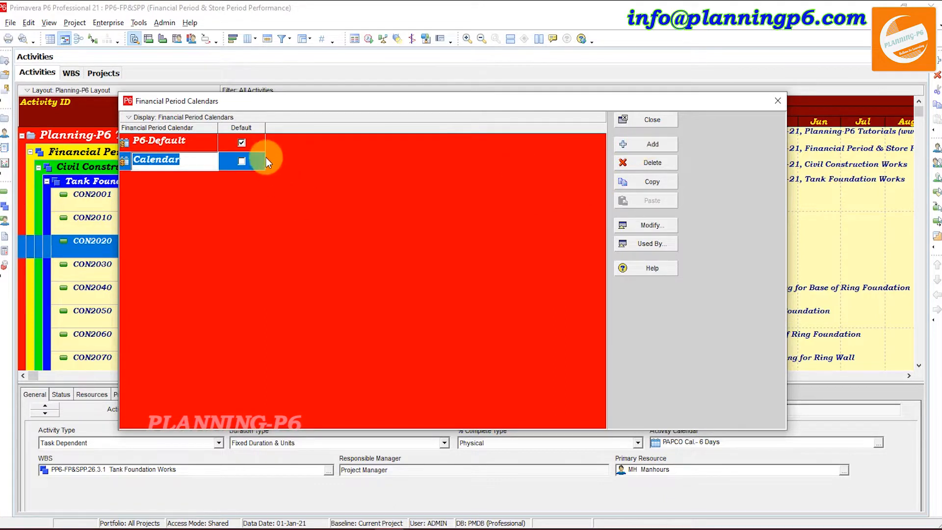
text(2021)
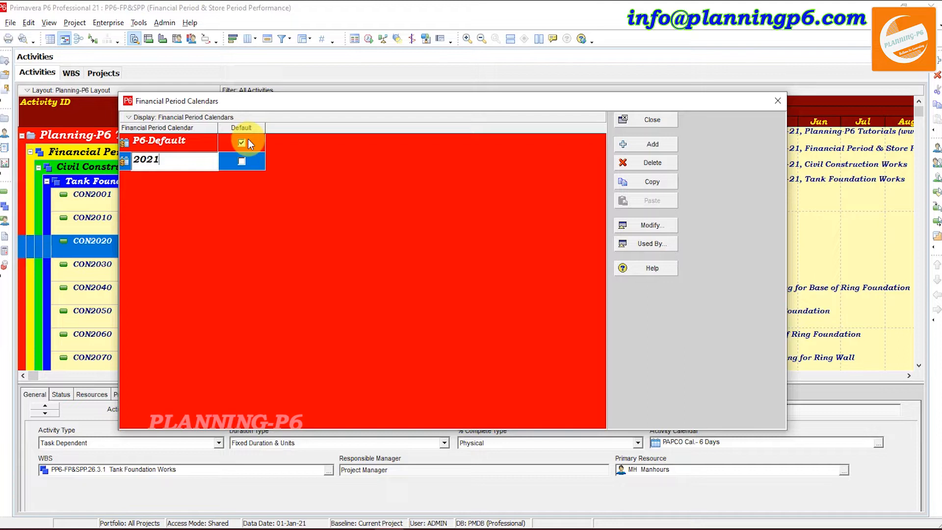
key(Return)
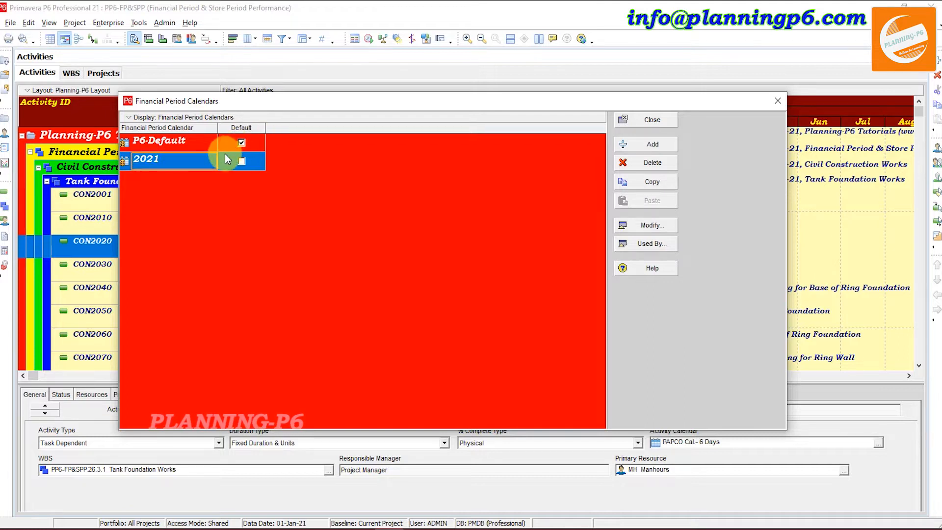
Make 2021 the default financial period calendar and check which projects use it.
click(240, 158)
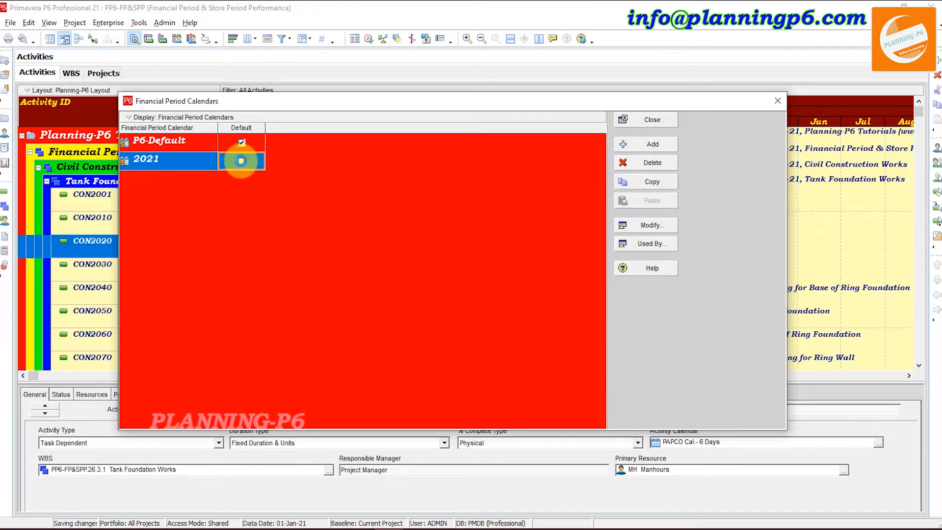
click(240, 161)
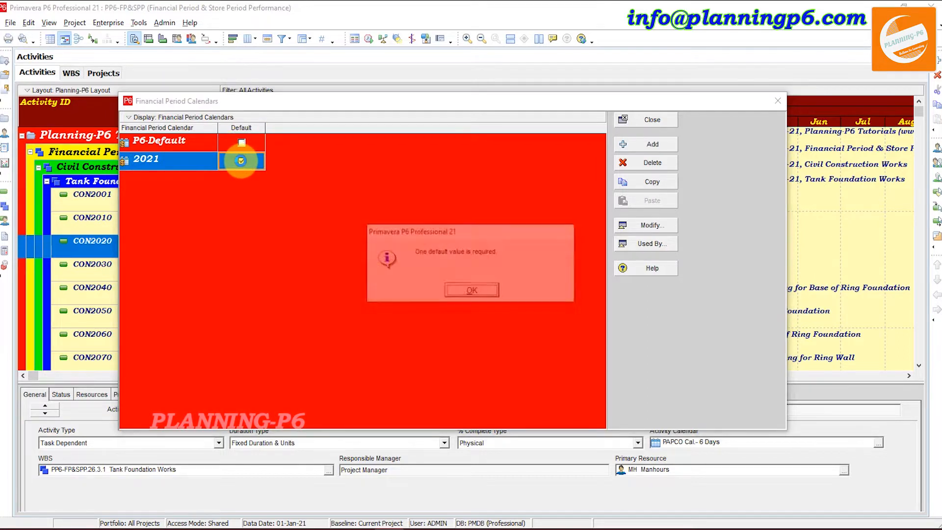
click(473, 294)
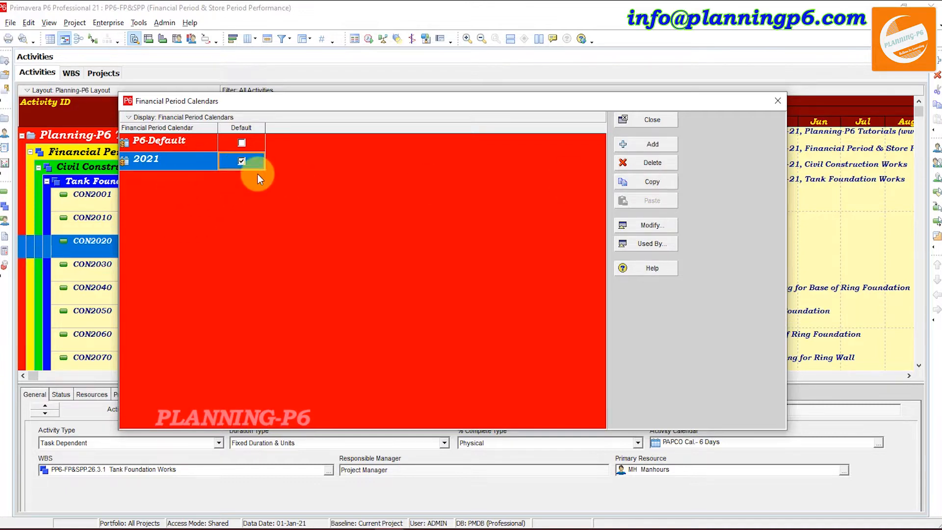
click(651, 244)
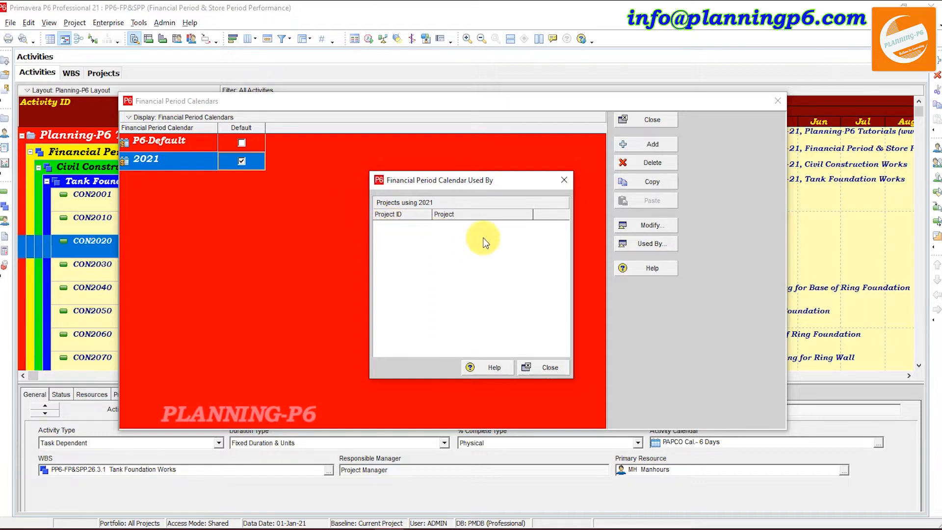
click(543, 369)
Open the 2021 calendar's financial periods for modification and set the period table's font to Bookman Old Style, Bold Italic, size 12, white.
click(645, 226)
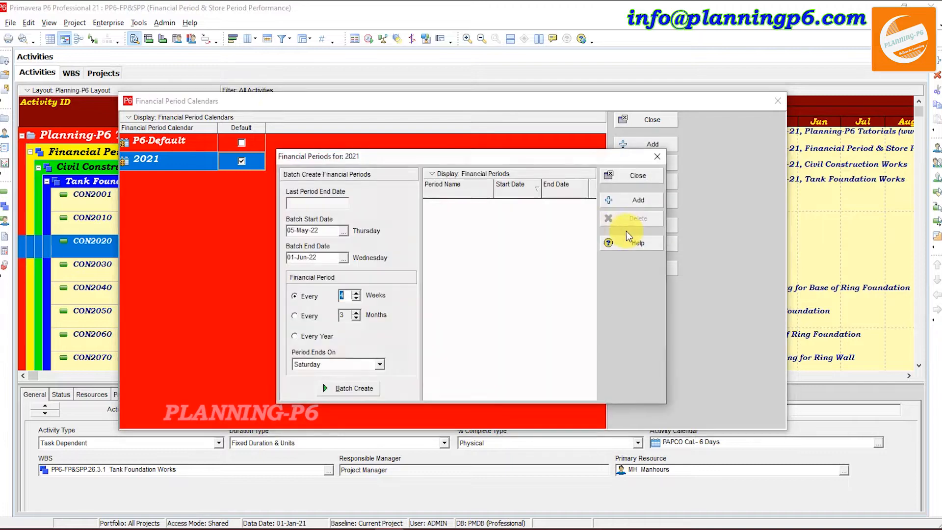
click(499, 174)
click(499, 173)
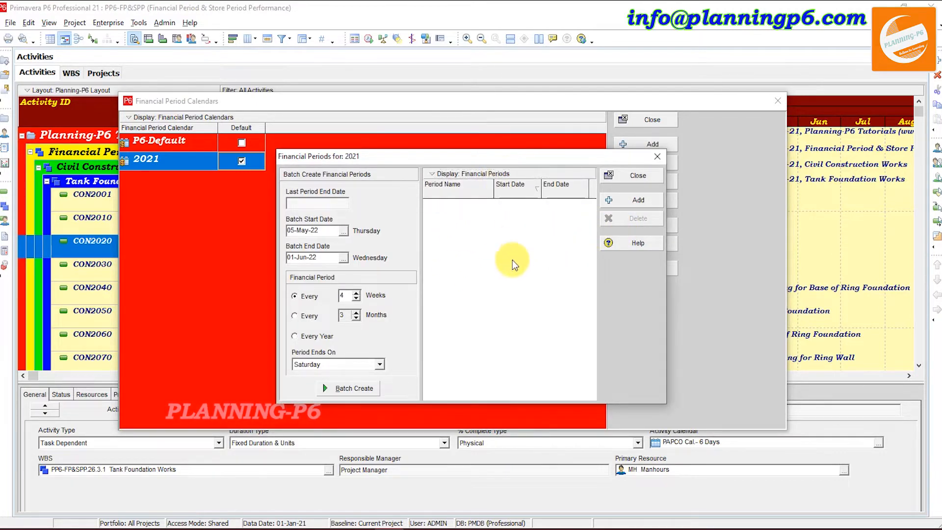
click(500, 174)
click(487, 206)
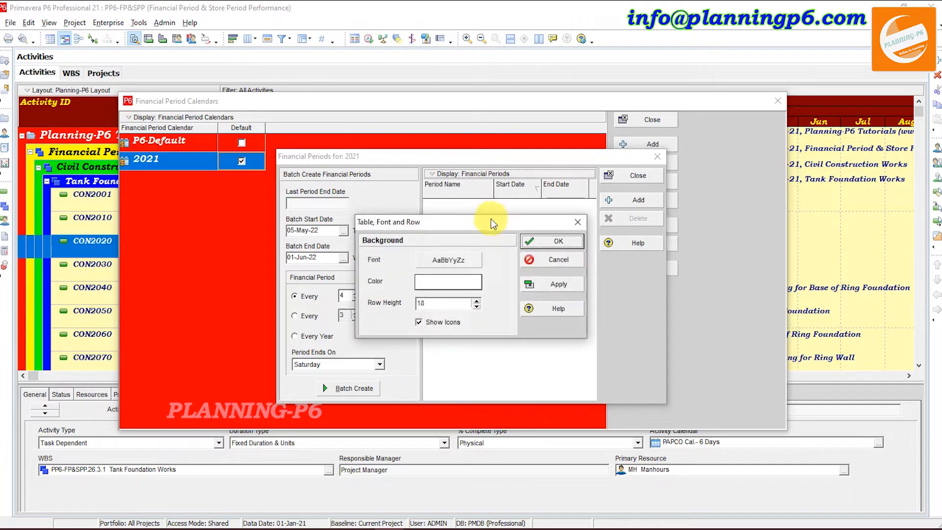
click(455, 258)
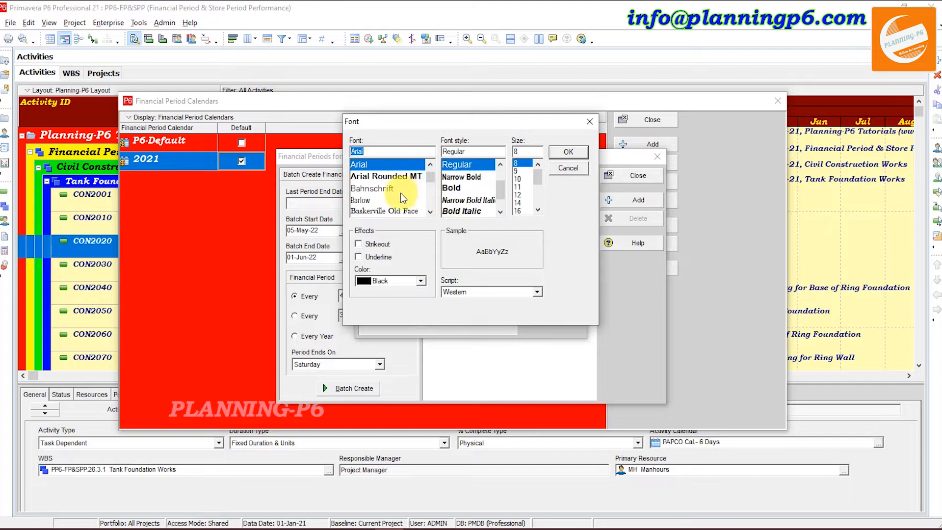
text(book)
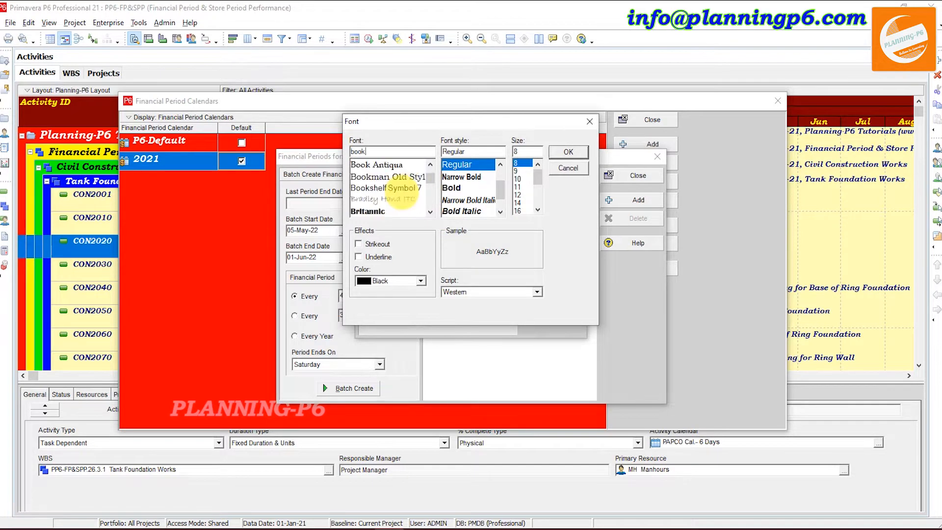
click(415, 177)
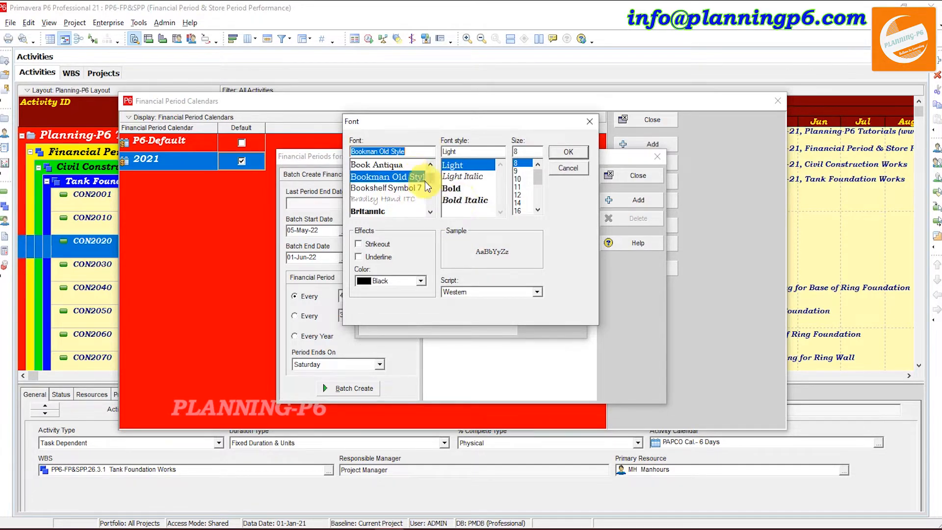
click(465, 199)
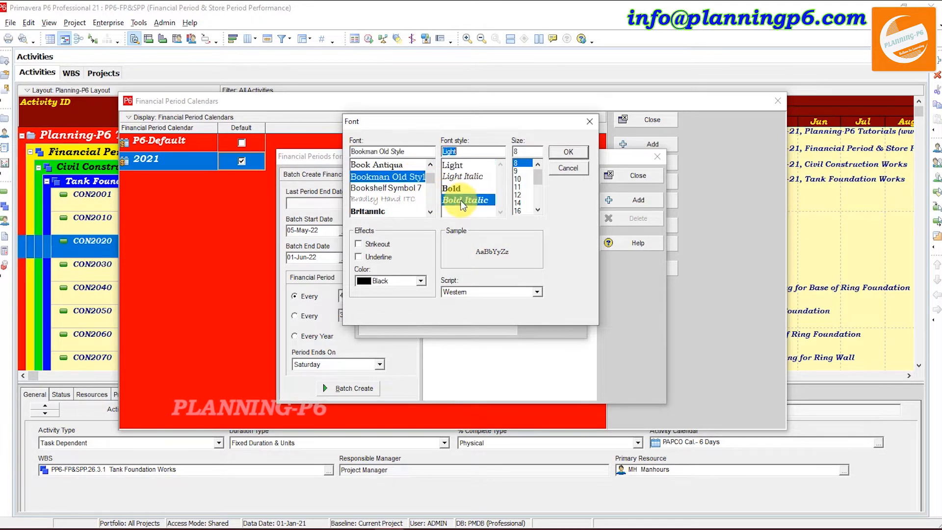
click(519, 195)
click(420, 281)
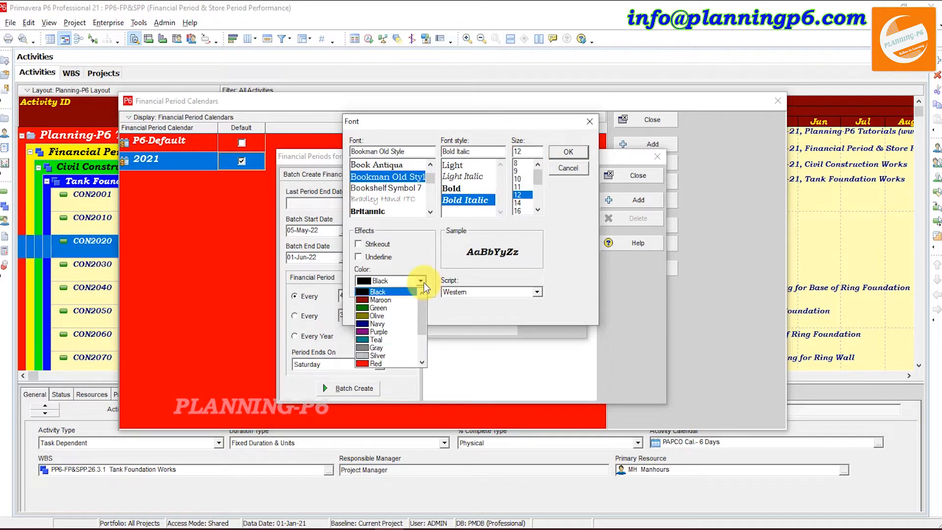
scroll(385, 329, down, 2)
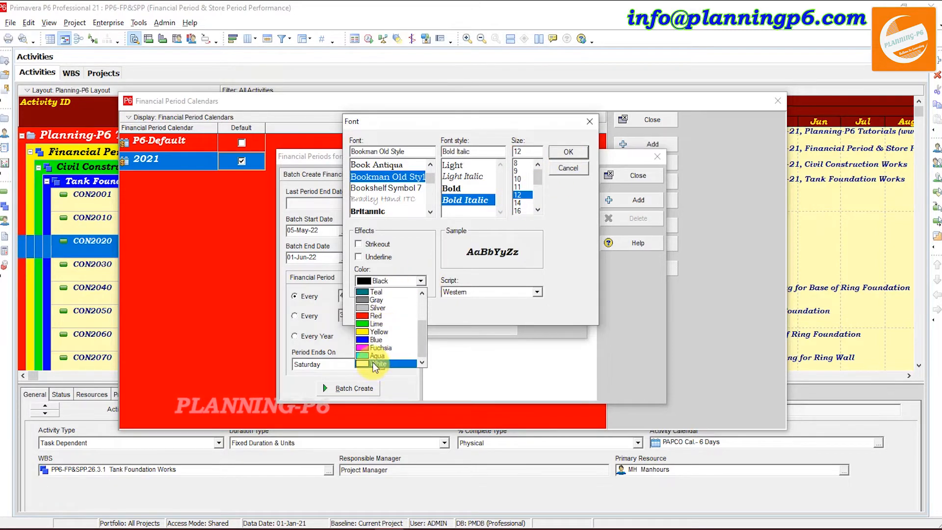
click(378, 363)
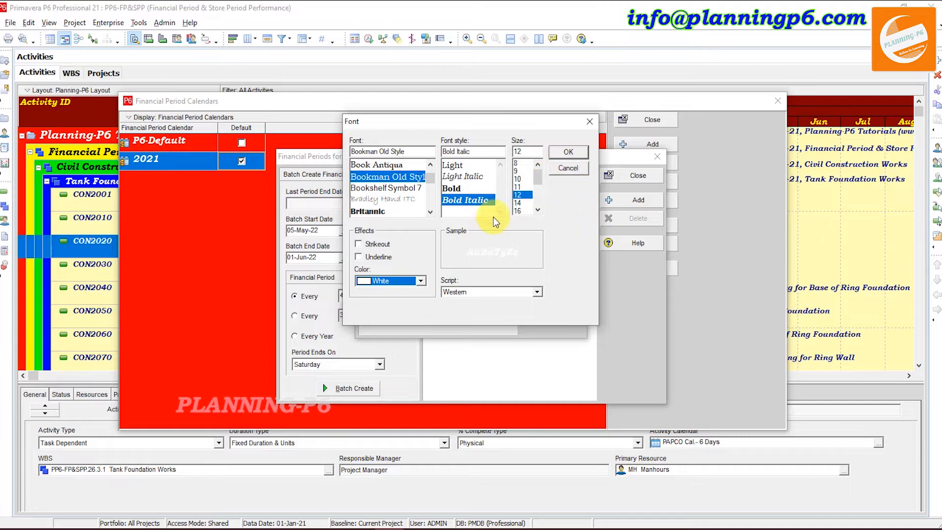
click(574, 150)
Give the financial periods table a red background and a row height of 30, and apply the formatting.
click(455, 283)
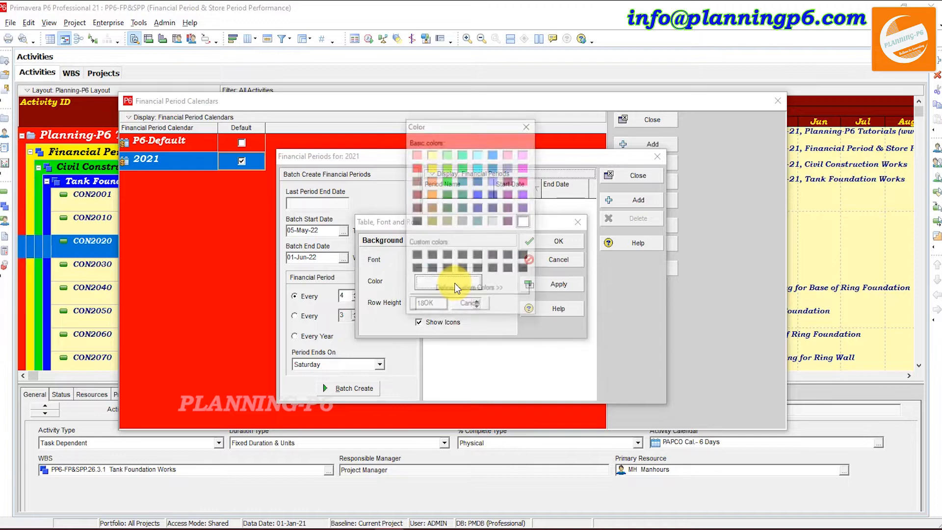
click(416, 167)
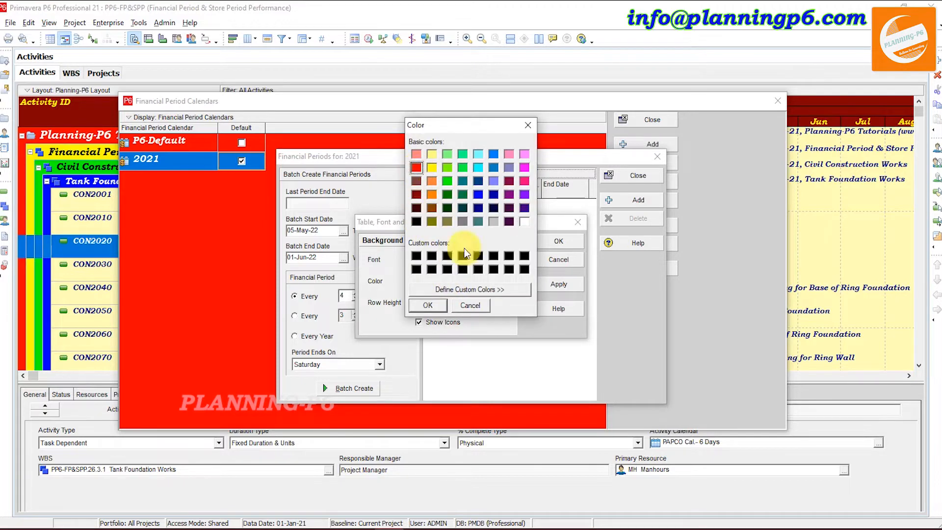
click(428, 305)
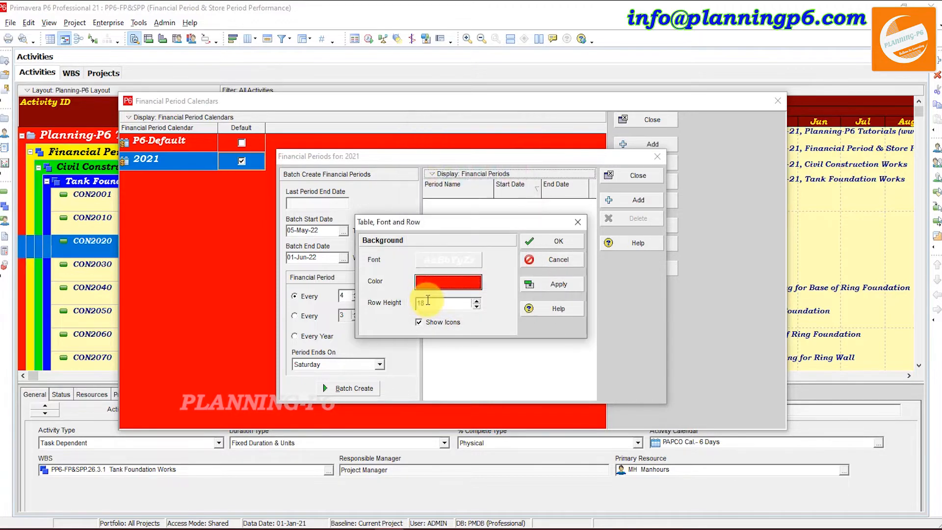
click(475, 299)
click(476, 300)
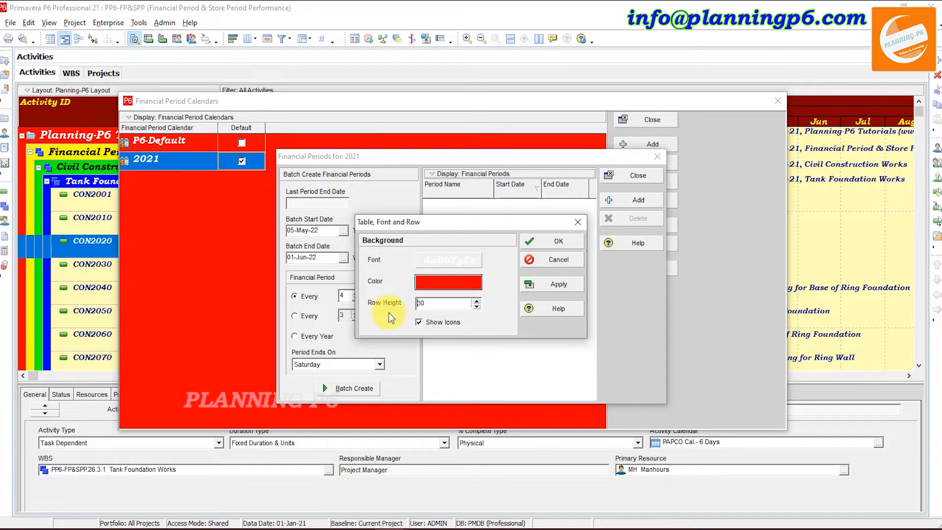
click(545, 284)
click(554, 243)
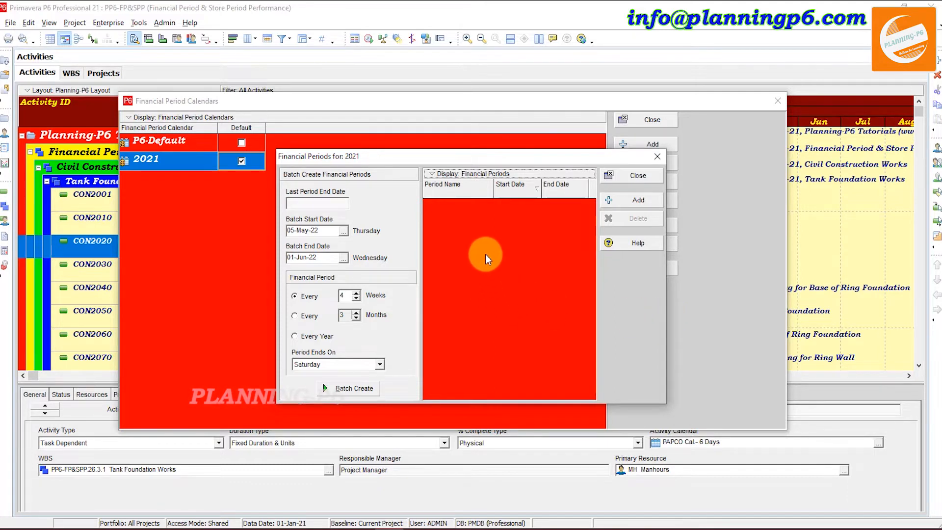
Set the batch start date of the 2021 calendar's financial periods to 05-Jan-21.
click(631, 199)
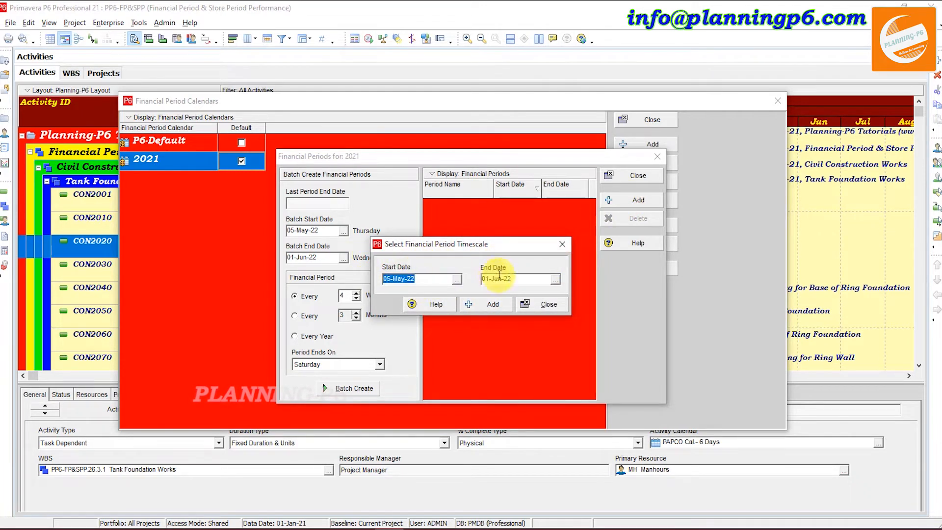
click(561, 244)
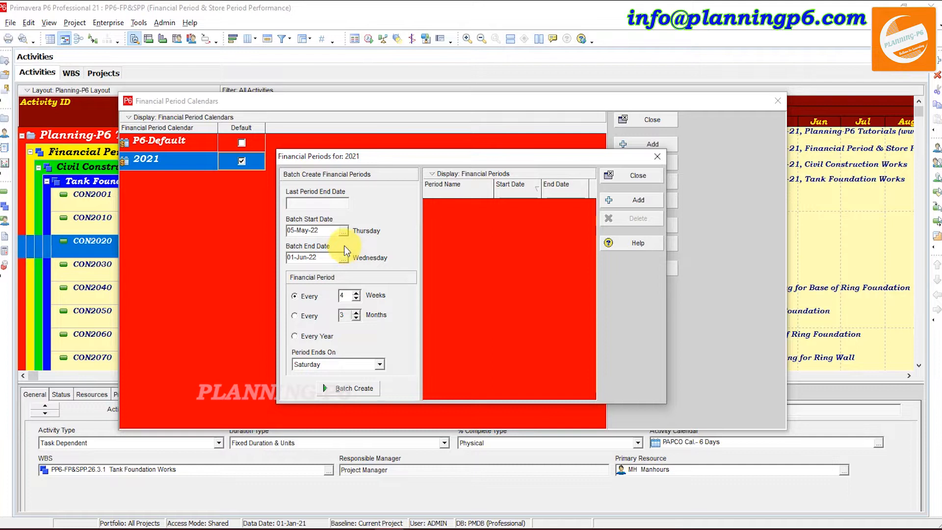
click(344, 230)
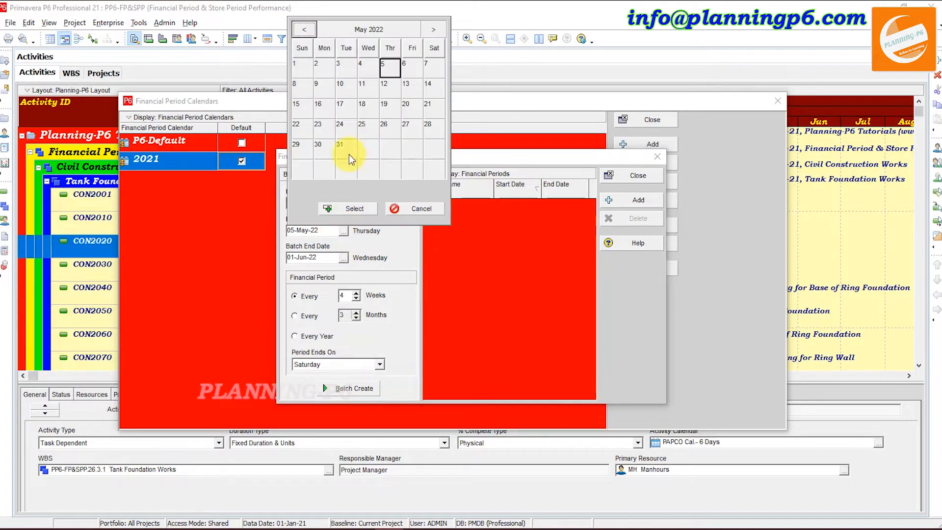
click(343, 31)
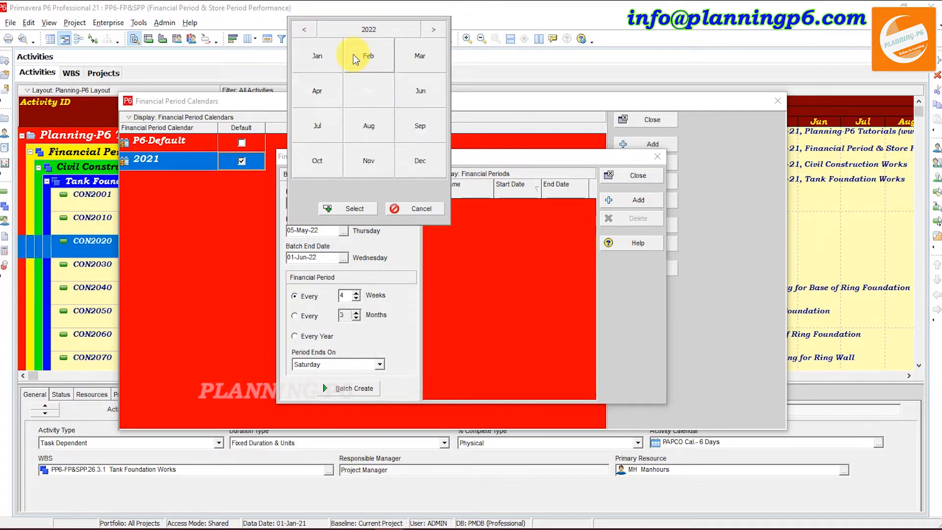
click(304, 30)
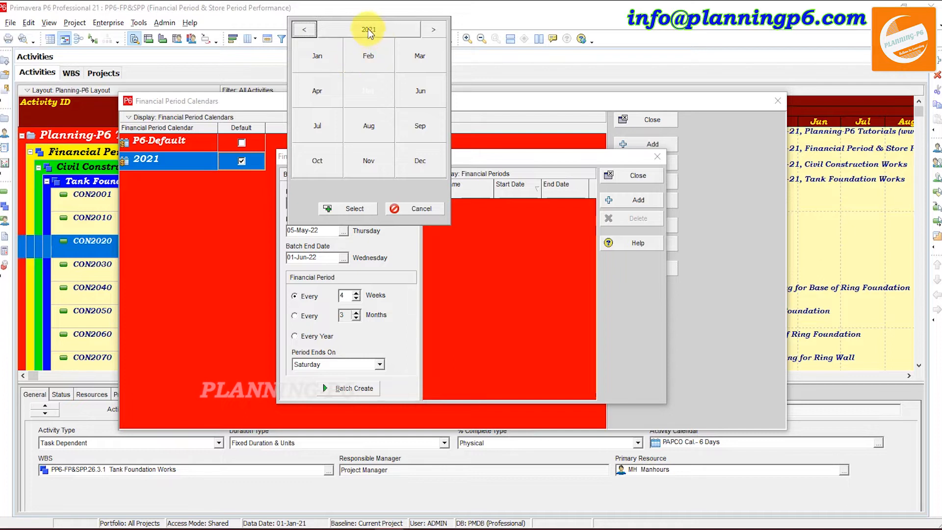
click(318, 54)
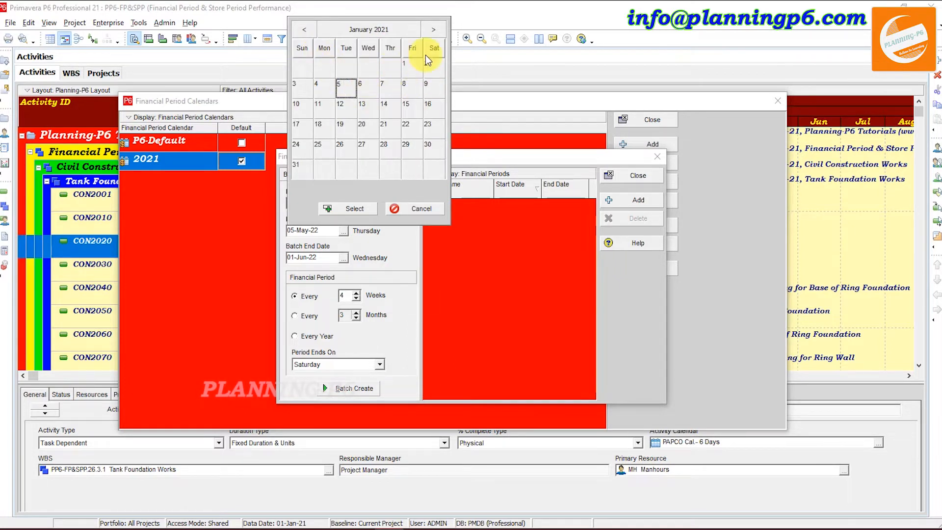
click(357, 208)
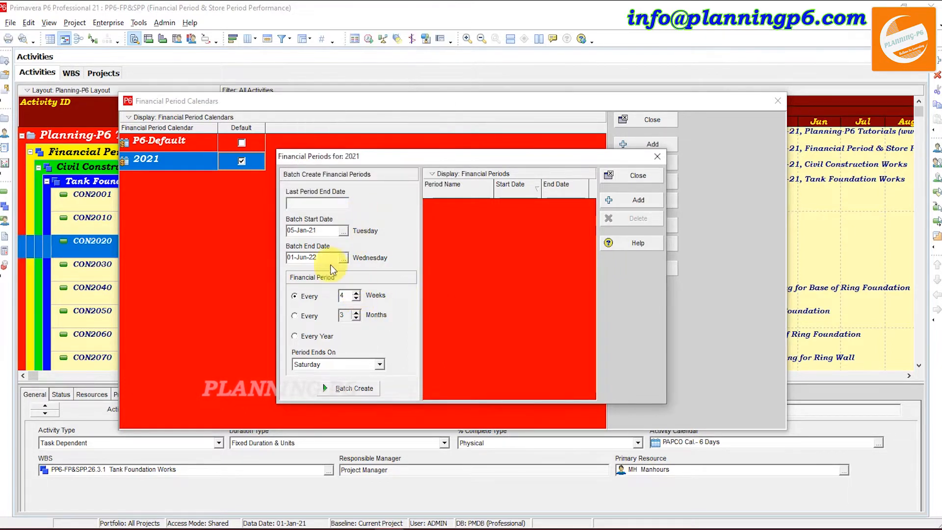
Set the batch end date of the 2021 calendar's financial periods to 31-Dec-21.
click(343, 257)
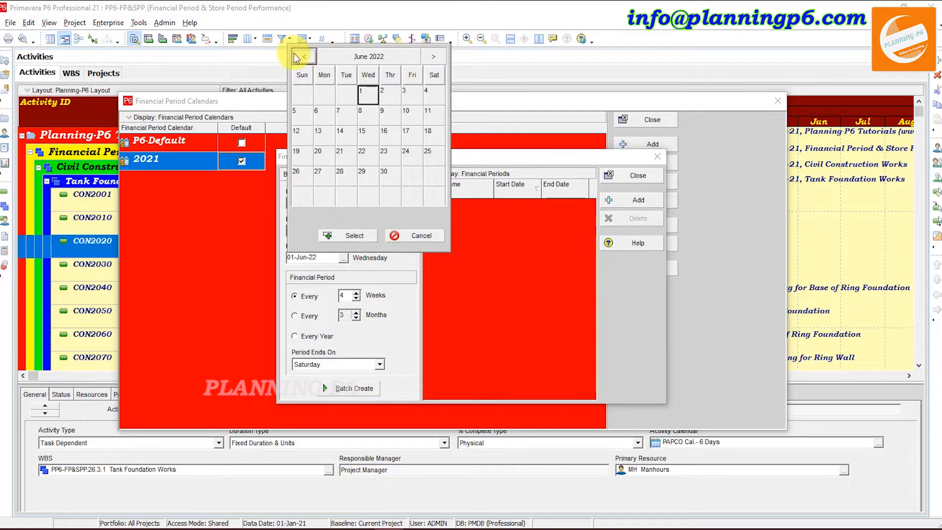
click(307, 54)
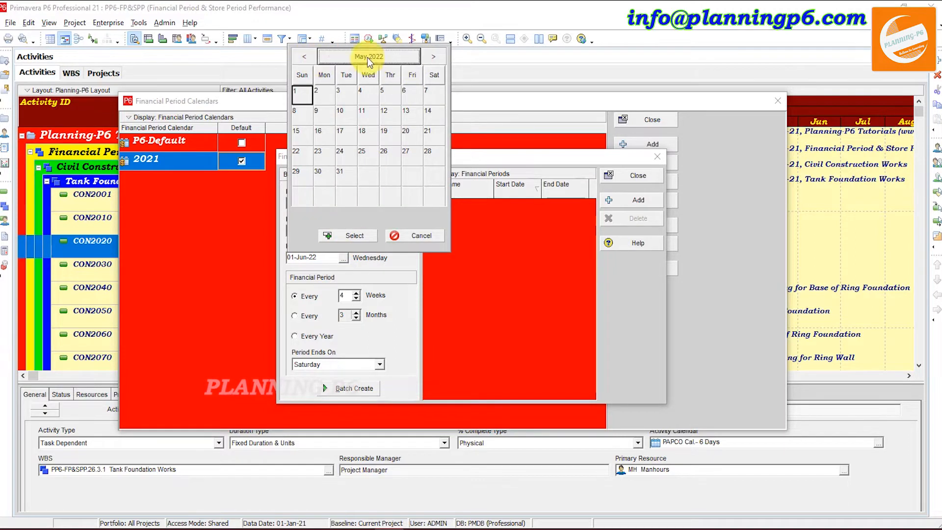
click(367, 57)
click(304, 59)
click(413, 192)
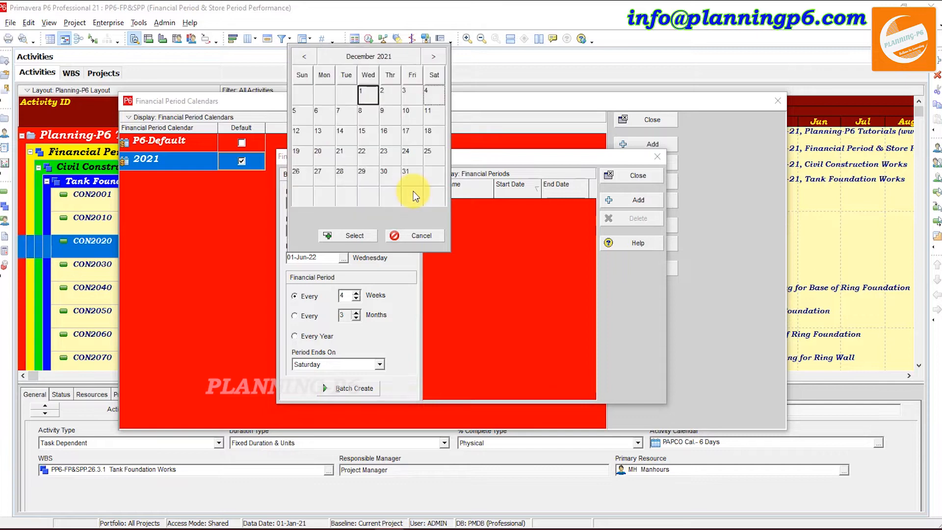
click(398, 177)
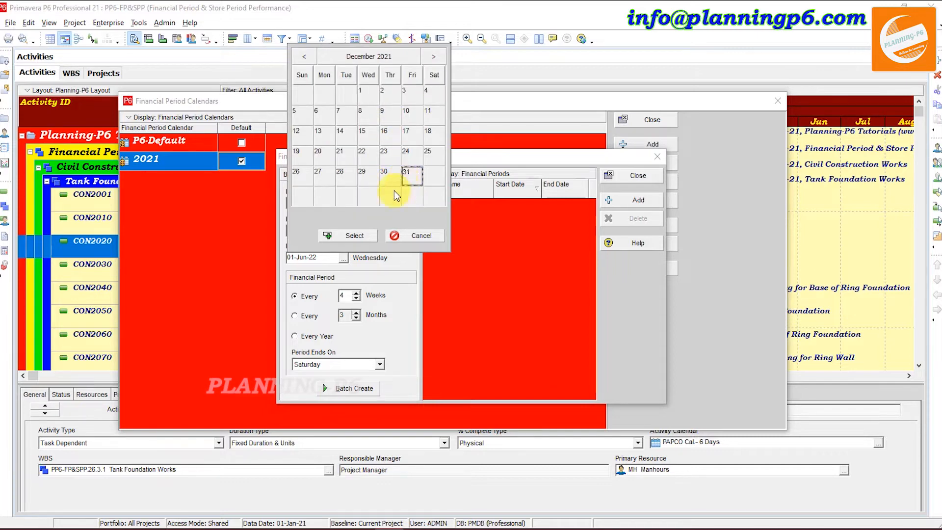
click(354, 236)
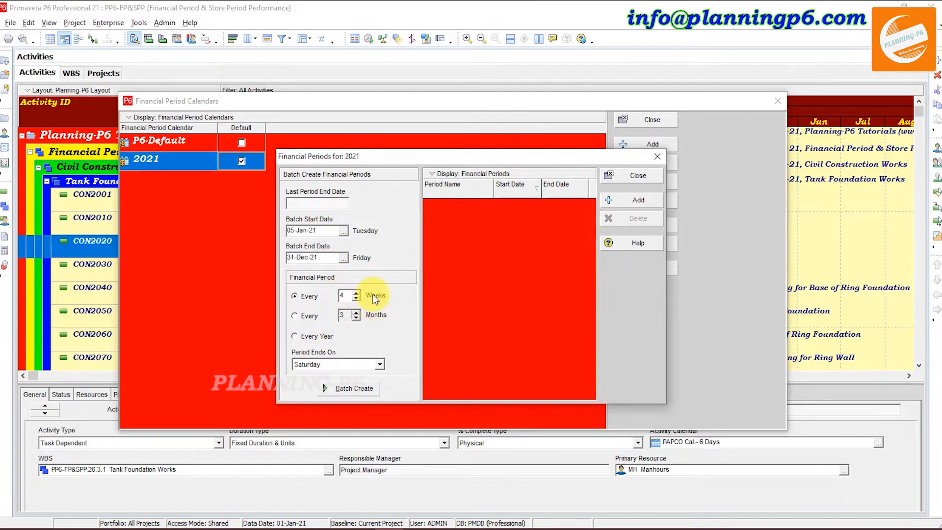
Try different weekly intervals for the batch financial periods, from 1 to 4 weeks.
click(307, 314)
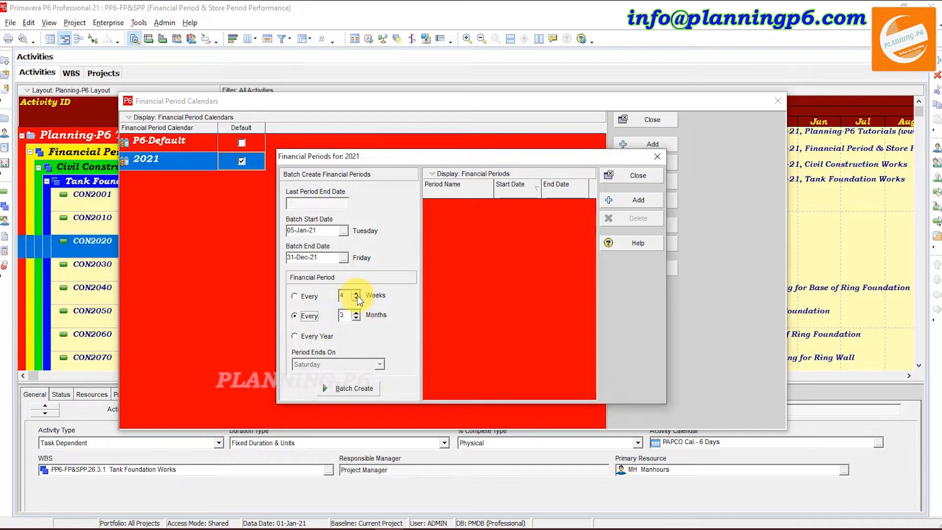
click(314, 297)
click(356, 299)
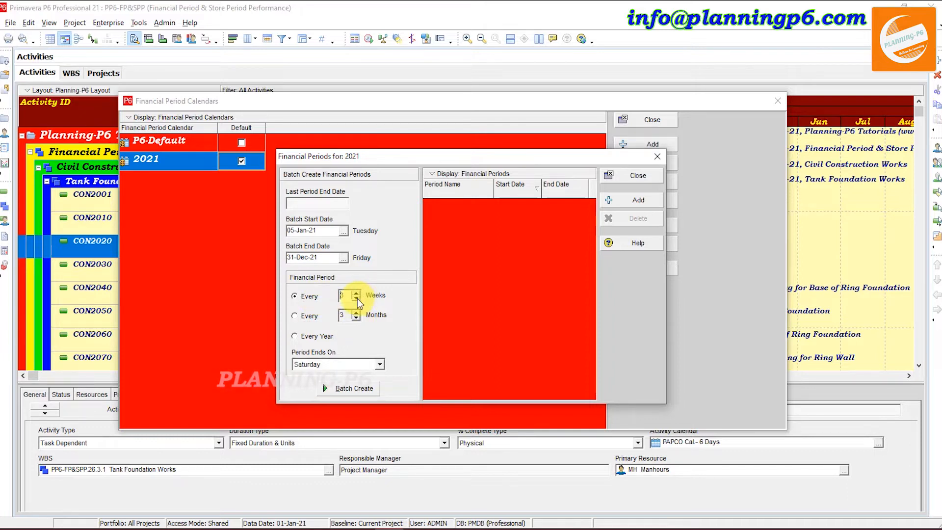
click(356, 299)
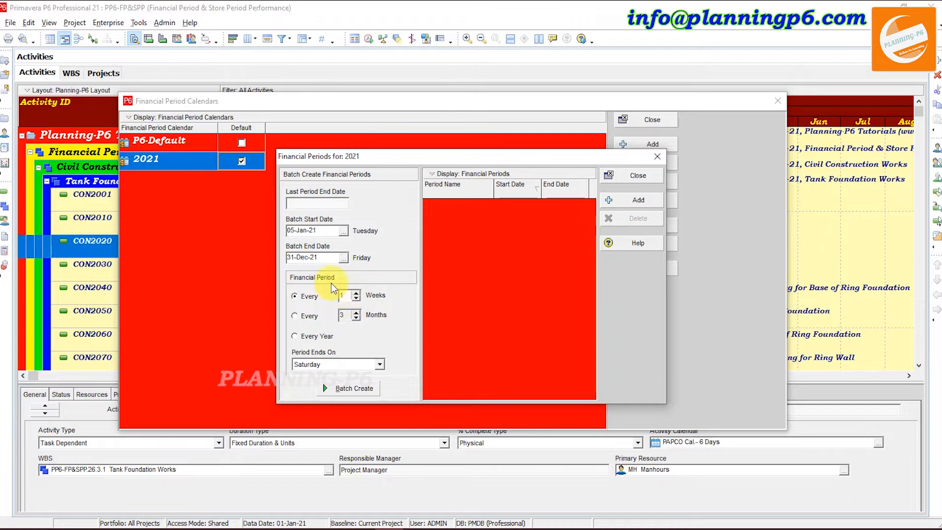
click(357, 293)
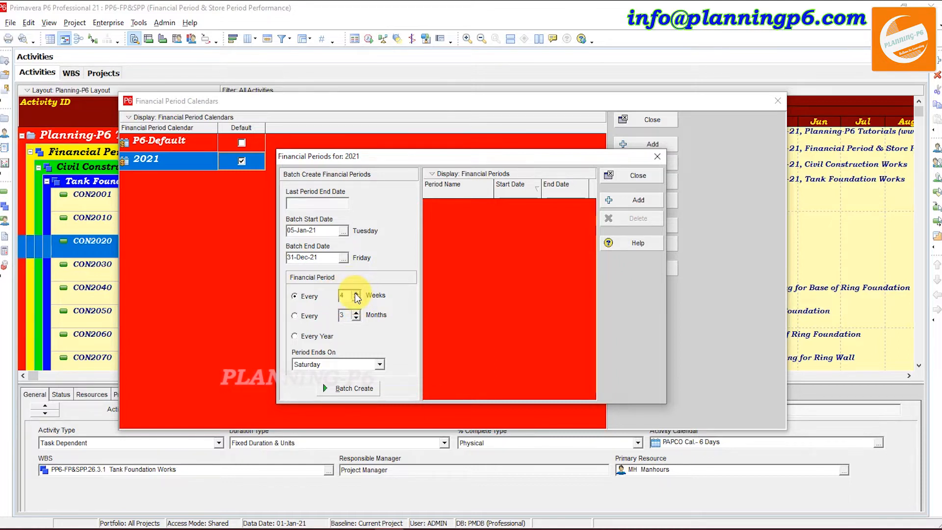
click(356, 293)
click(356, 294)
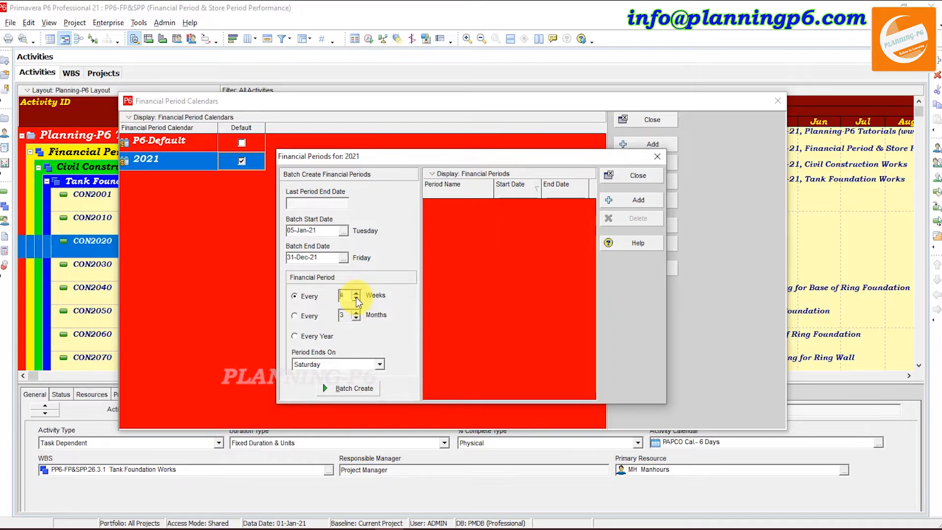
click(357, 299)
Batch create the 2021 calendar's financial periods at an interval of every 1 month and close the financial periods.
click(317, 316)
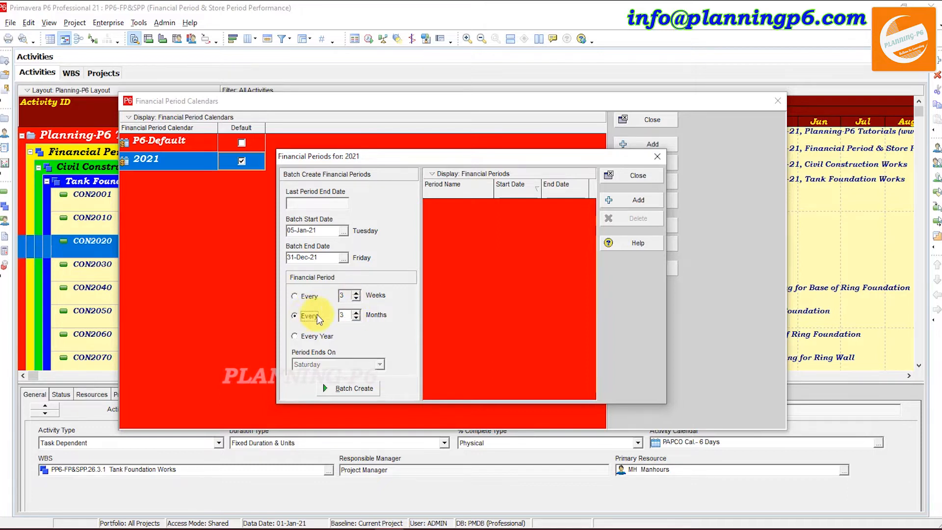
click(355, 318)
click(354, 318)
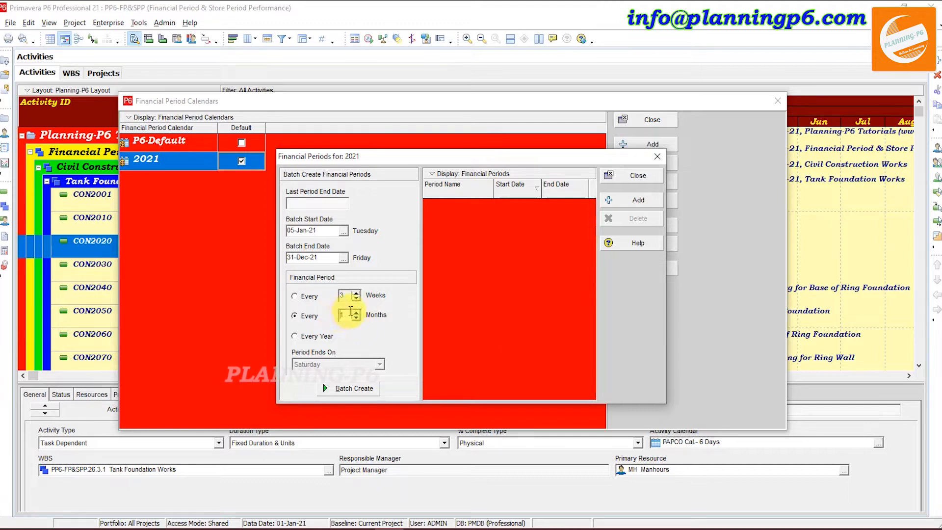
click(316, 337)
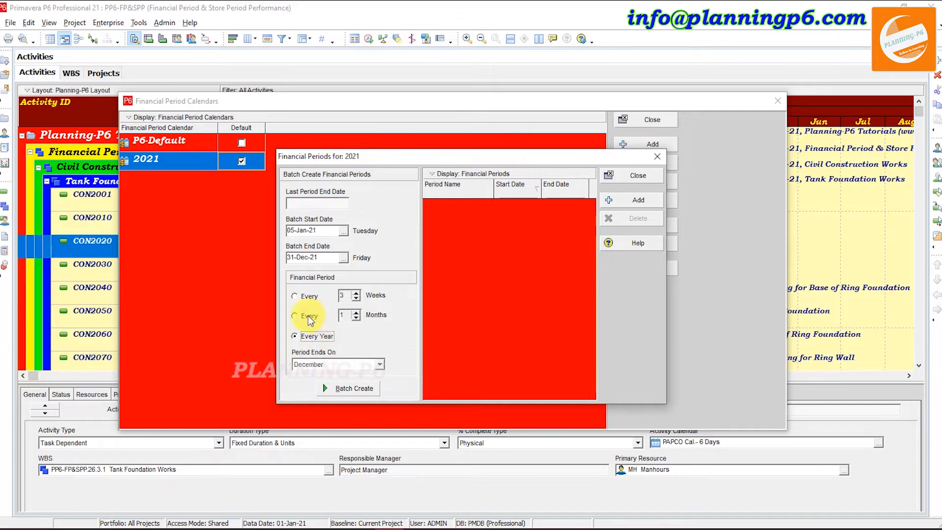
click(295, 315)
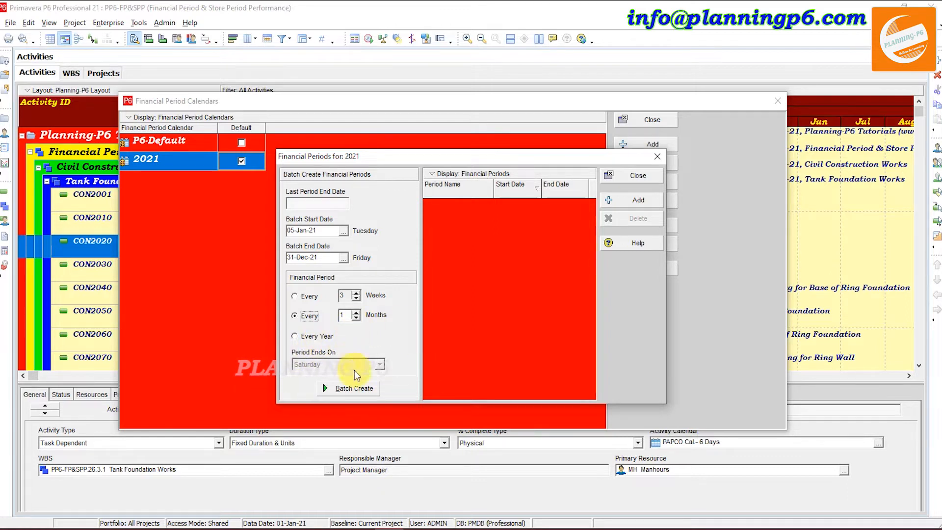
click(360, 388)
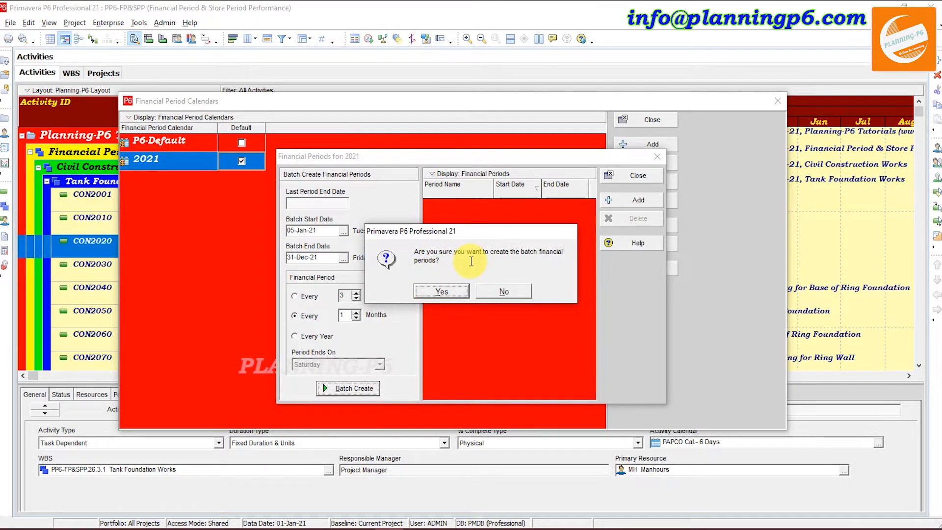
click(441, 291)
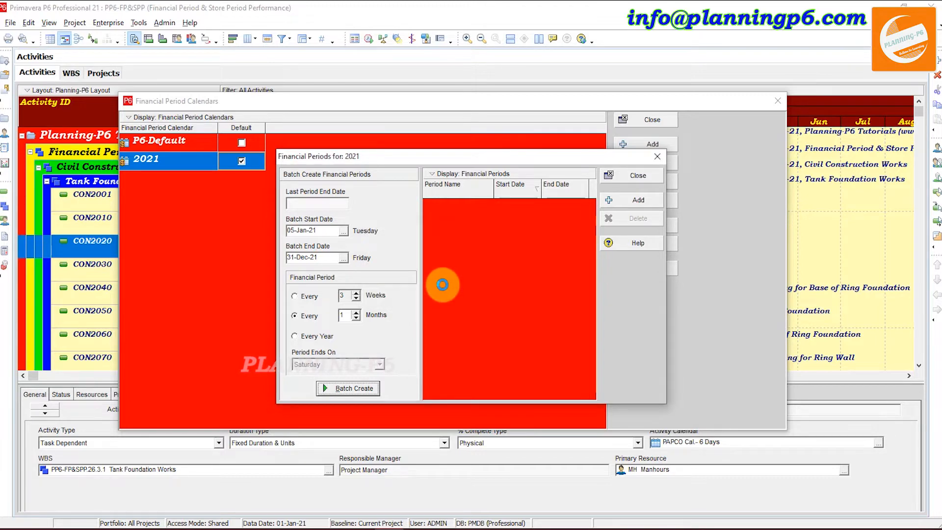
click(471, 293)
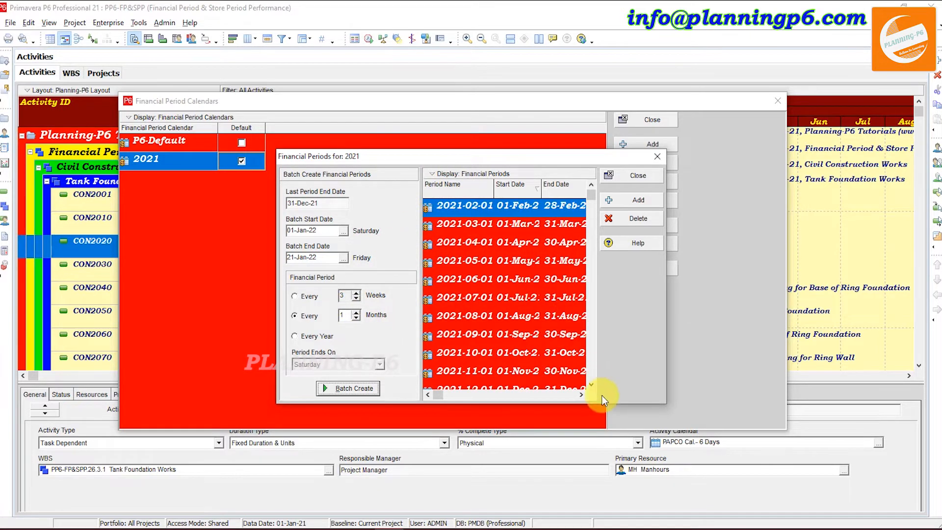
click(590, 384)
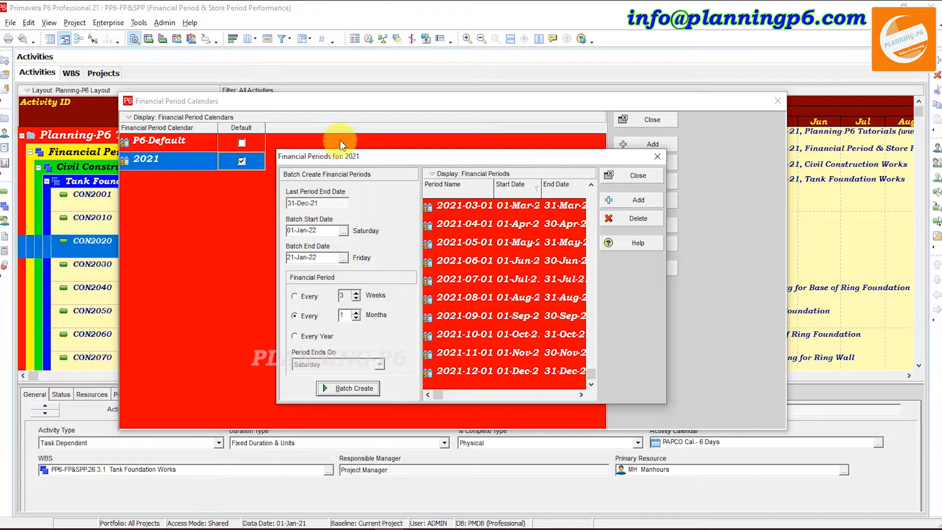
click(622, 180)
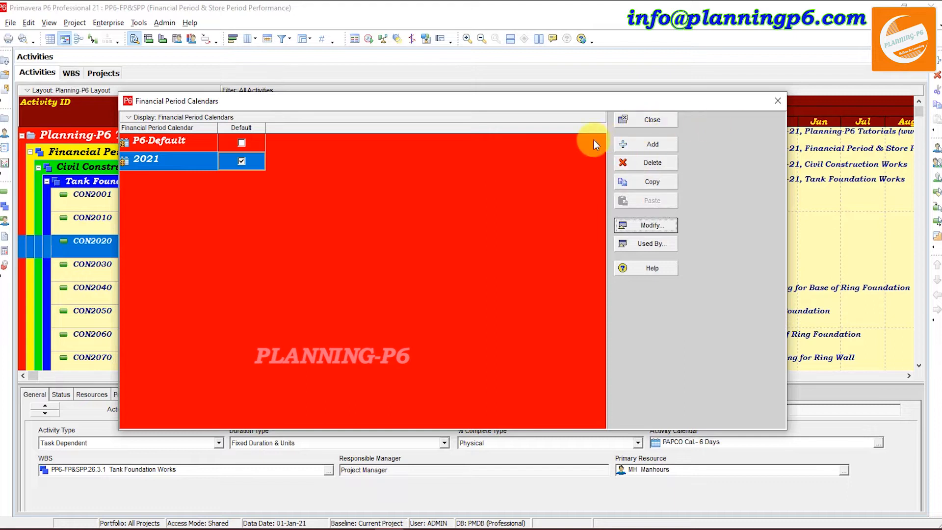
Make P6-Default the default financial period calendar and return the default to 2021.
click(272, 238)
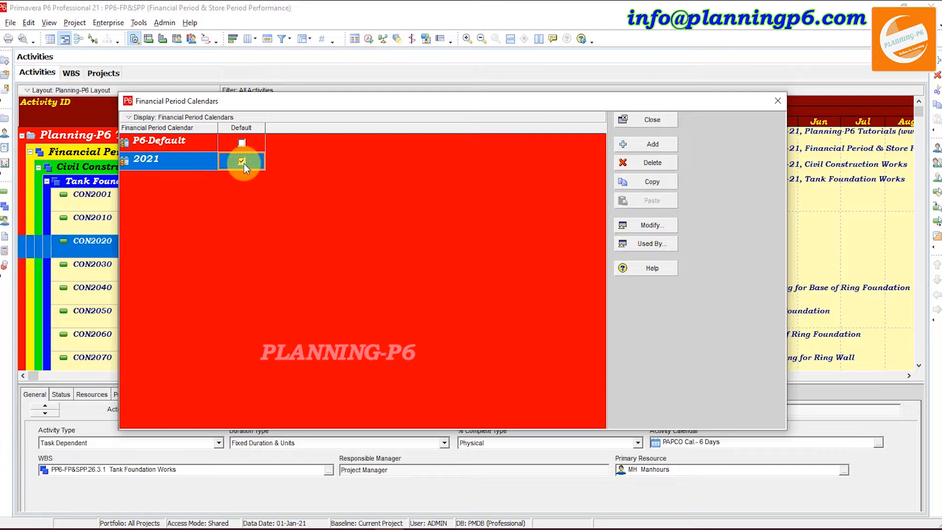
click(242, 143)
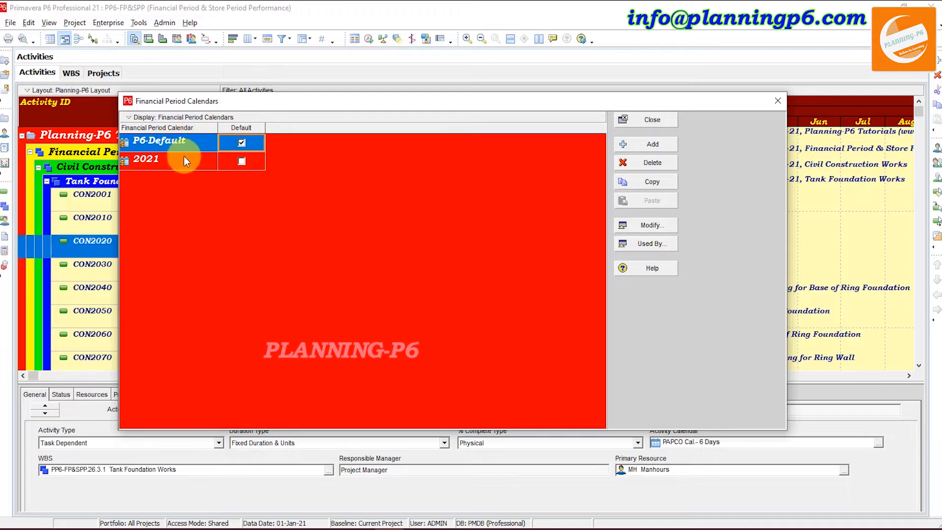
click(242, 162)
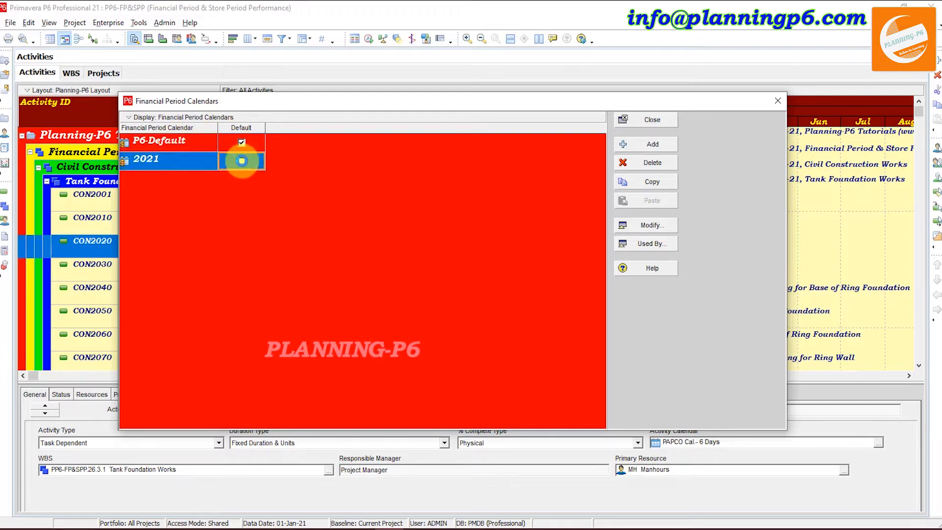
Close the financial period calendars and review the status and resource assignments of activity CON2001 Layout & Marking.
click(649, 120)
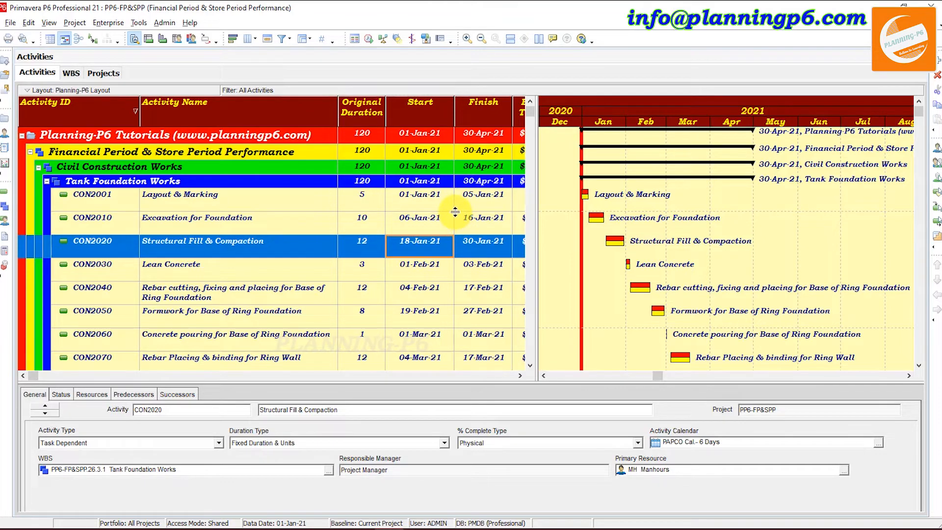
click(421, 200)
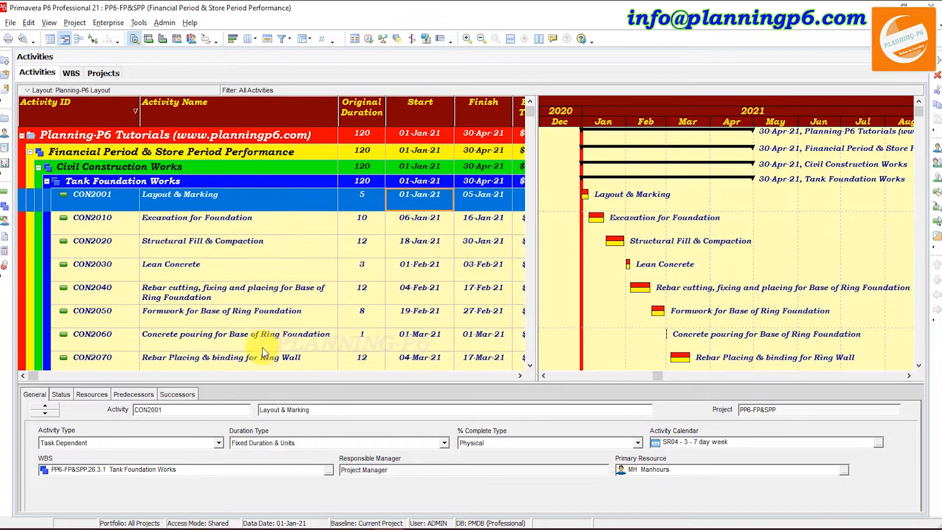
click(61, 394)
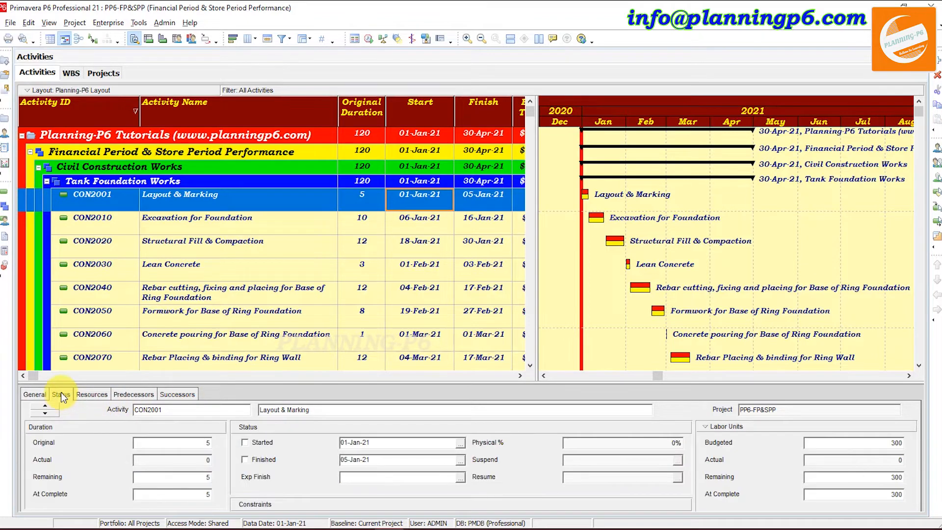
click(88, 396)
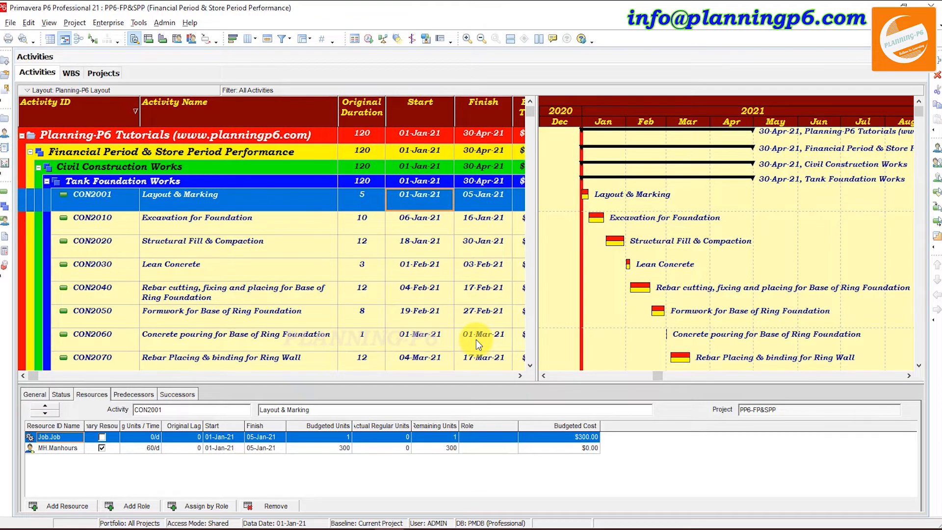
Mark activity CON2001 Layout & Marking as started and finished, and check its resource units.
click(62, 395)
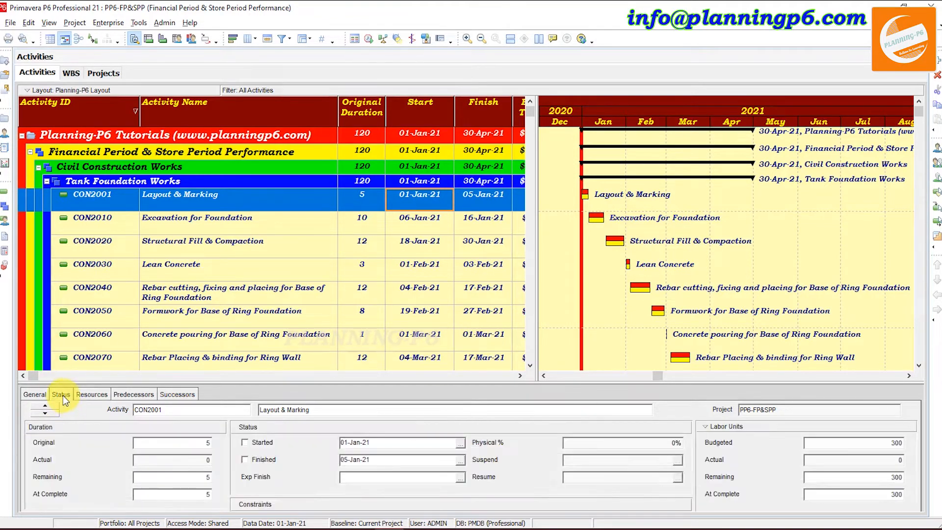
click(269, 444)
click(251, 459)
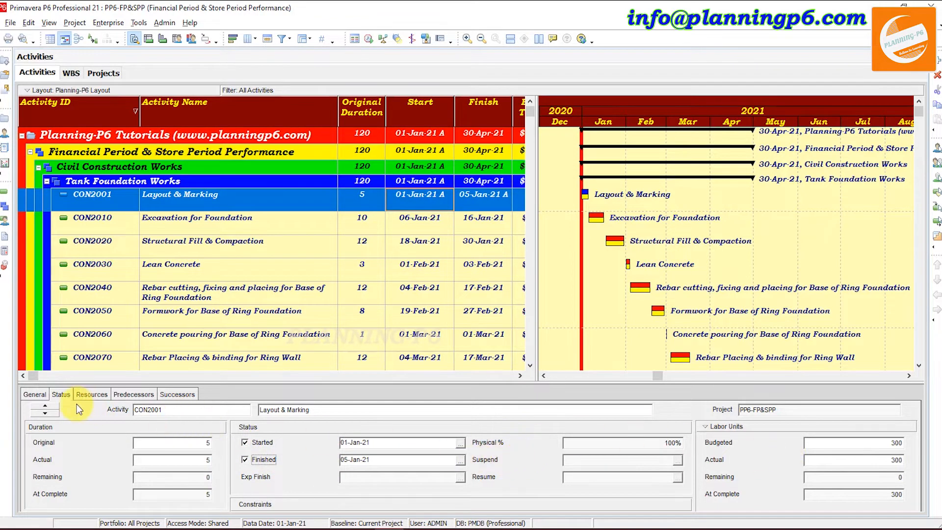
click(87, 395)
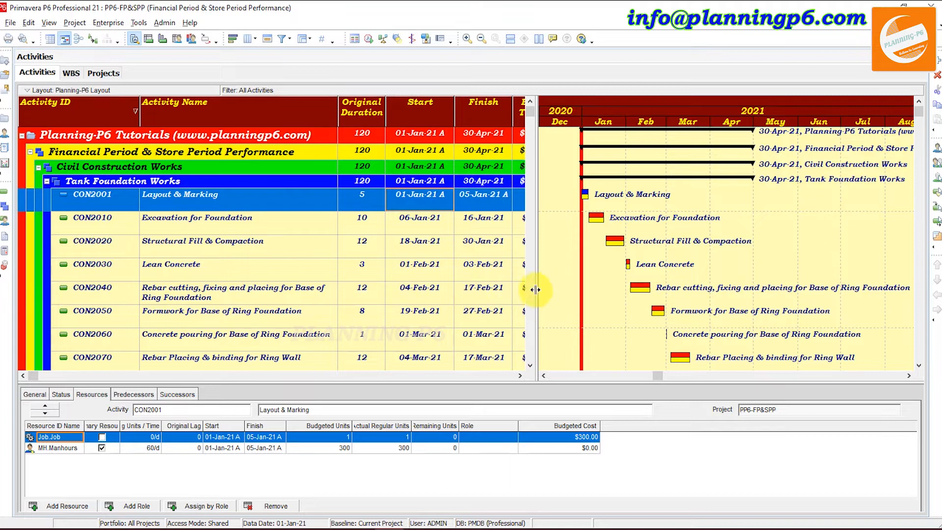
Widen the activity table to show the cost and schedule percent columns, and schedule all open projects with data date 05-Jan-21 00:00.
drag(534, 290, 697, 290)
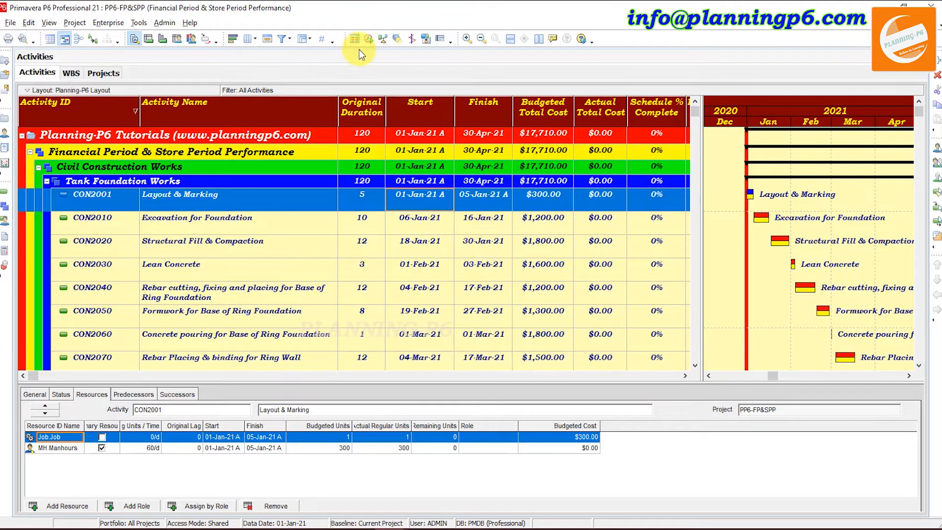
click(369, 38)
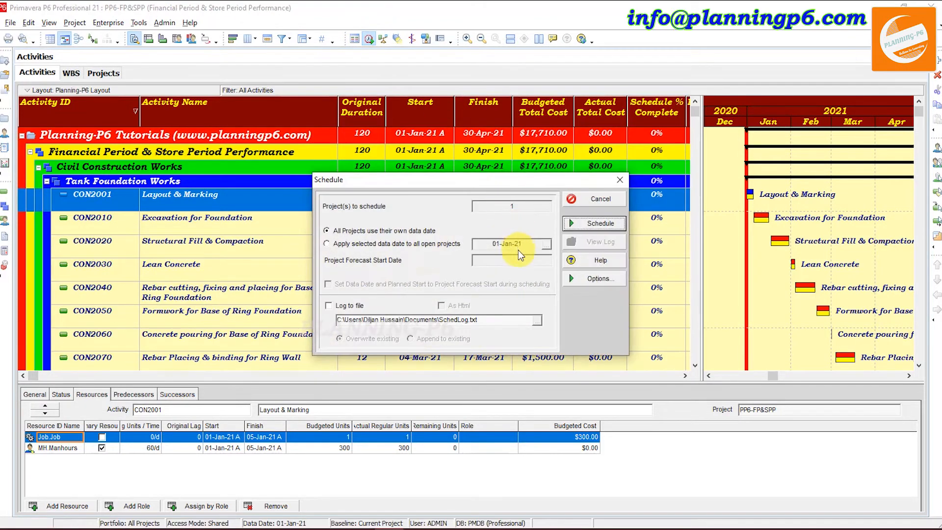
click(398, 244)
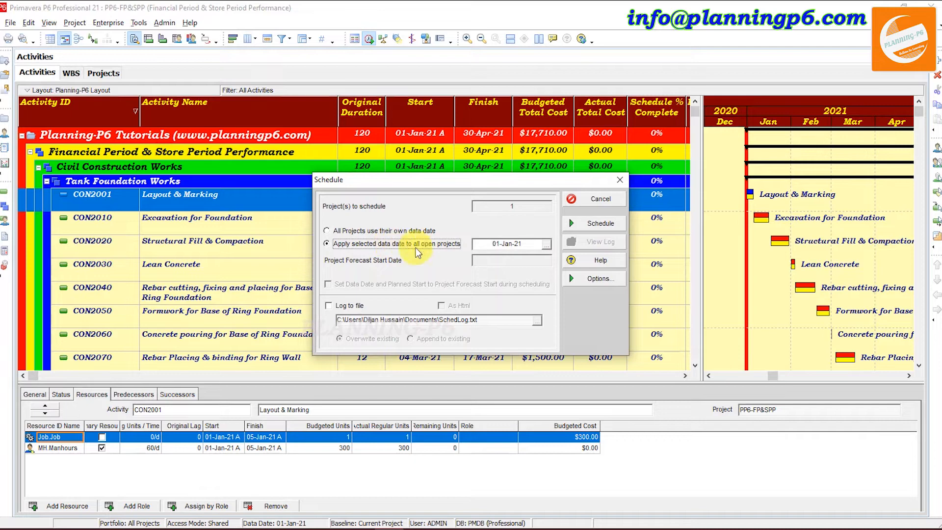
click(546, 244)
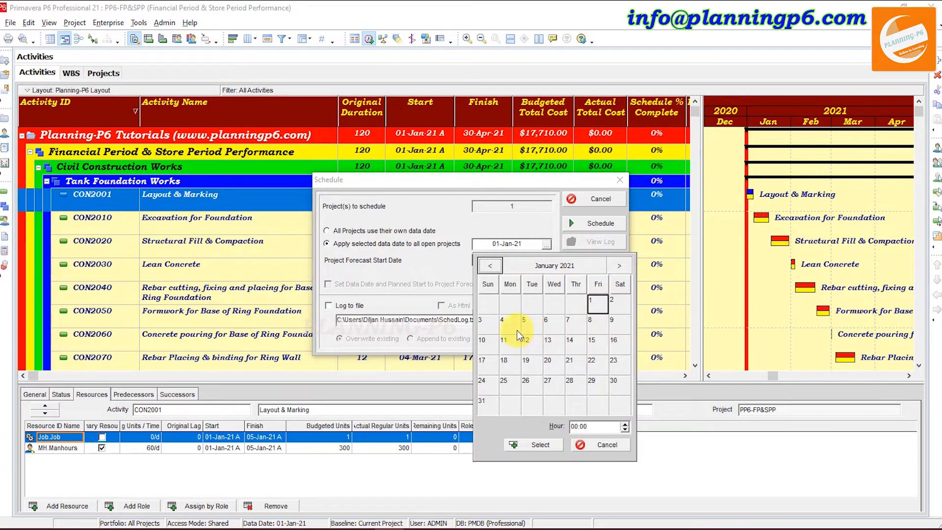
click(534, 323)
click(540, 446)
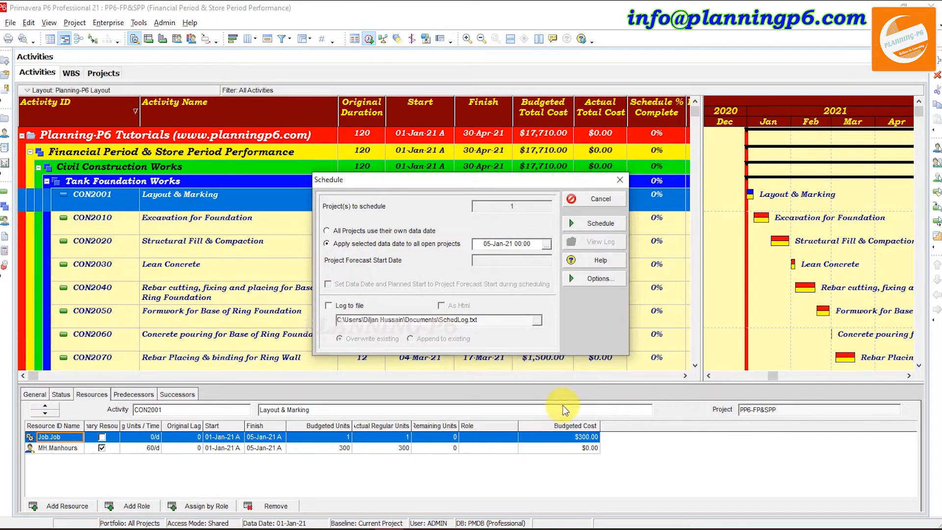
click(602, 226)
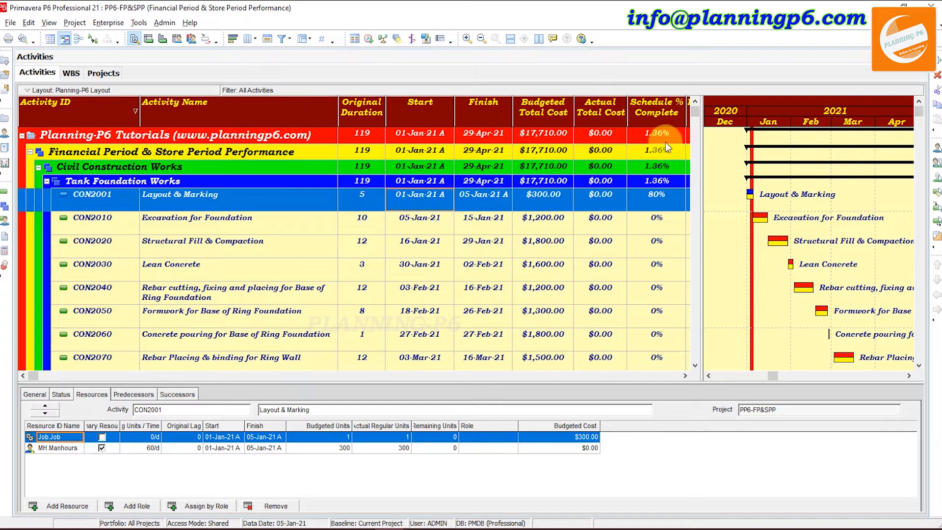
Narrow the activity table and mark activity CON2010 Excavation for Foundation as started and finished.
drag(702, 181, 534, 195)
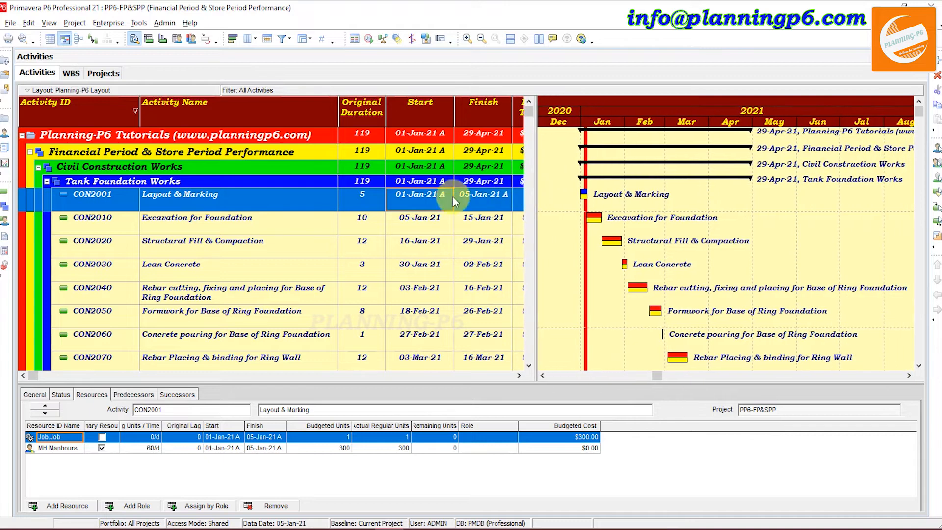
click(61, 394)
click(190, 219)
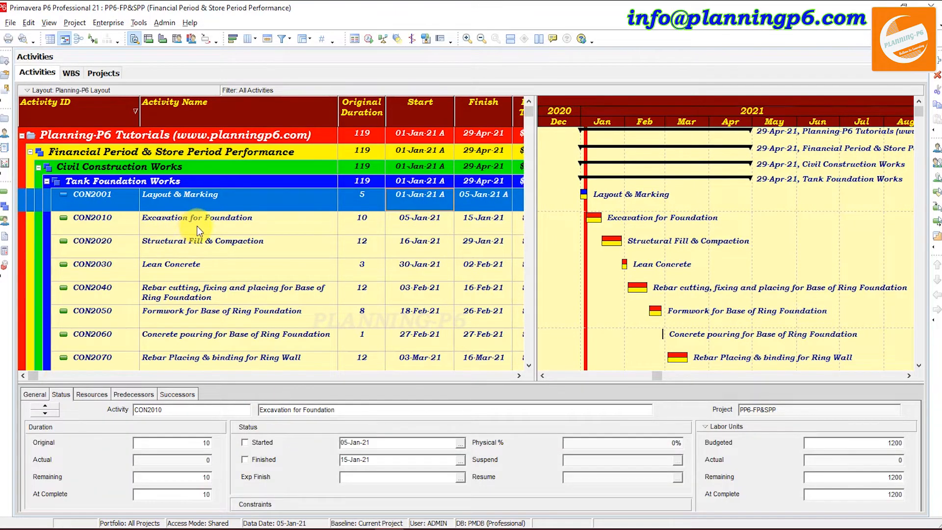
click(269, 446)
click(260, 463)
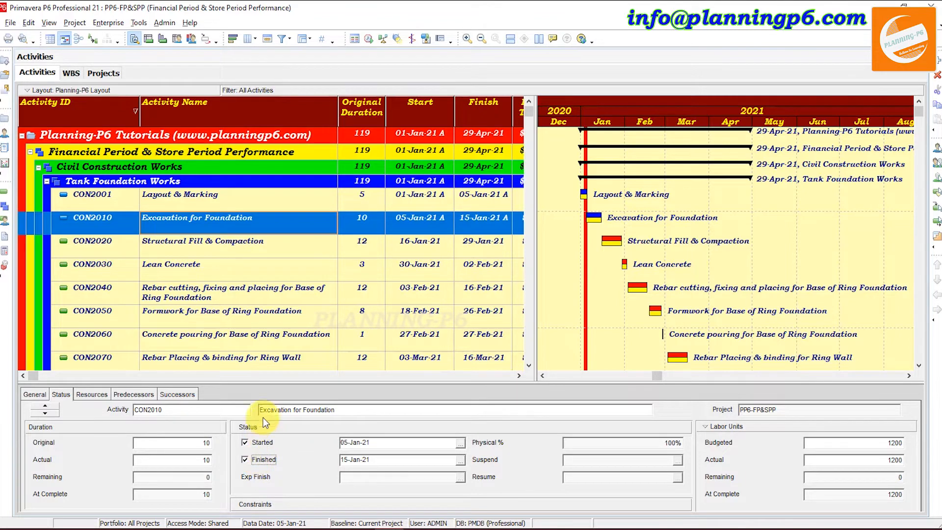
Review the resource assignments and budgeted units of activity CON2020 Structural Fill & Compaction.
click(269, 246)
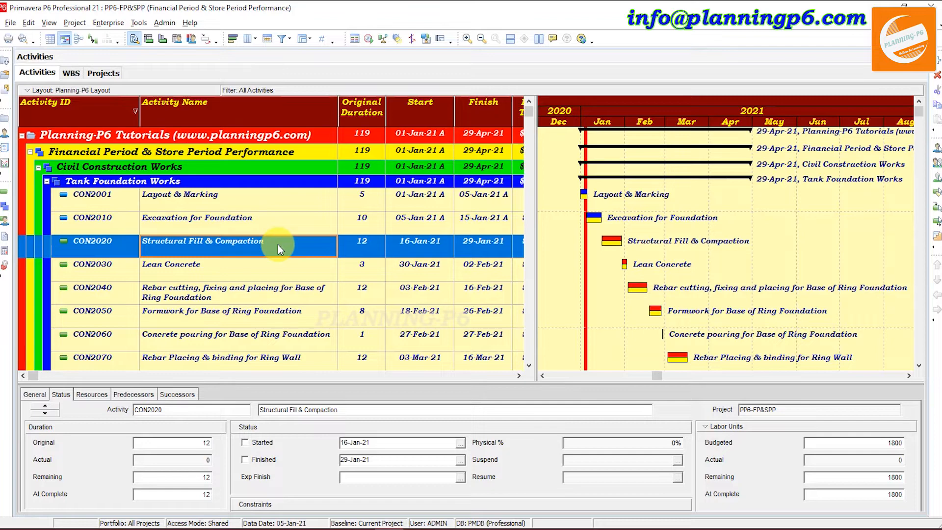
click(93, 394)
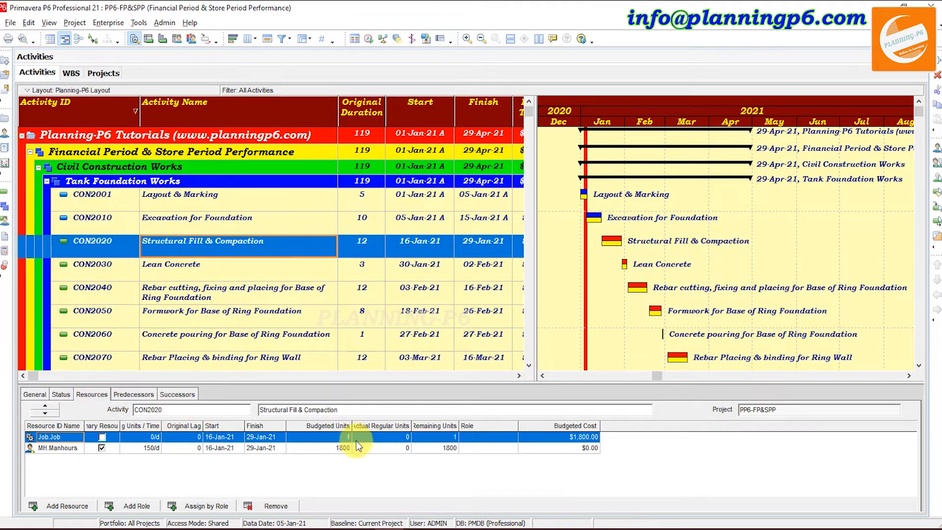
click(330, 438)
click(330, 438)
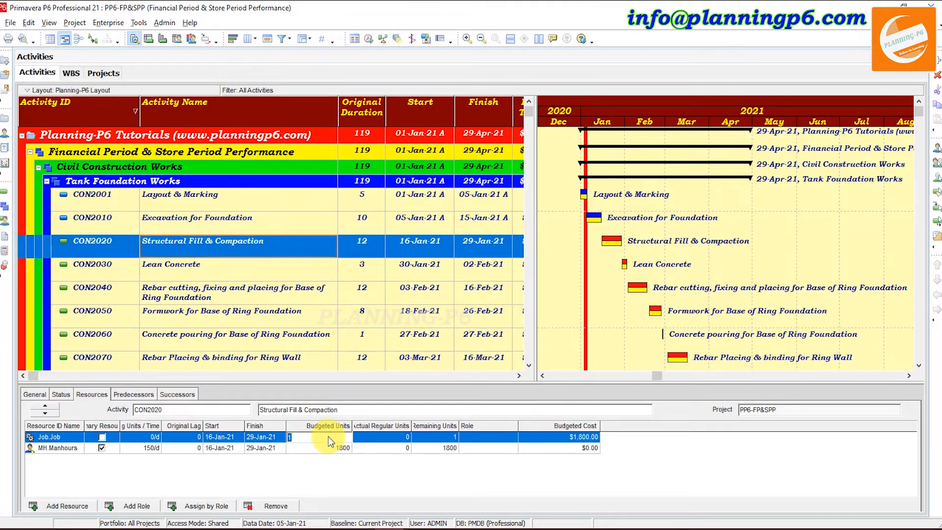
text(1800)
key(Escape)
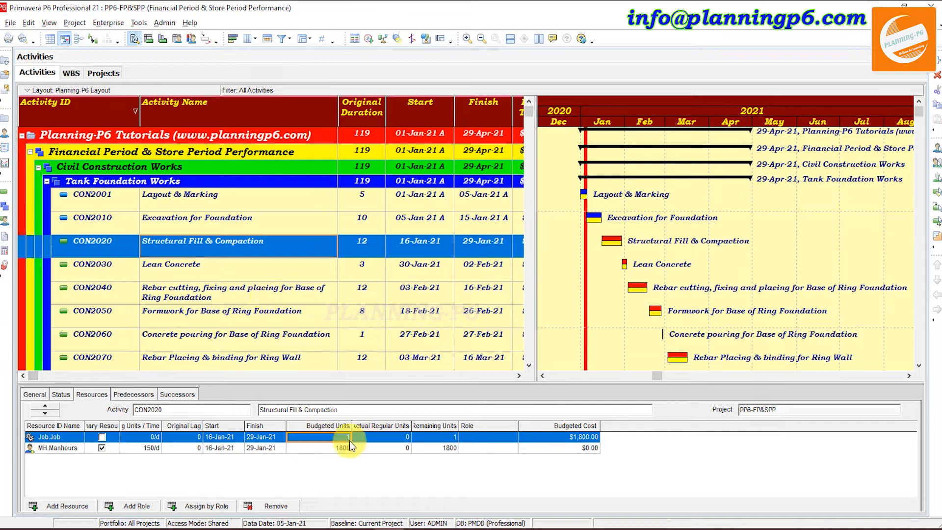
Mark activity CON2020 Structural Fill & Compaction as started and finished.
click(61, 394)
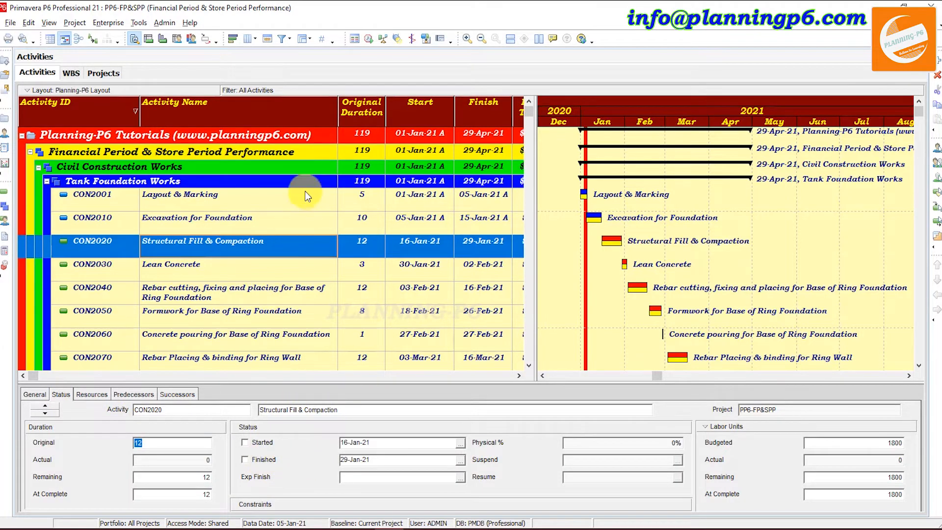
click(290, 220)
click(271, 246)
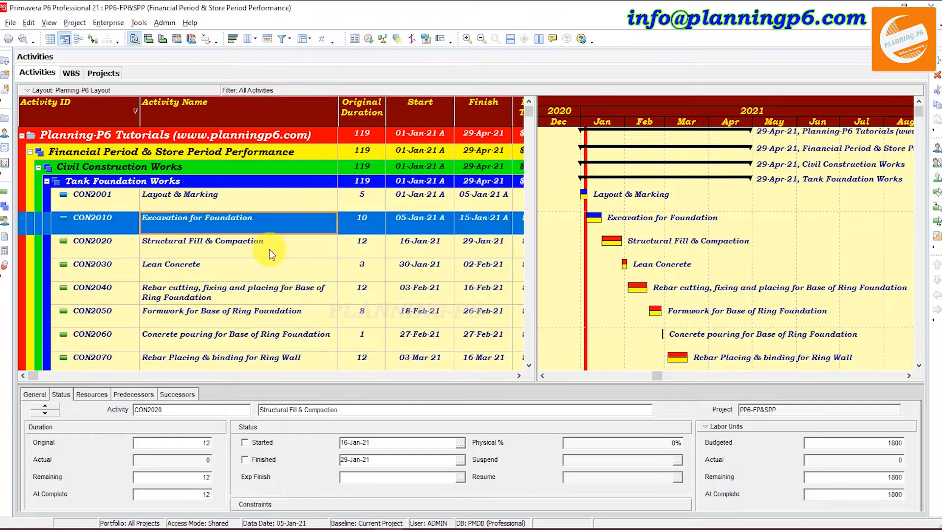
click(245, 443)
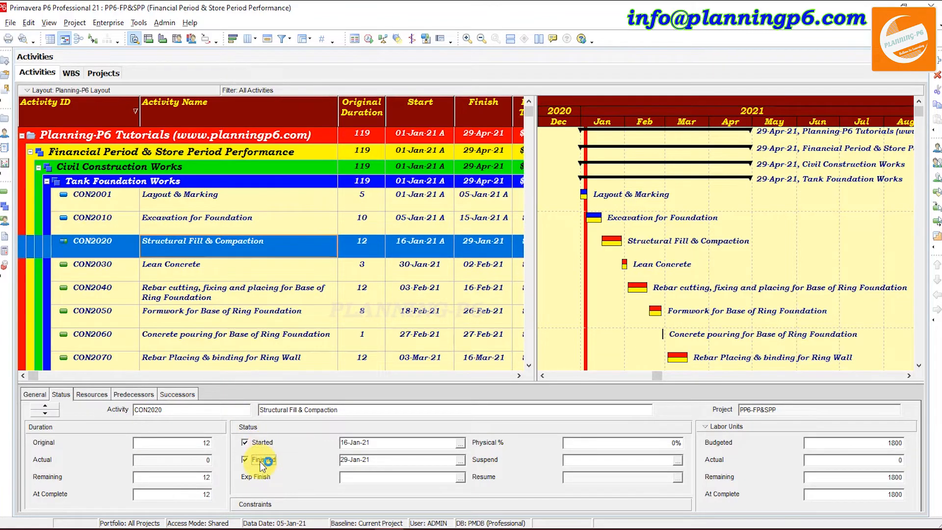
click(260, 459)
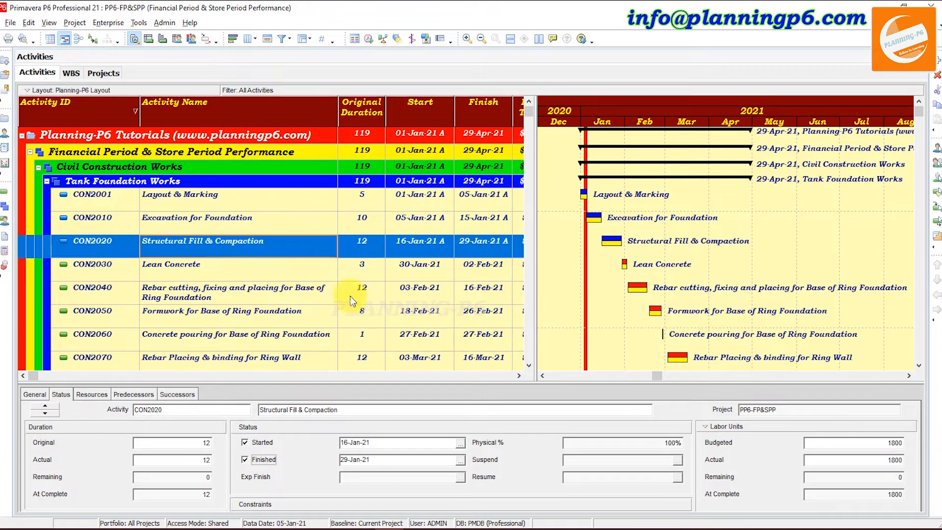
Schedule all open projects with data date 31-Jan-21 00:00.
click(372, 275)
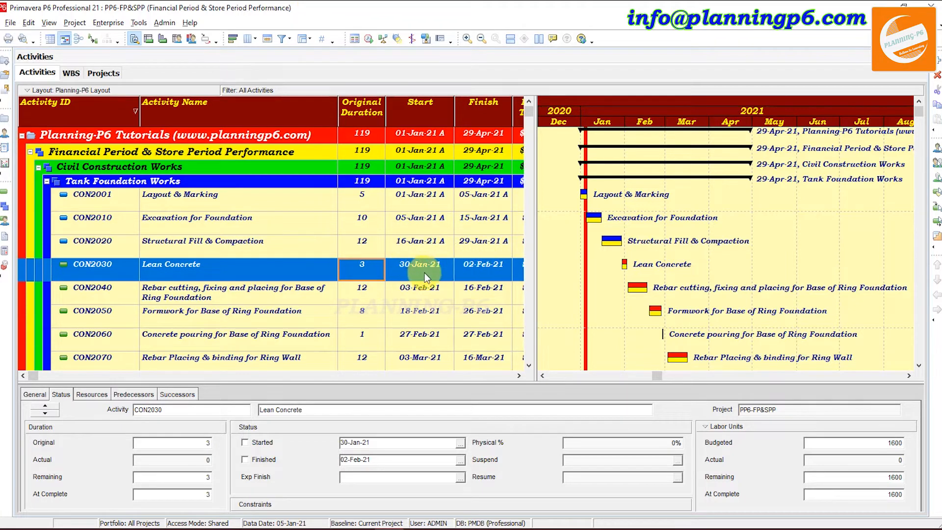
click(373, 40)
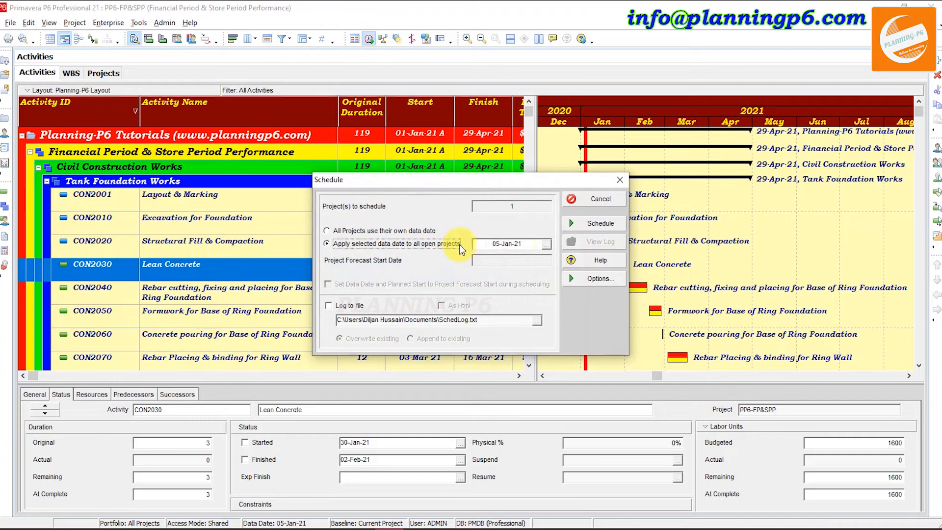
click(546, 245)
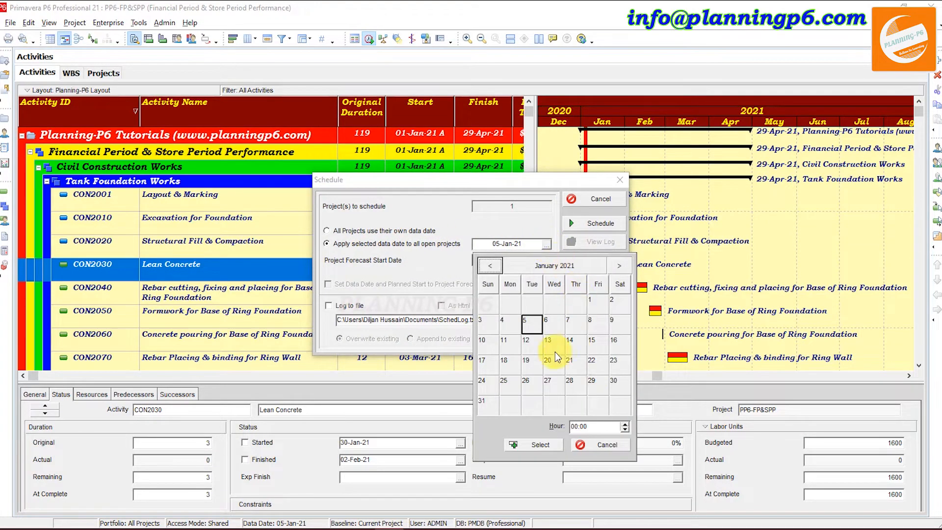
click(486, 400)
click(528, 442)
click(621, 223)
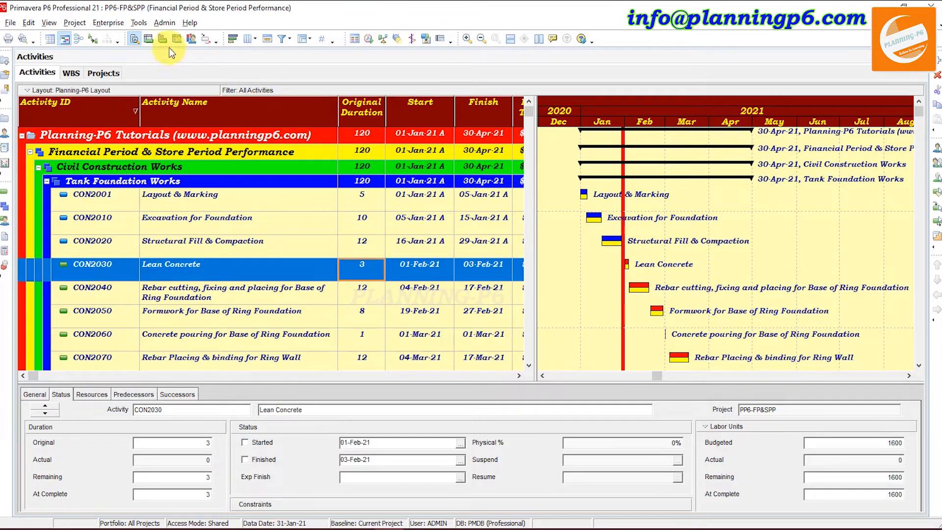
Display the activity usage profile for all activities and move its legend to the far end of the graph, clear of the curves.
click(187, 40)
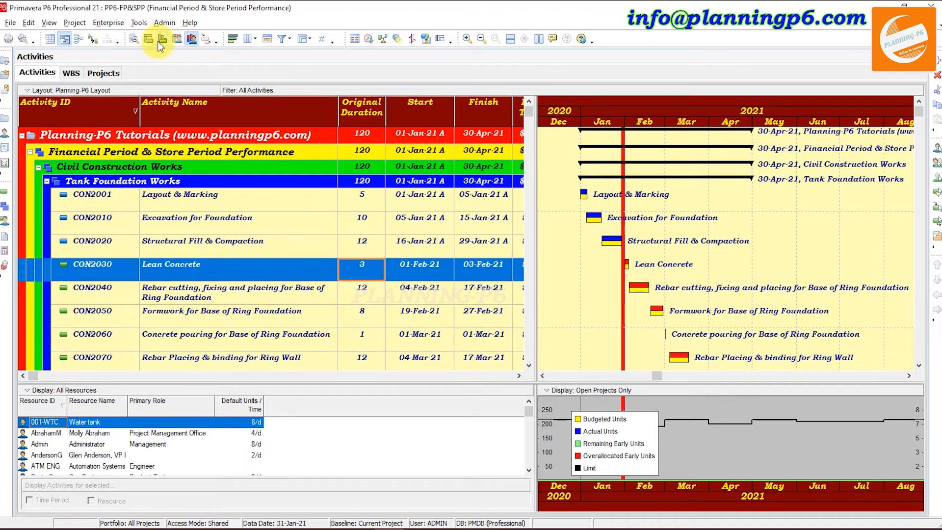
click(163, 38)
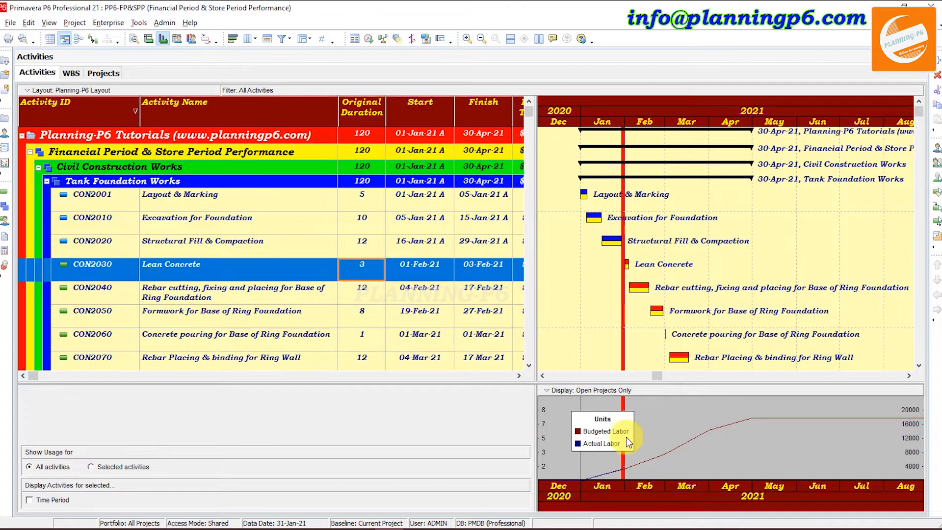
drag(620, 420, 889, 410)
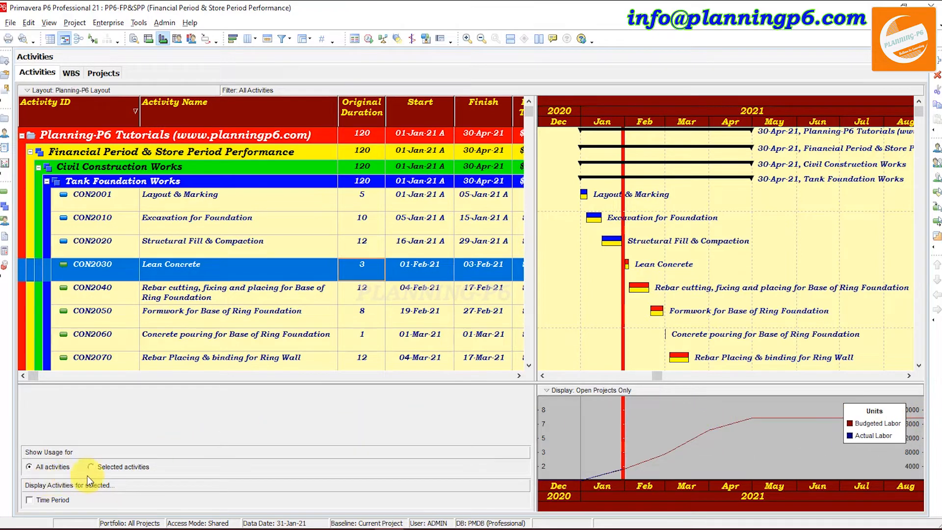
click(54, 501)
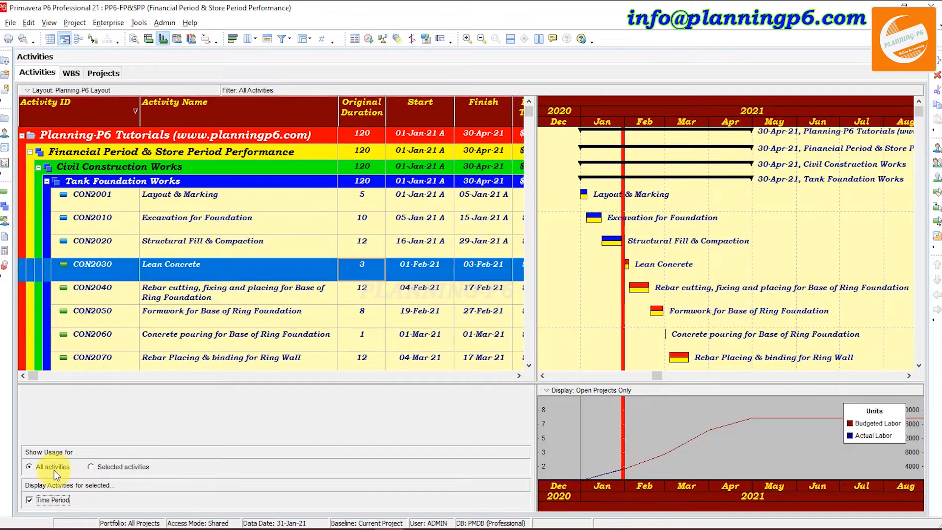
click(46, 504)
Set the activity usage profile to cost, add by-date bars for Budgeted and Actual, and apply the options.
right_click(642, 416)
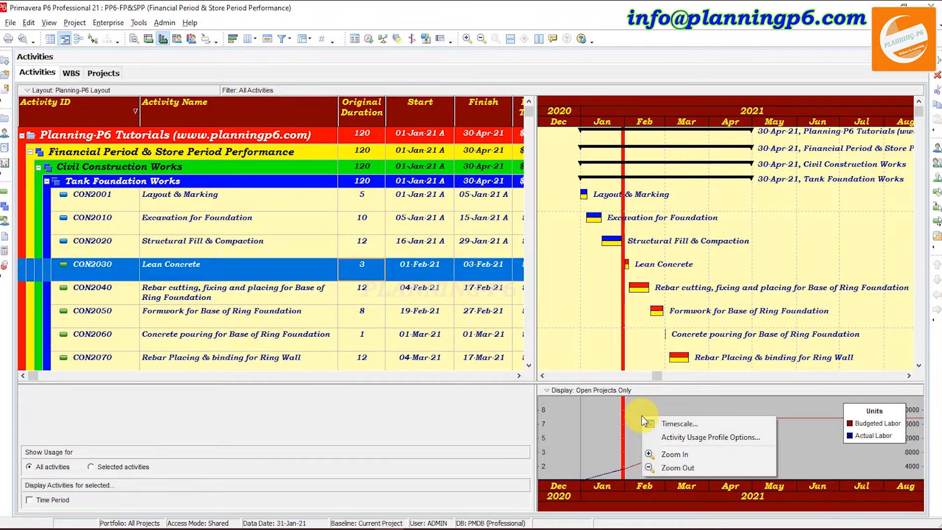
click(687, 436)
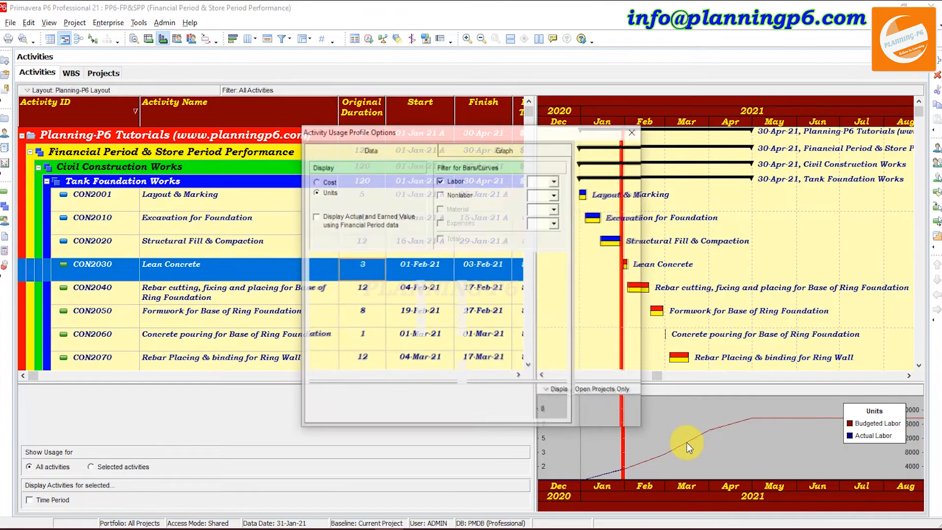
click(328, 181)
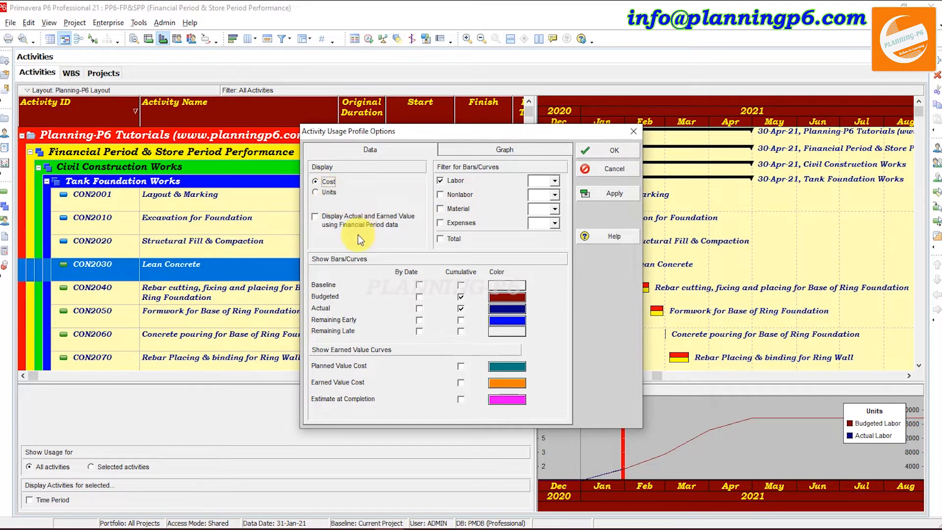
click(419, 297)
click(419, 308)
click(611, 196)
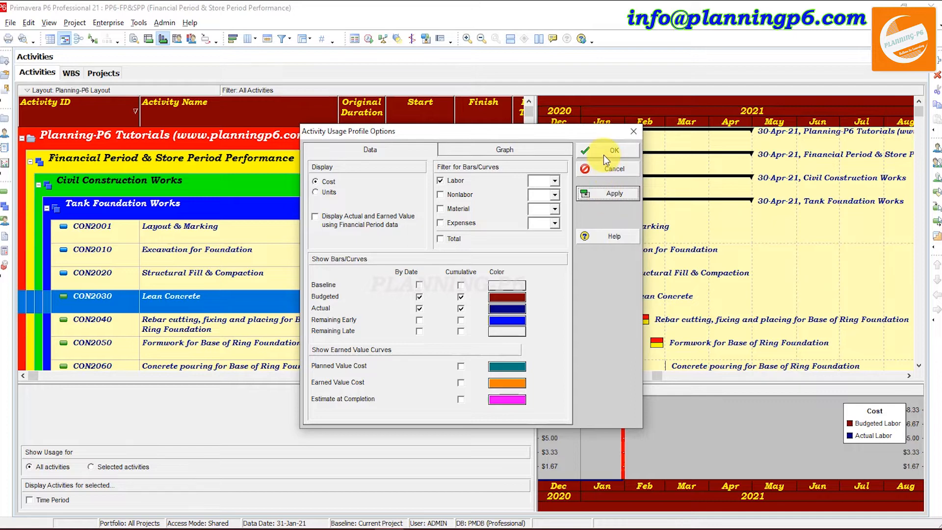
Compare the cost and units displays, then set the activity usage profile to Units and accept the options.
click(316, 191)
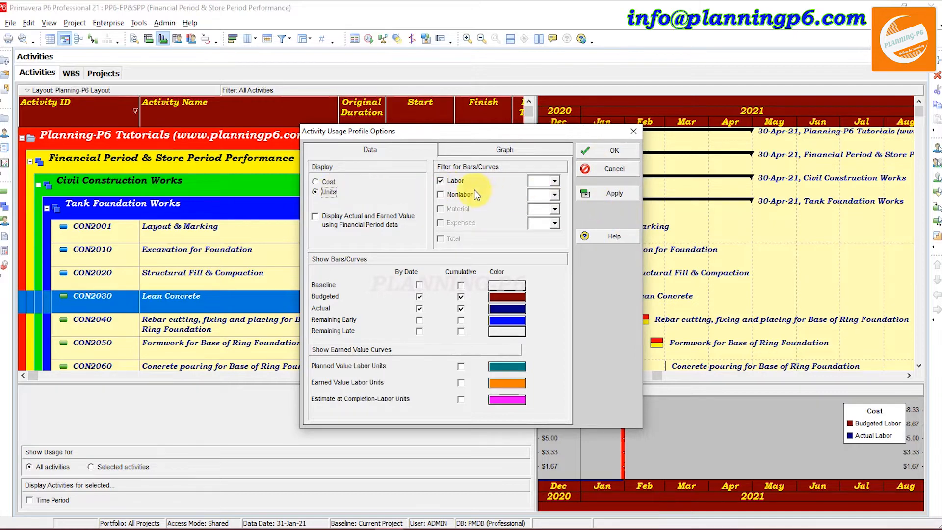
click(316, 181)
click(619, 192)
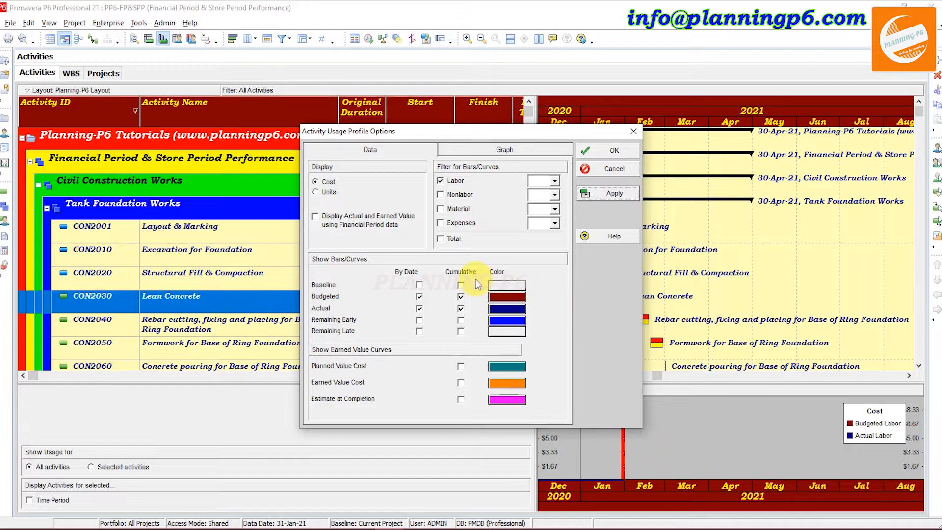
click(328, 192)
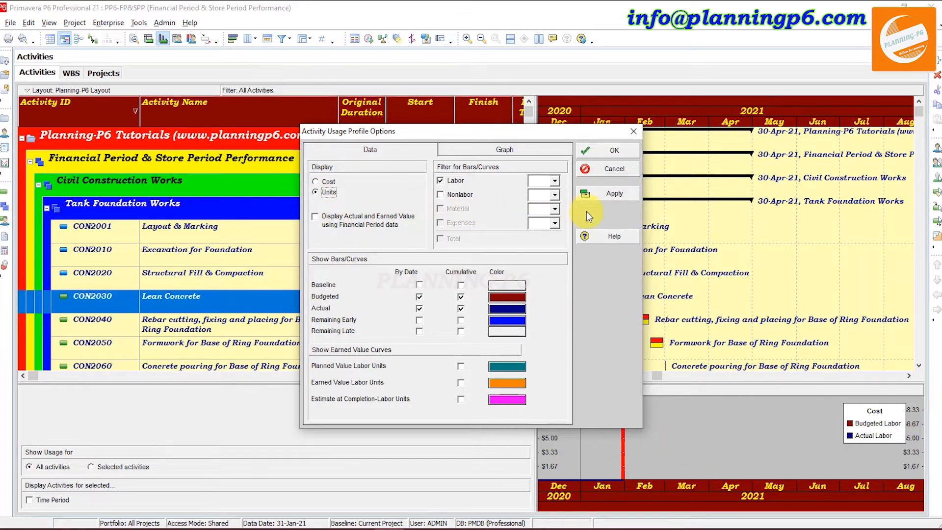
click(603, 197)
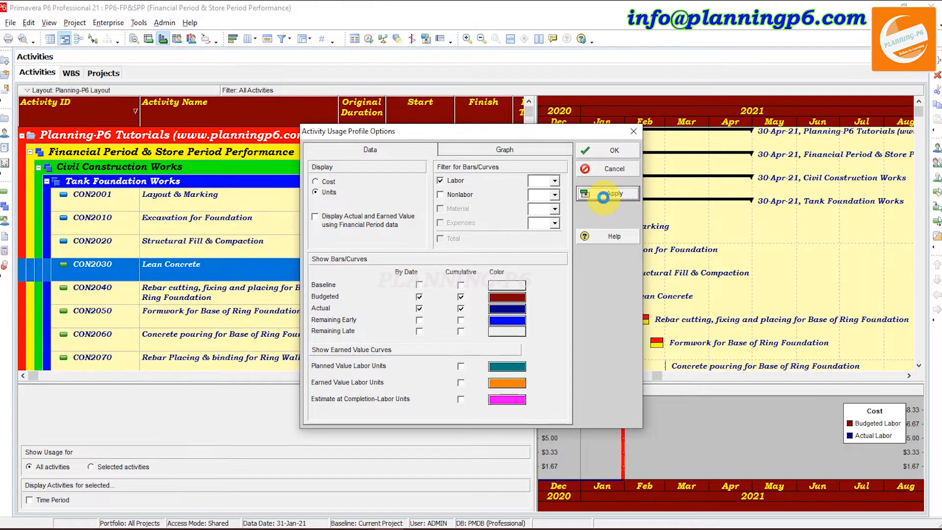
click(605, 153)
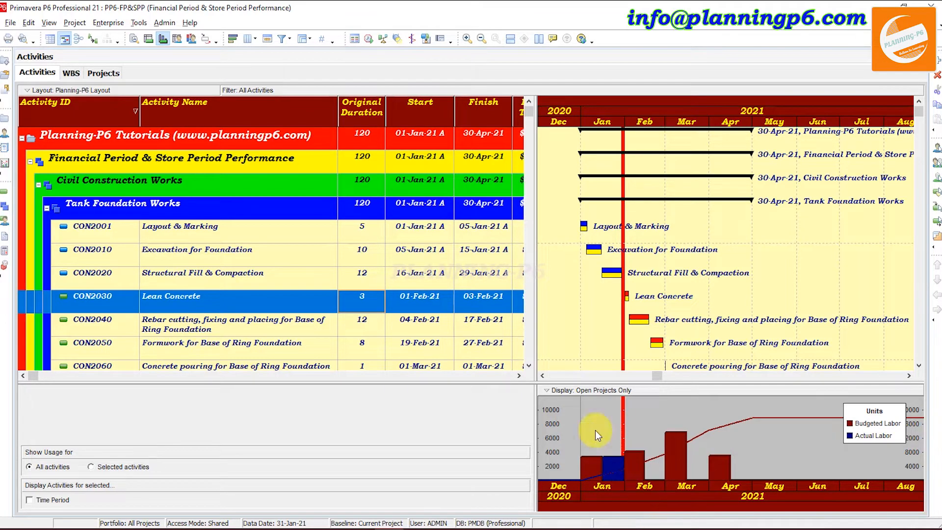
Open Store Period Performance, review the project's financial period calendar, and open the selection of its financial period.
click(138, 21)
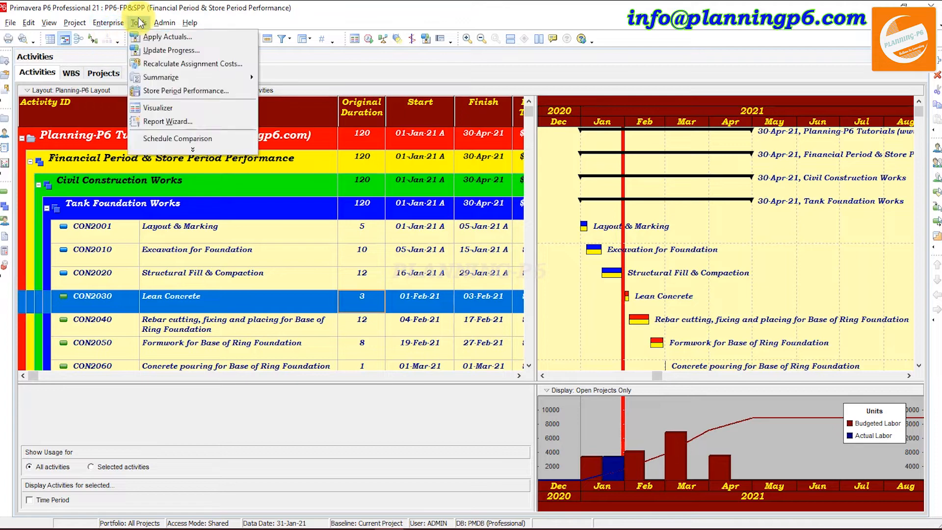
click(153, 90)
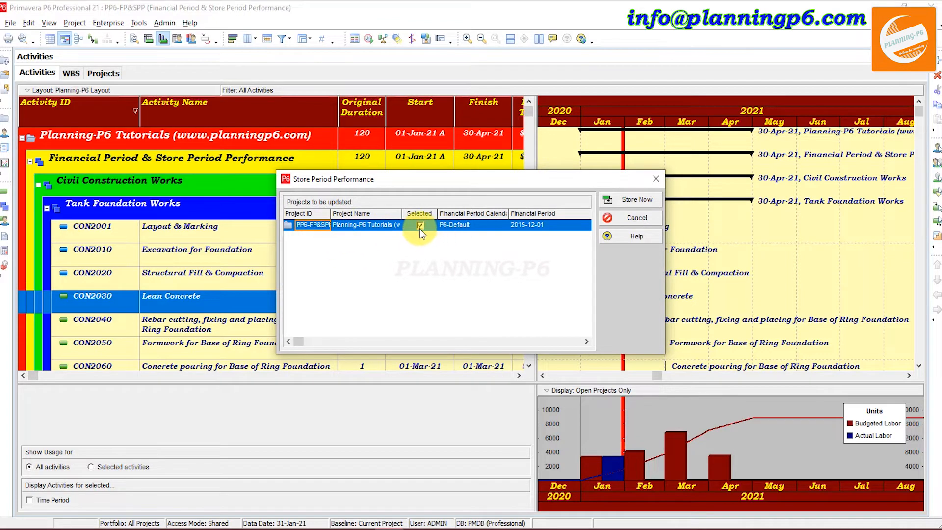
click(450, 226)
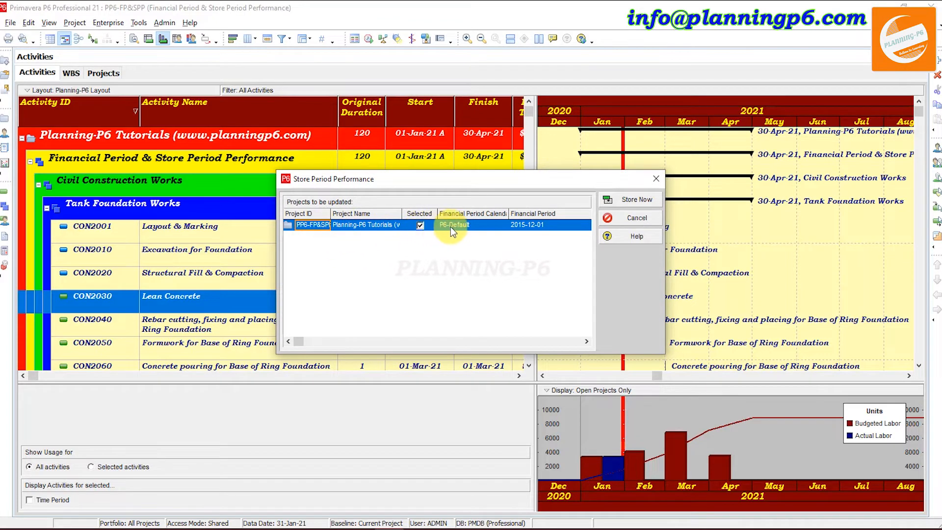
click(479, 225)
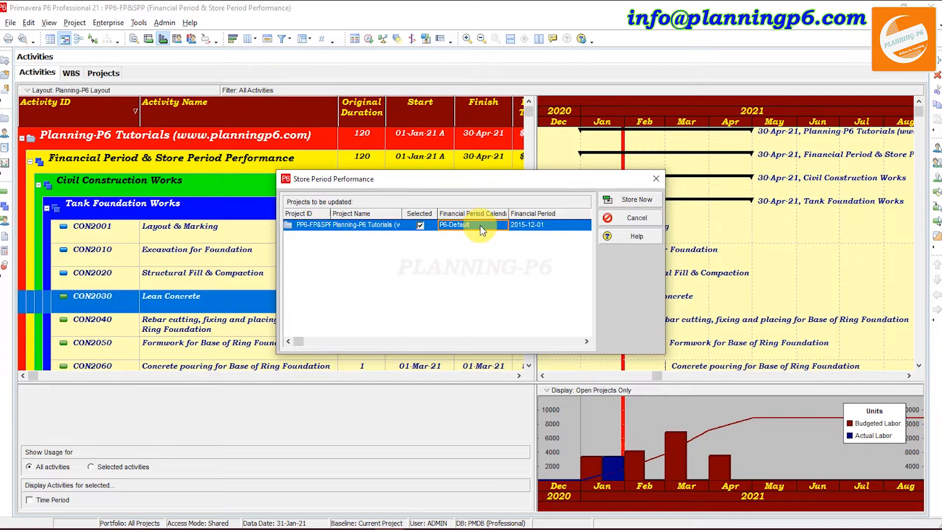
click(537, 223)
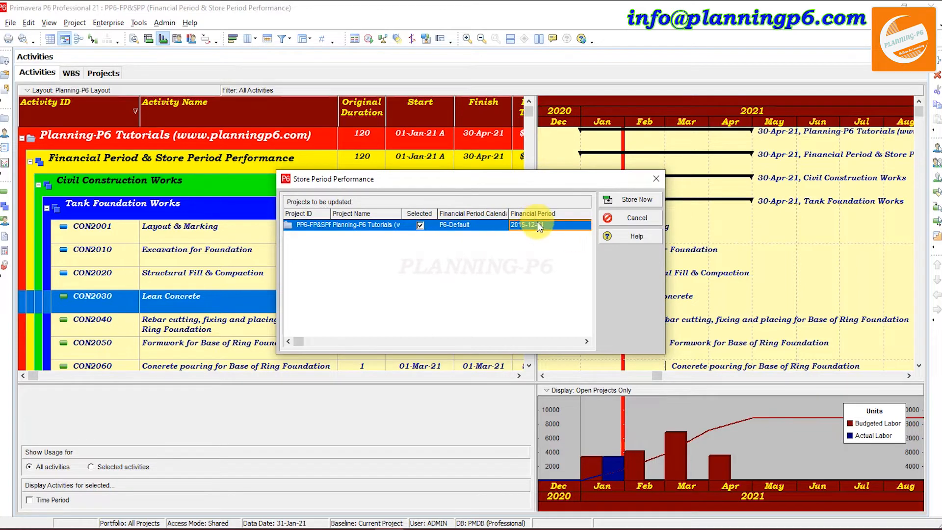
double_click(537, 224)
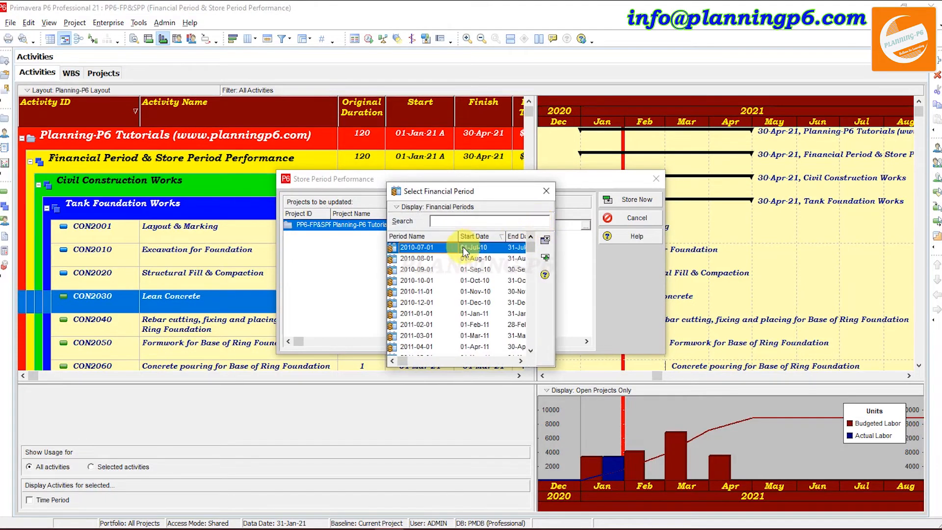
Widen the financial period selection, examine the available periods for 2021 entries, and close it without choosing one.
click(434, 206)
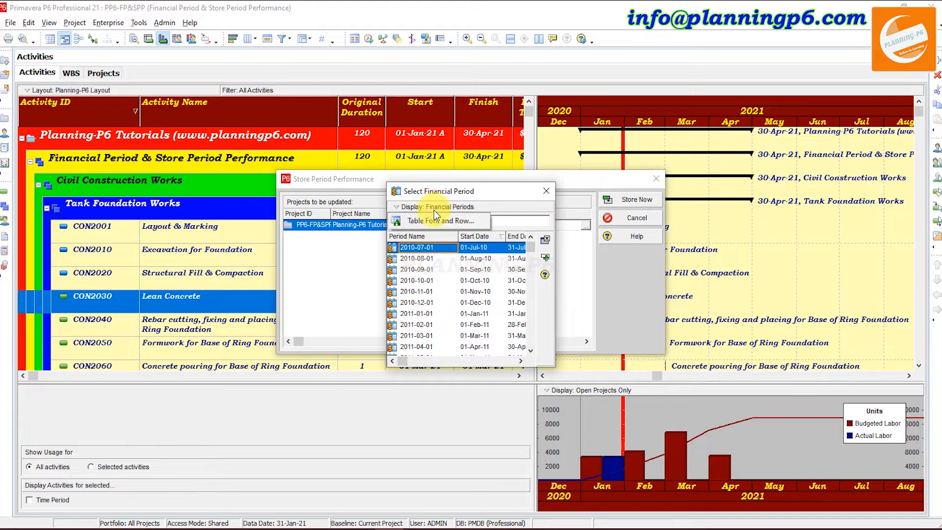
click(540, 301)
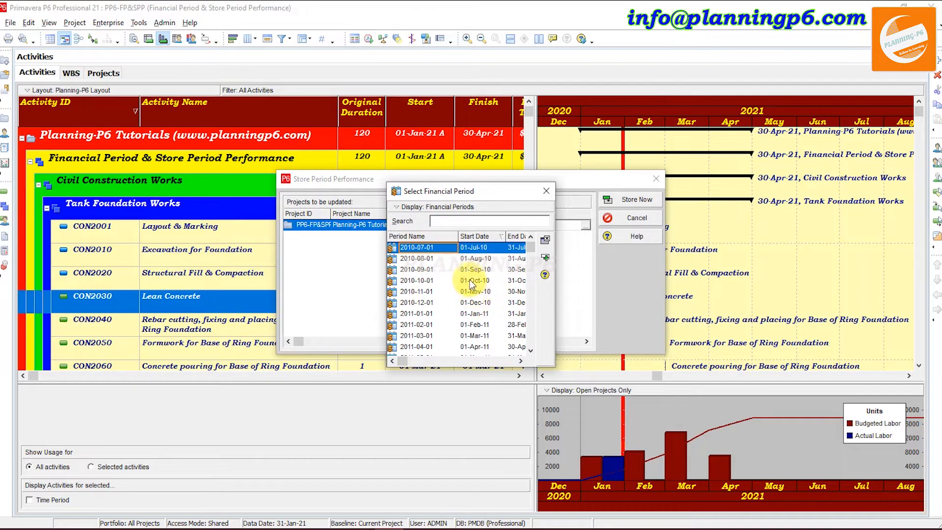
drag(388, 287, 335, 286)
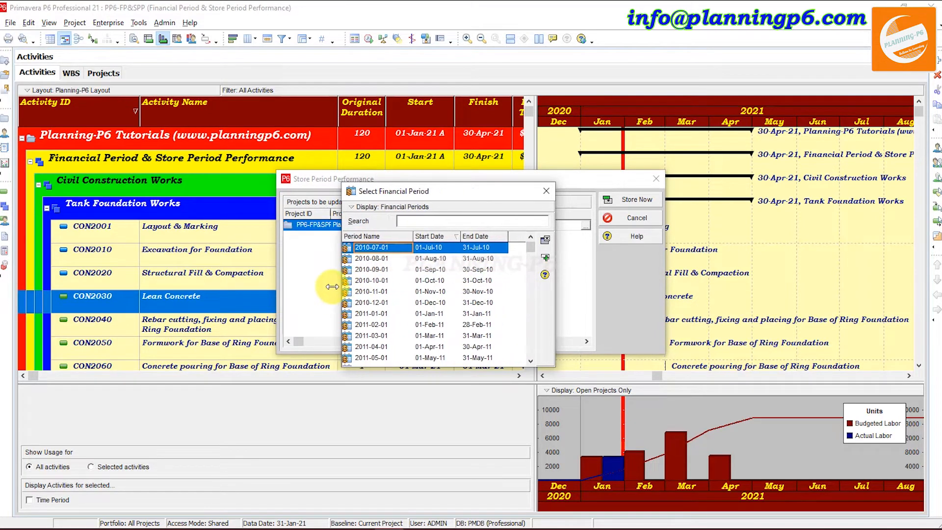
scroll(434, 311, down, 6)
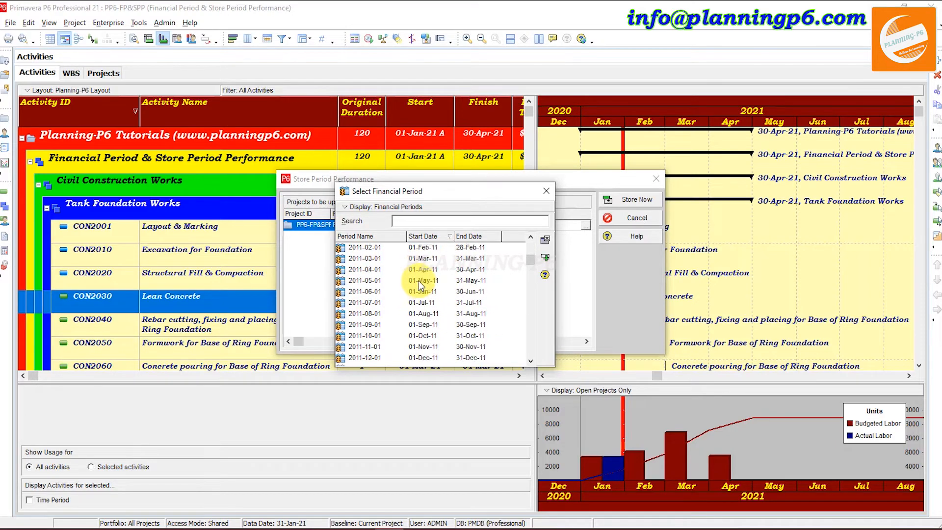
scroll(422, 277, down, 11)
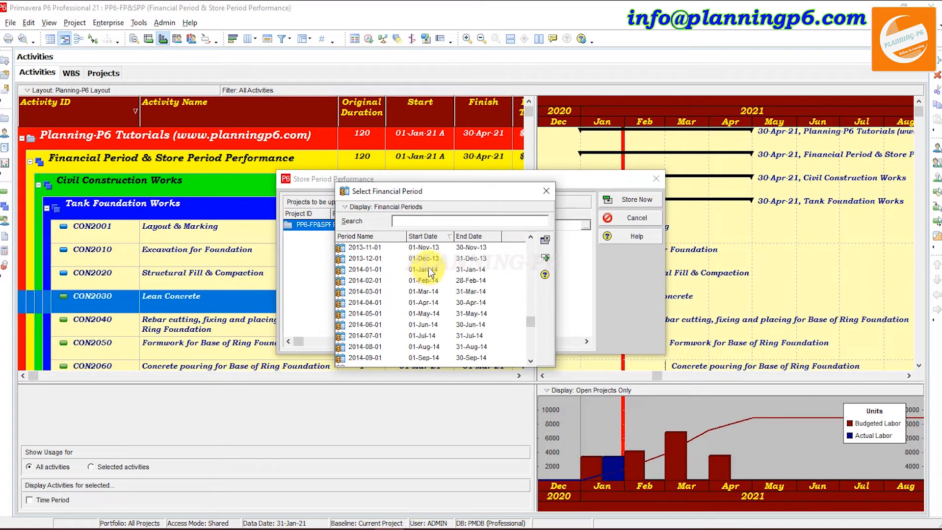
scroll(426, 269, up, 5)
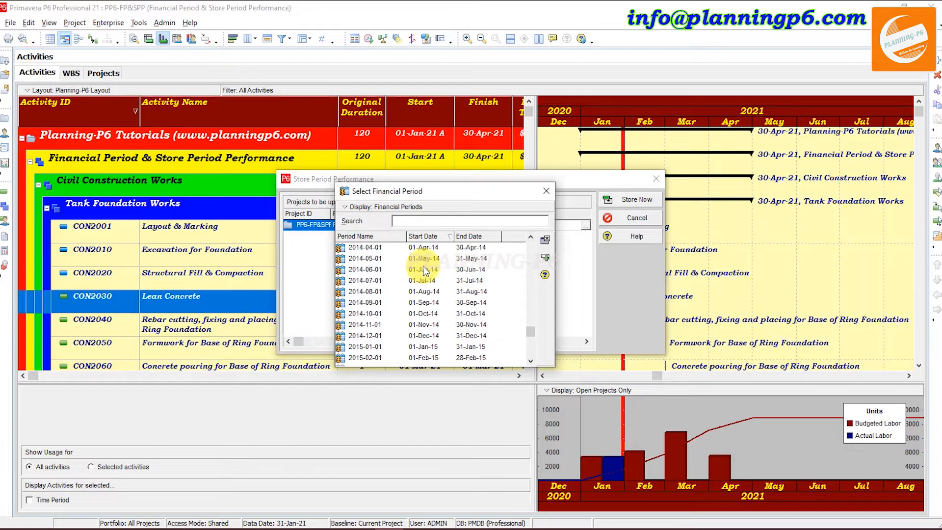
scroll(423, 268, up, 8)
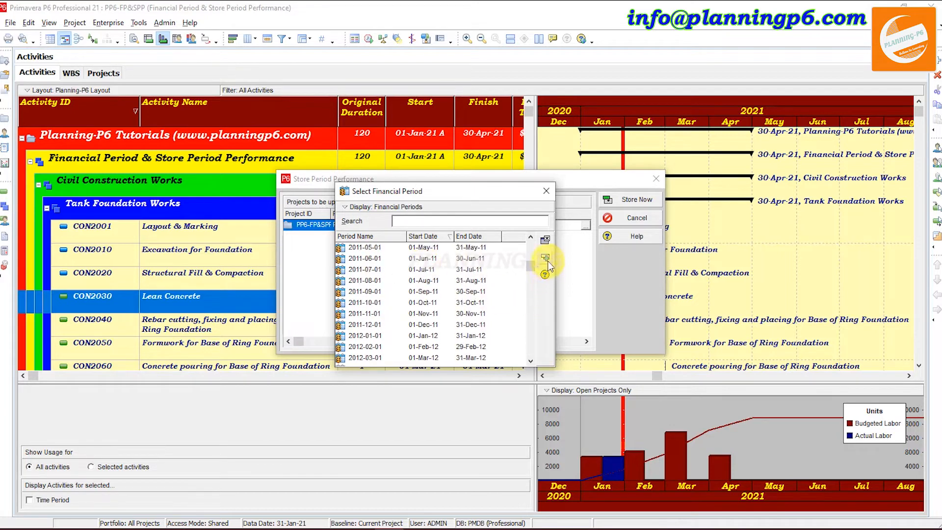
drag(534, 267, 525, 210)
right_click(417, 207)
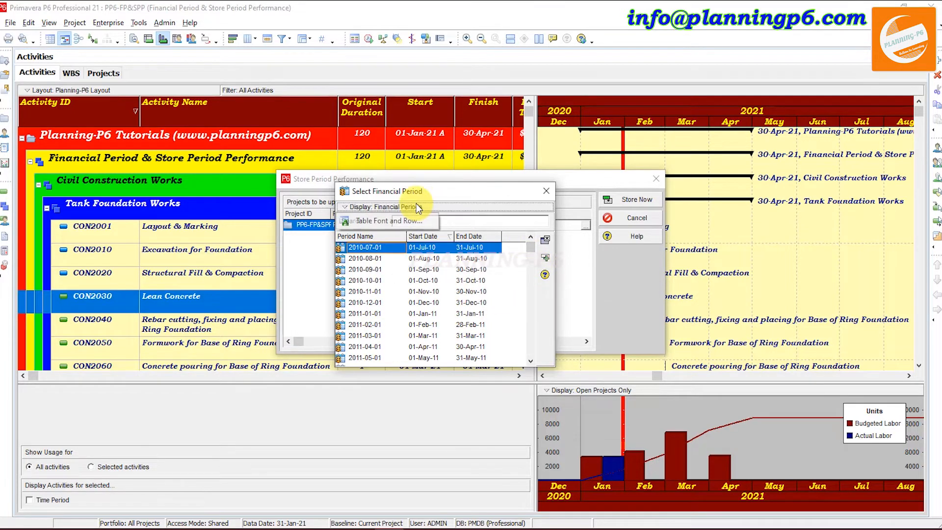
click(545, 191)
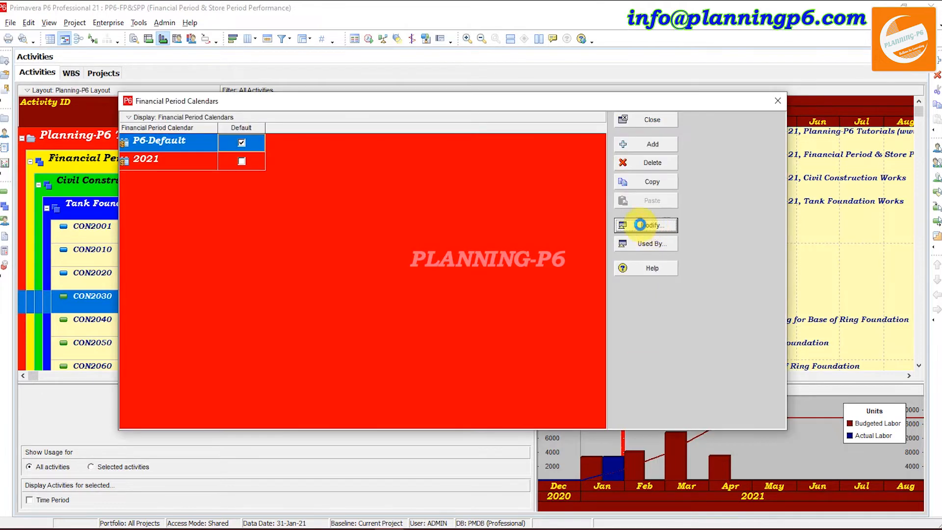
Open the P6-Default financial period calendar for modification and set its batch start date to 01-Jan-21.
click(642, 221)
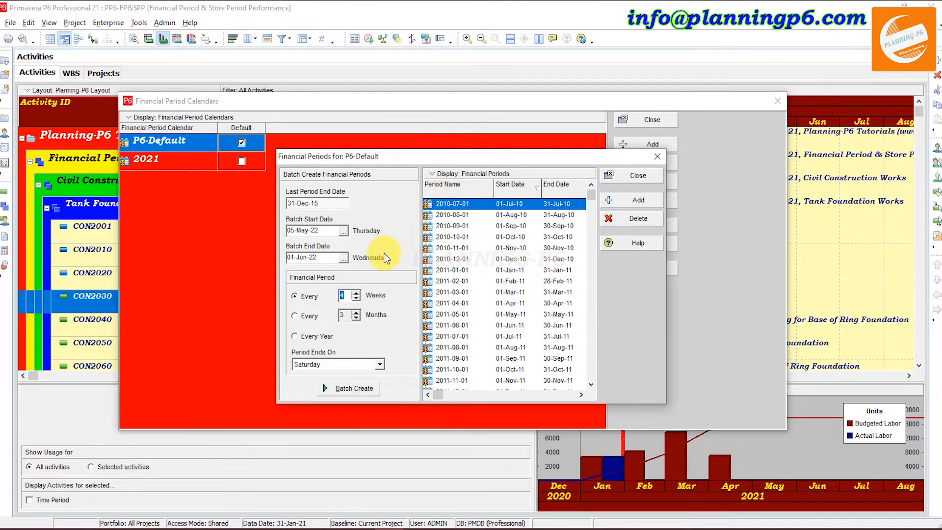
click(344, 231)
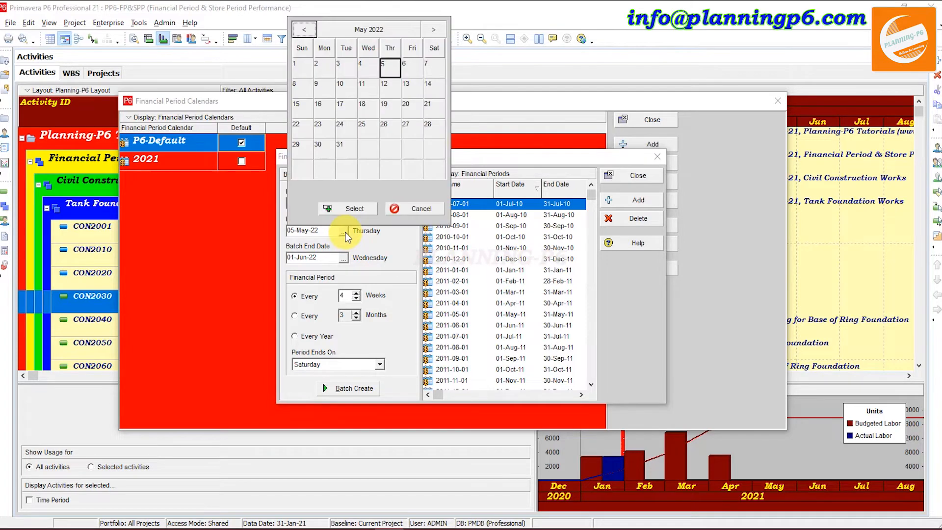
click(332, 34)
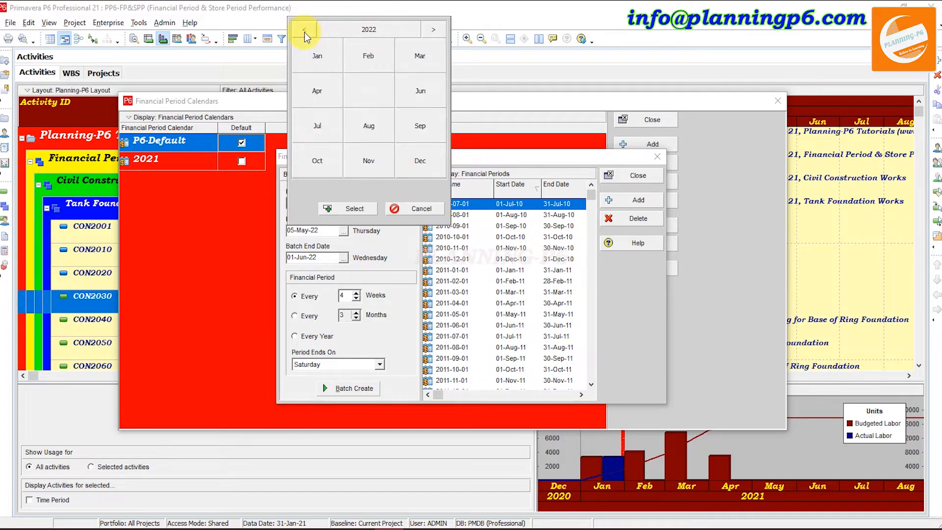
click(316, 56)
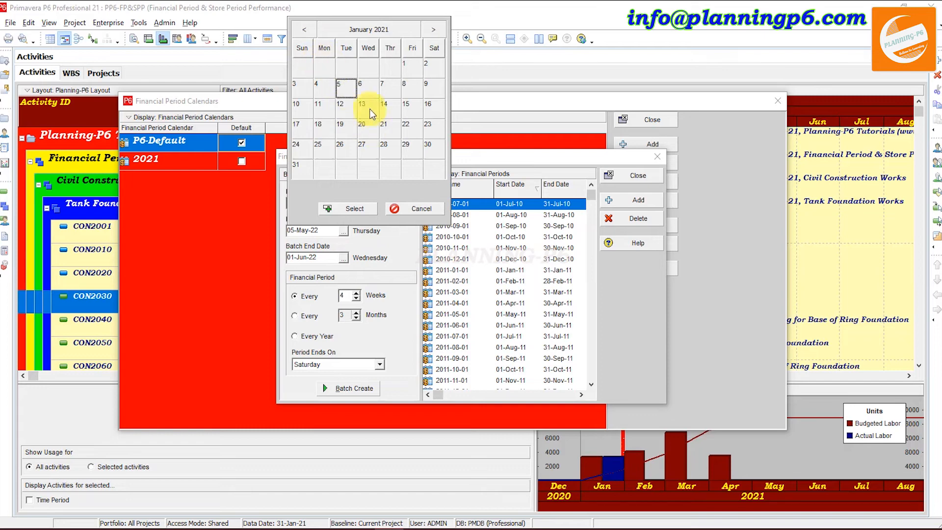
click(410, 69)
click(354, 209)
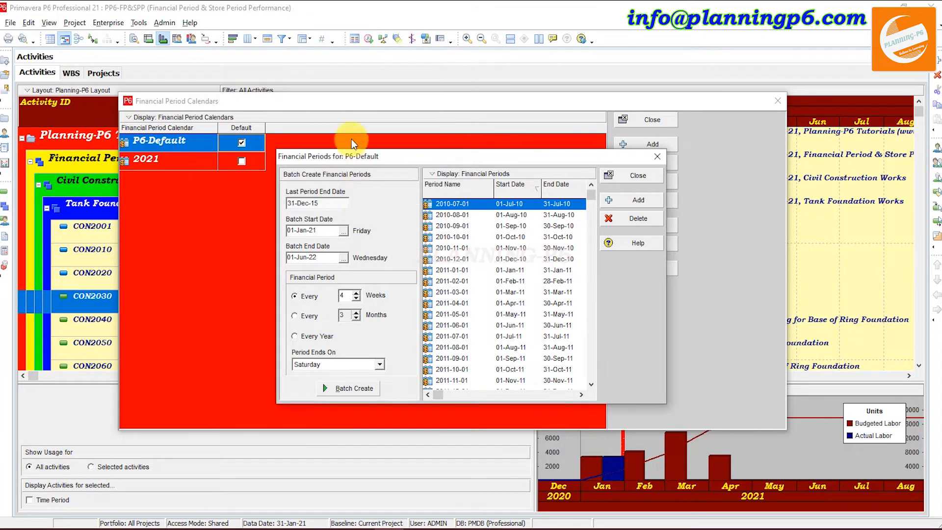
Set the batch end date of the P6-Default financial periods to 31-Dec-21.
click(343, 258)
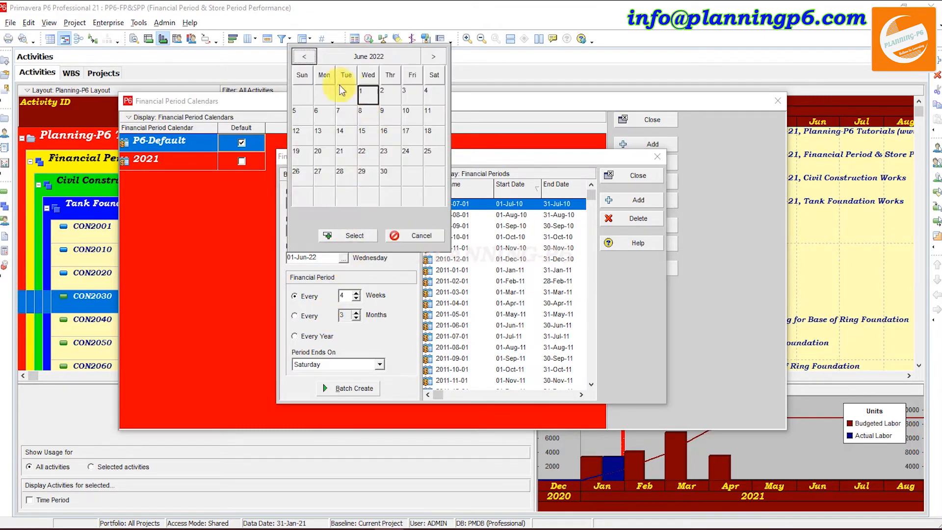
click(309, 57)
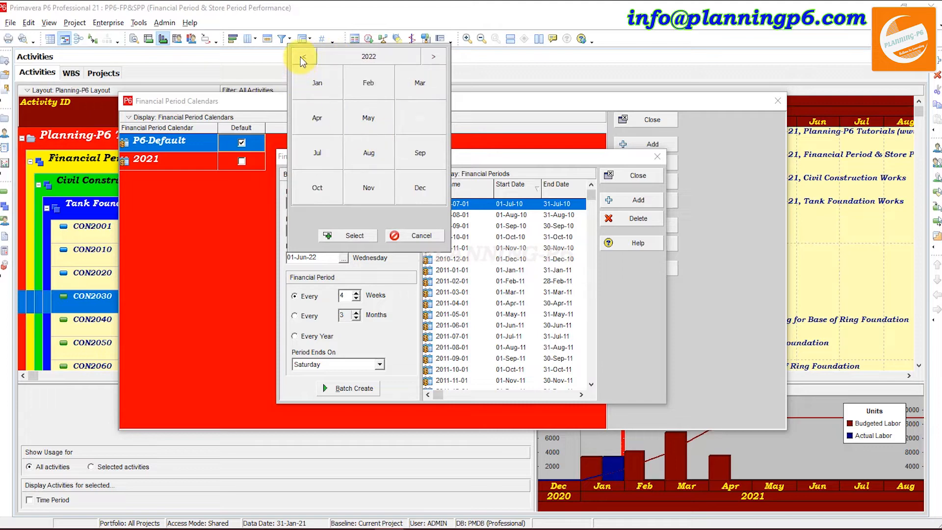
click(301, 57)
click(416, 190)
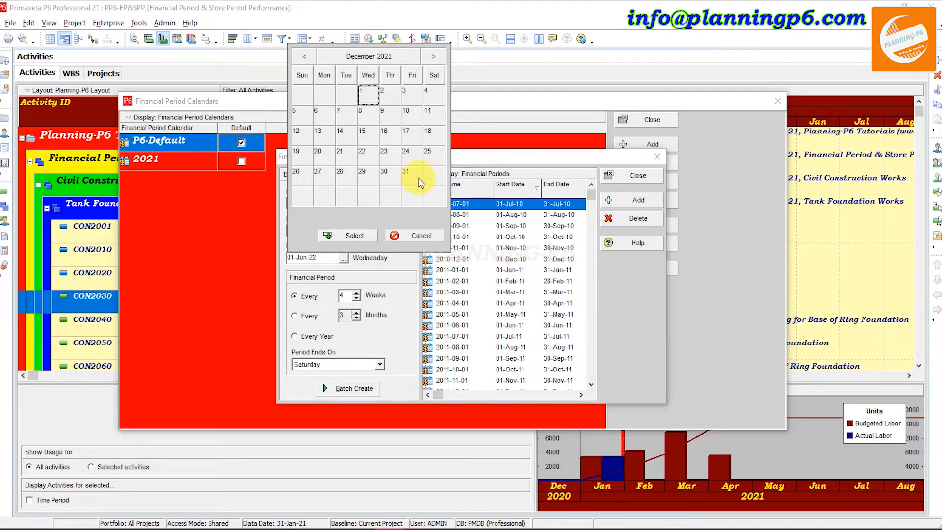
click(366, 207)
click(354, 236)
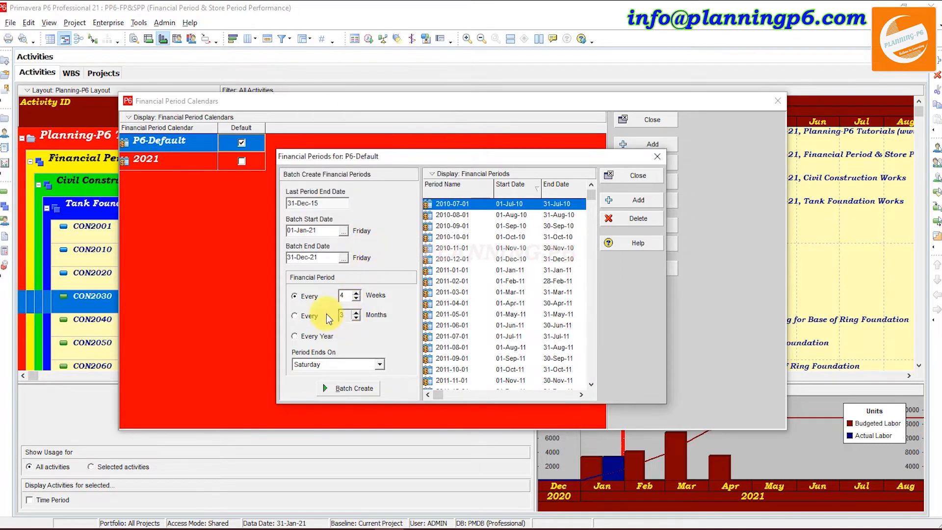
Batch create P6-Default financial periods of every 1 month and check the new 2021 entries in the period list.
click(304, 318)
click(356, 318)
click(356, 318)
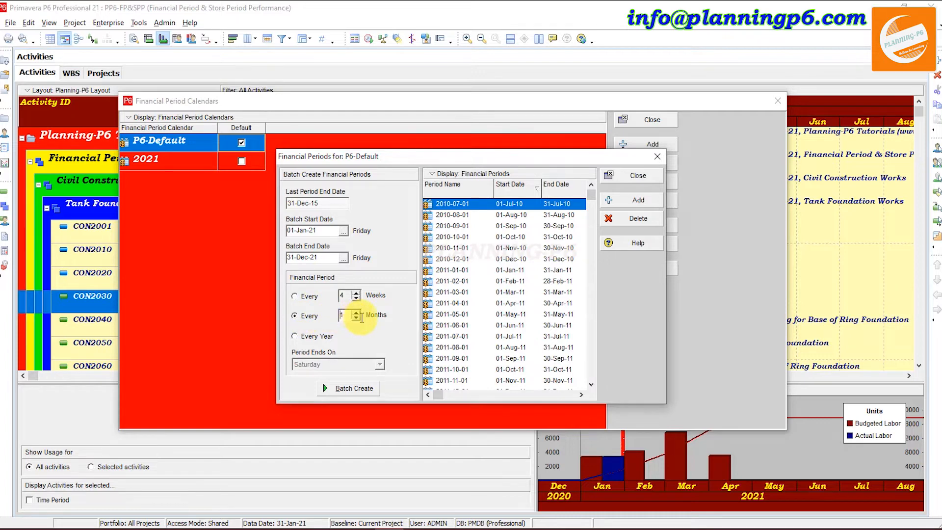
click(369, 386)
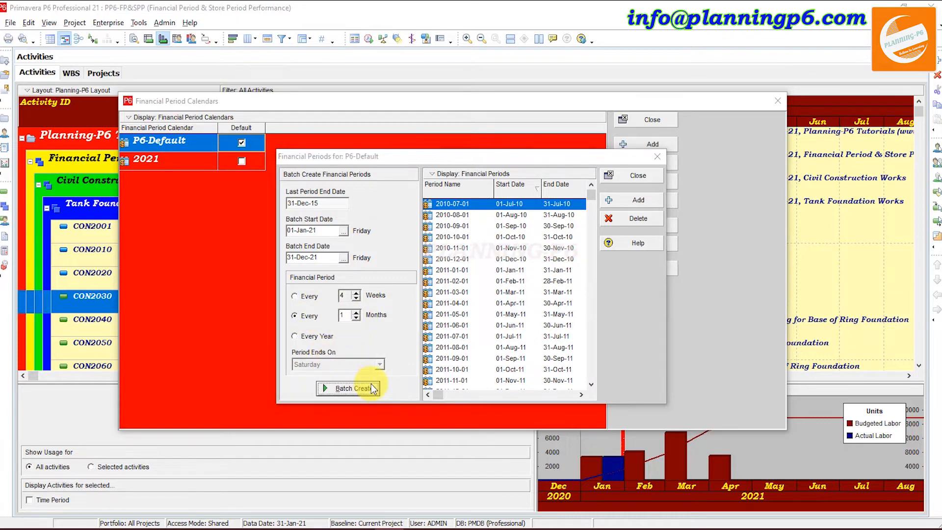
click(441, 294)
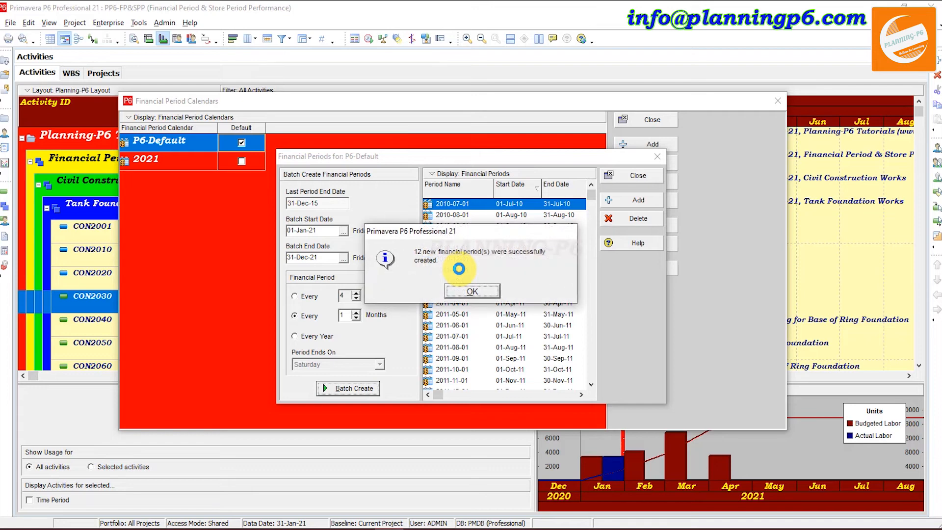
click(471, 291)
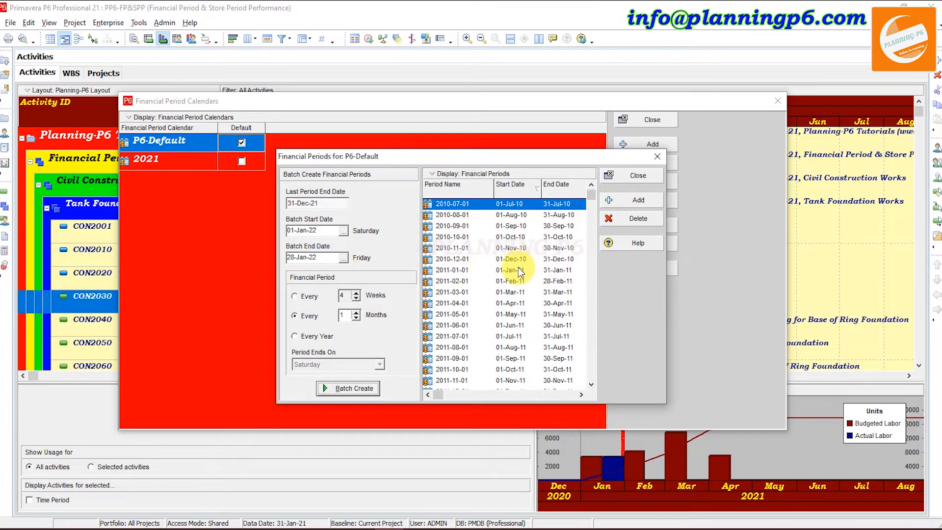
scroll(519, 273, down, 10)
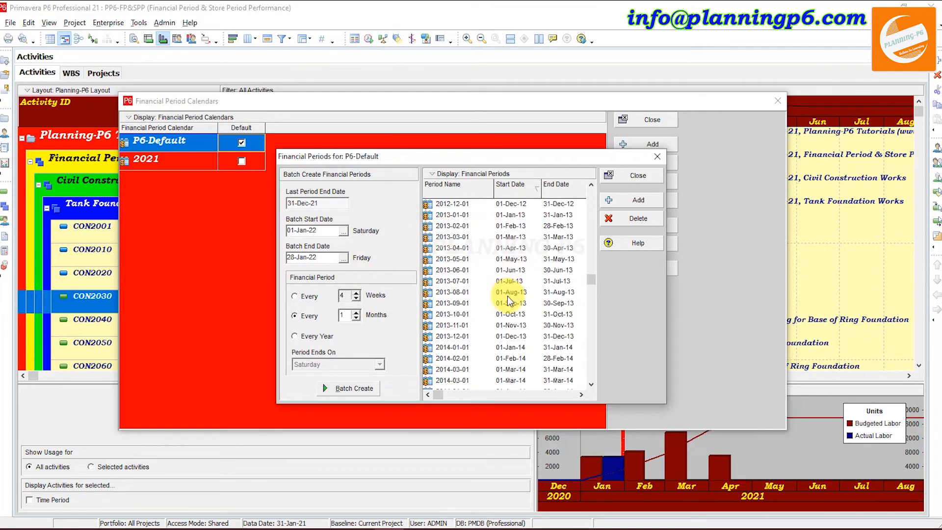
scroll(507, 296, down, 11)
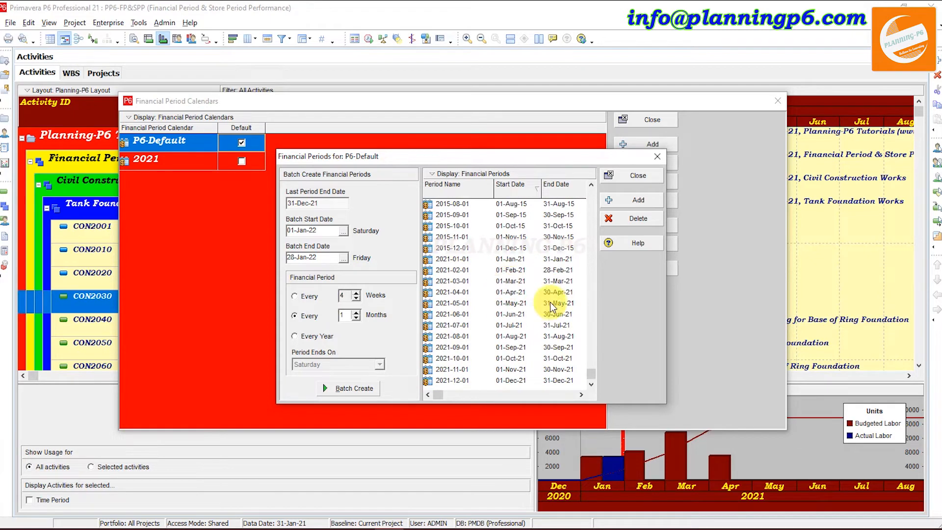
Set the background color of the P6-Default financial periods table to red.
click(470, 174)
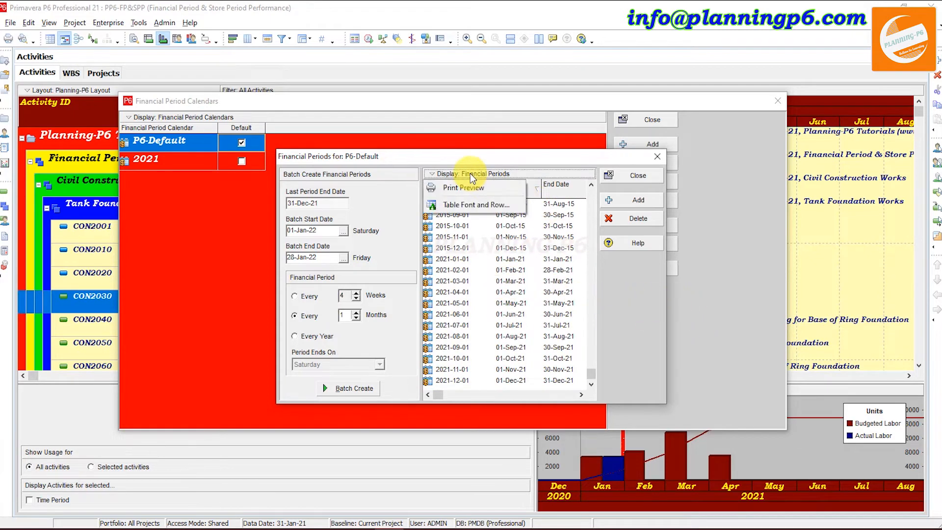
click(459, 205)
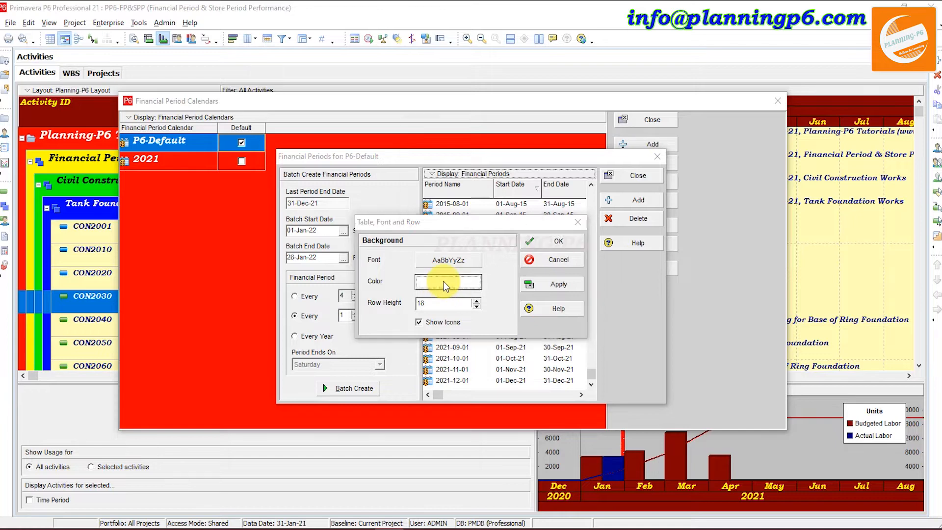
click(448, 281)
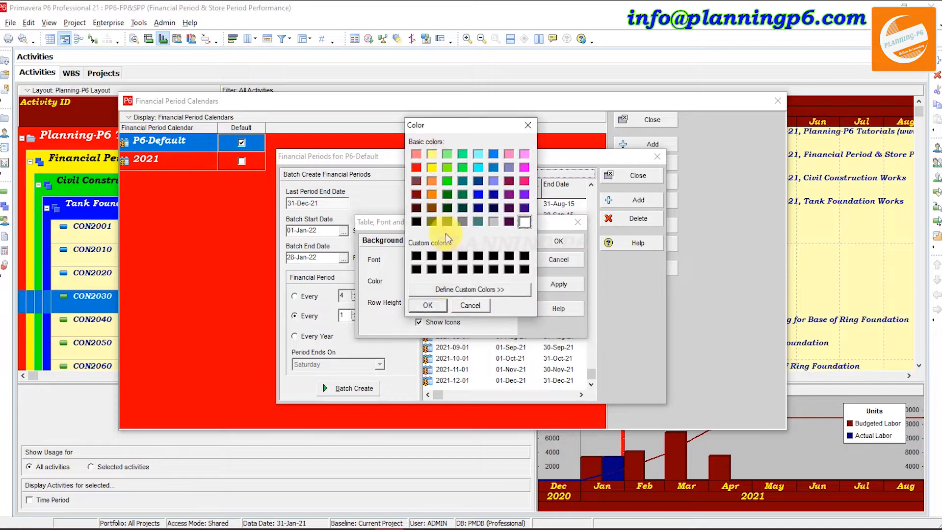
click(429, 306)
Format the financial periods table text as Bookman Old Style, Bold Italic, size 12, in white, and apply it.
click(456, 257)
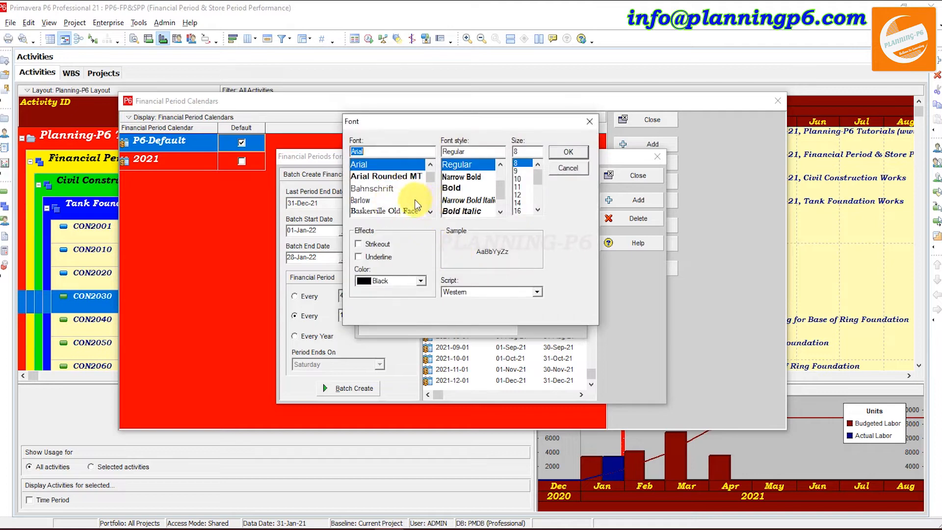
text(book)
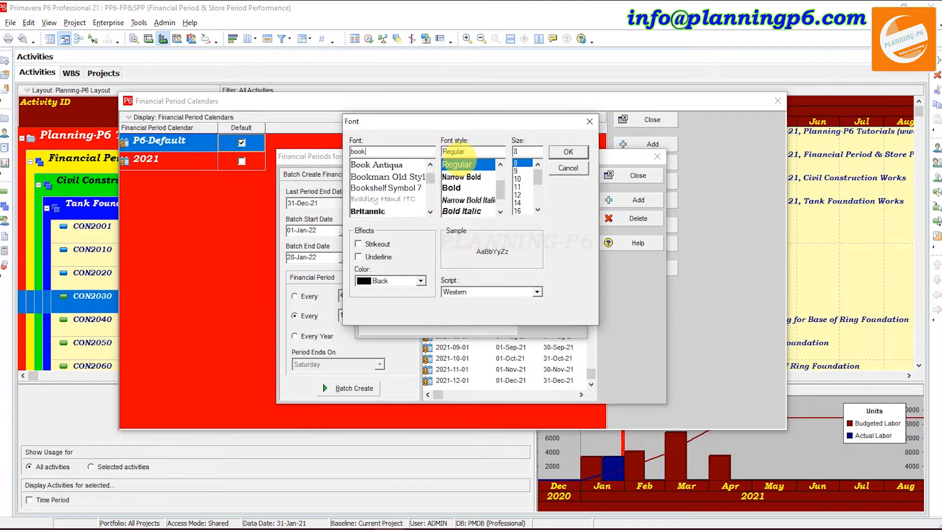
click(388, 177)
click(466, 200)
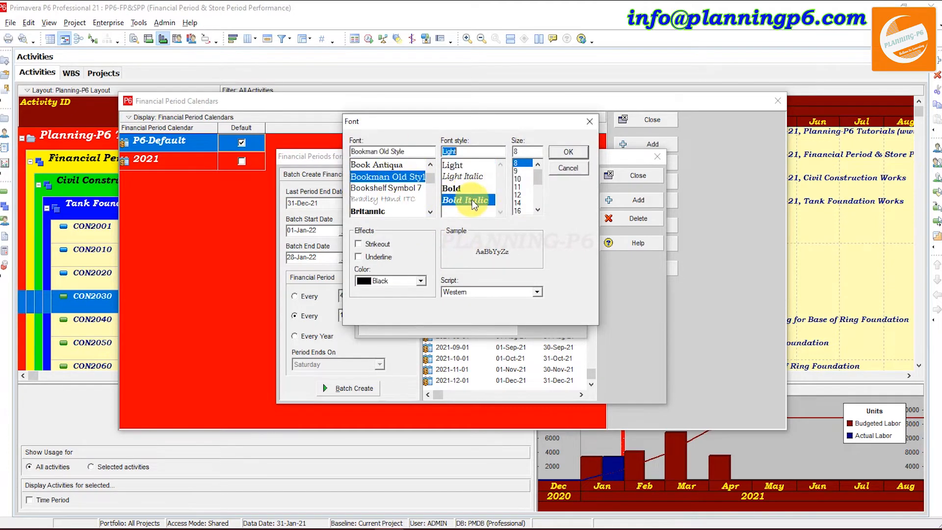
click(519, 195)
click(420, 281)
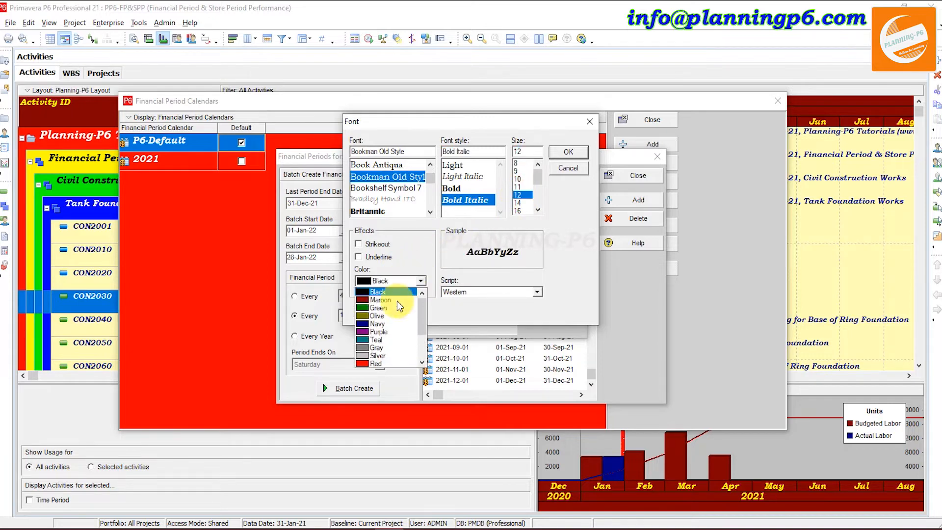
scroll(388, 343, down, 2)
click(384, 364)
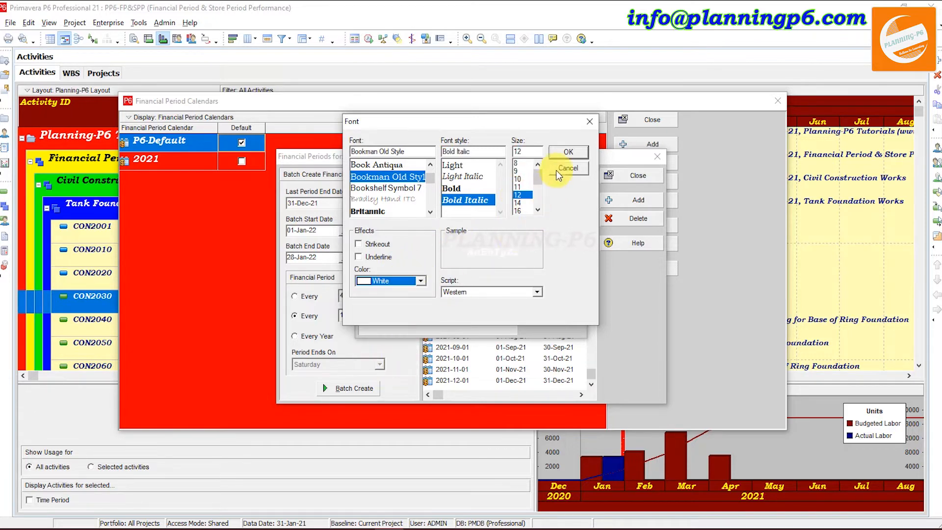
click(573, 150)
click(570, 287)
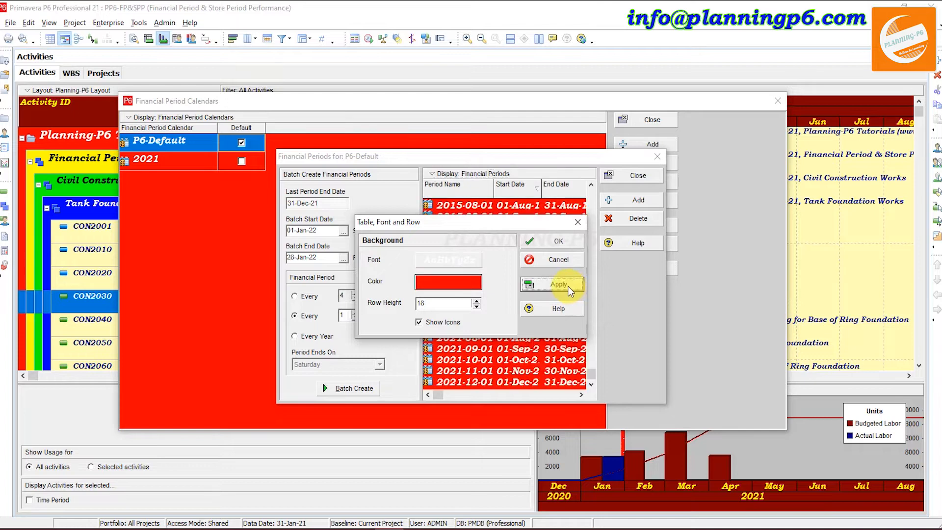
Increase the row height of the financial periods table, apply it and accept the table formatting.
click(476, 300)
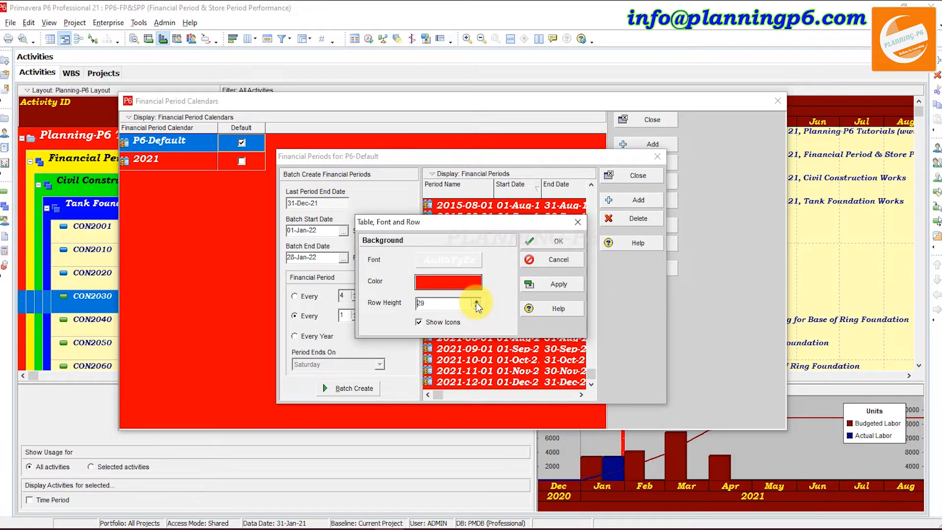
click(475, 303)
click(475, 302)
click(548, 284)
click(558, 243)
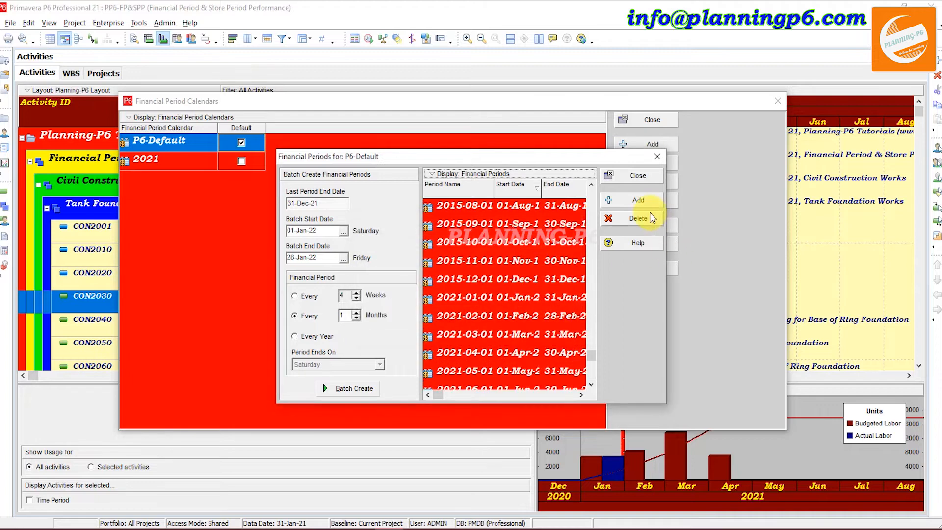
Close the P6-Default financial periods, acknowledge the notice and leave the financial period calendars.
click(640, 176)
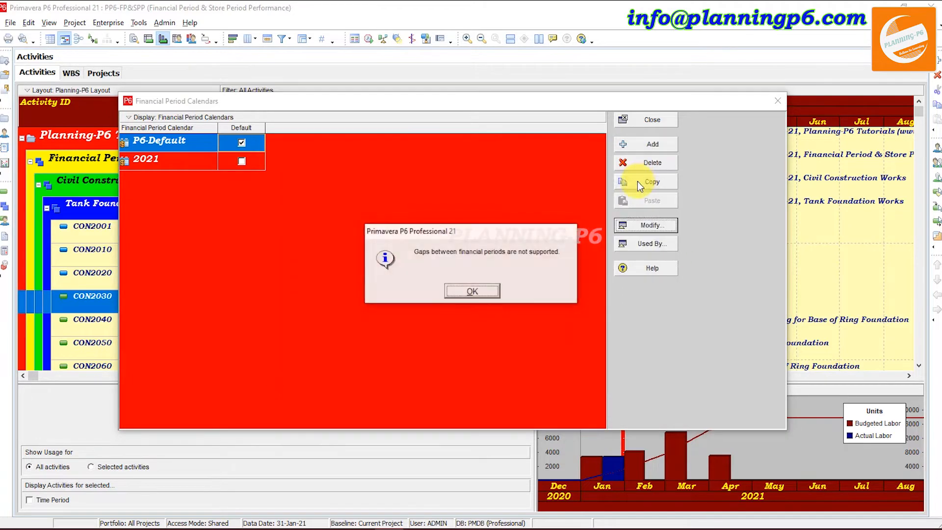
click(478, 291)
click(776, 102)
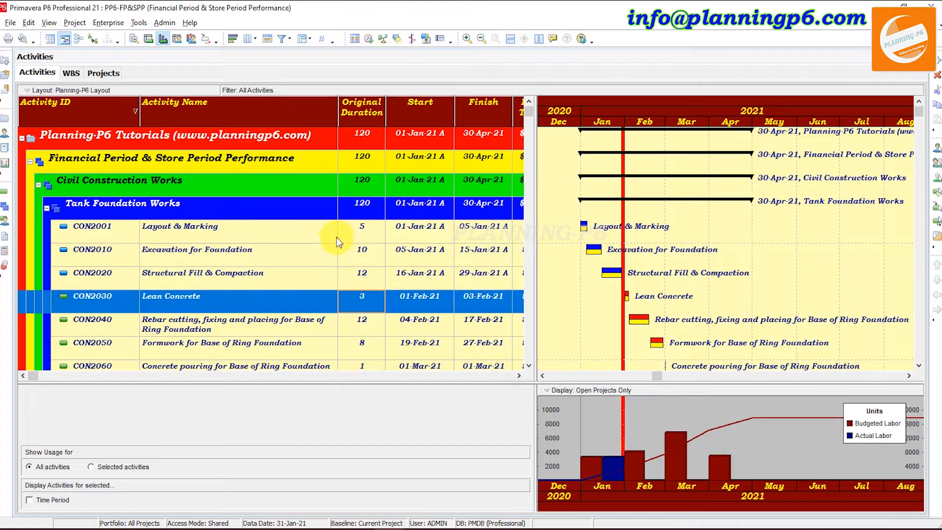
Choose financial period 2021-01-01 for the PP6-FP&SPP project and store its period performance.
click(140, 24)
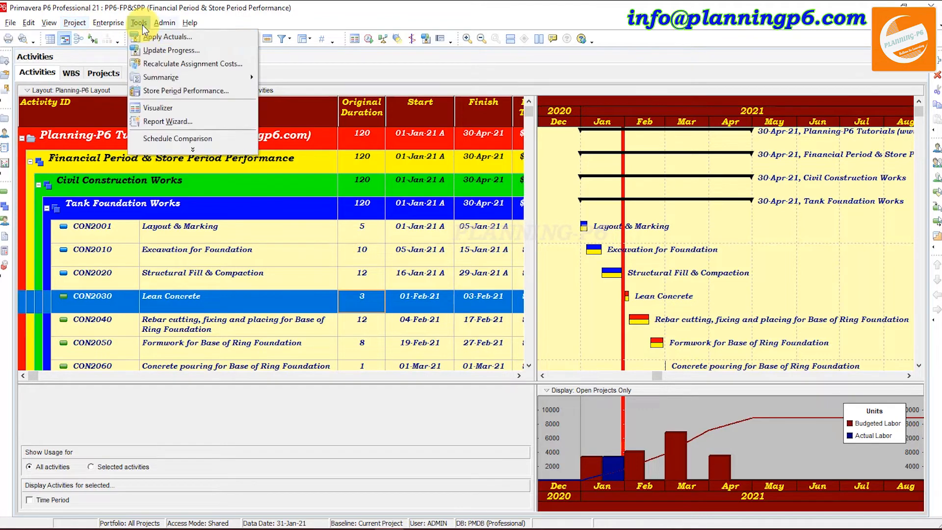
click(163, 94)
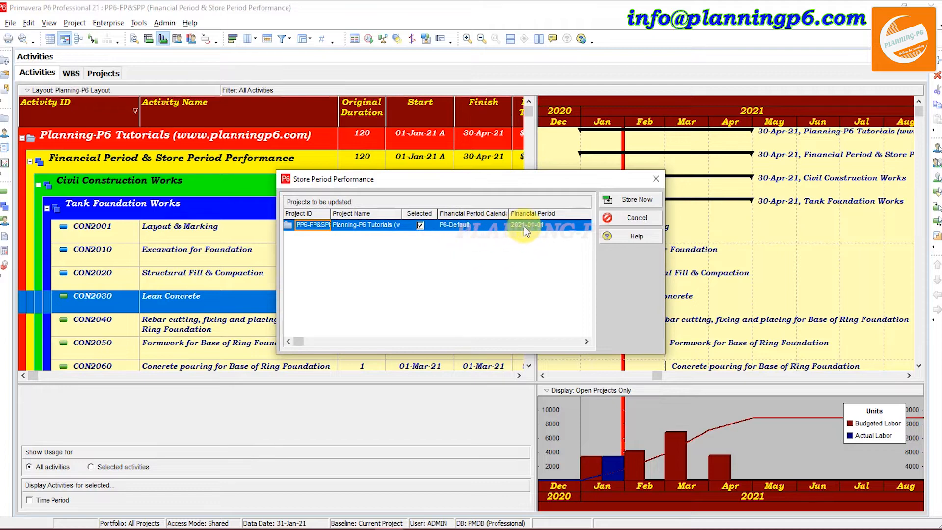
click(527, 225)
click(529, 225)
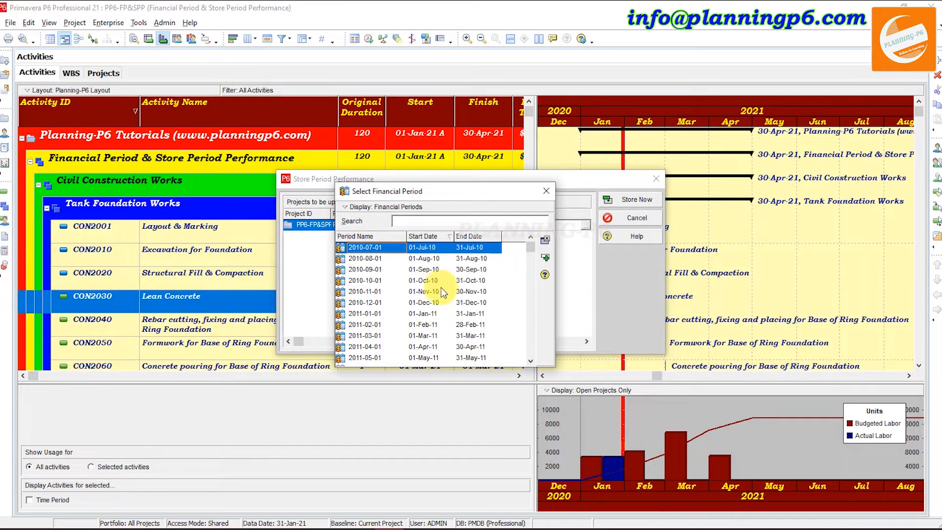
scroll(453, 307, down, 13)
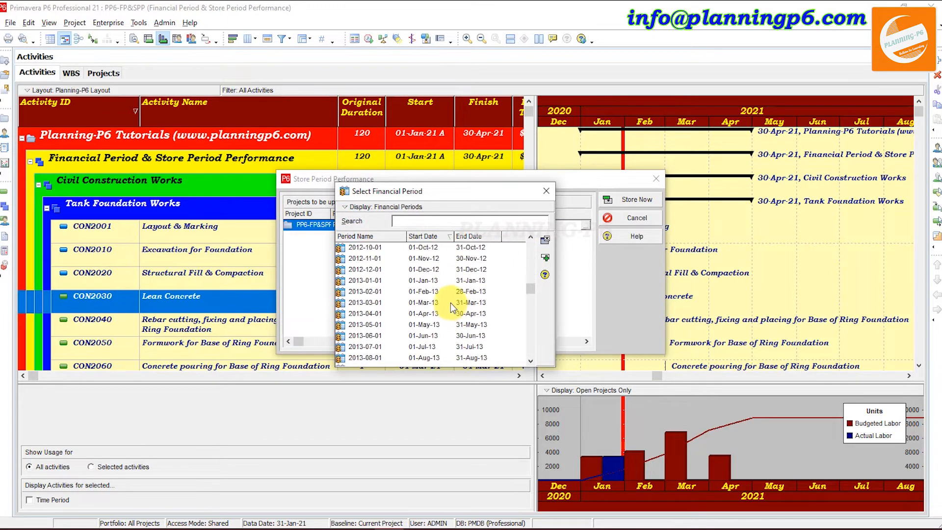
scroll(445, 305, down, 20)
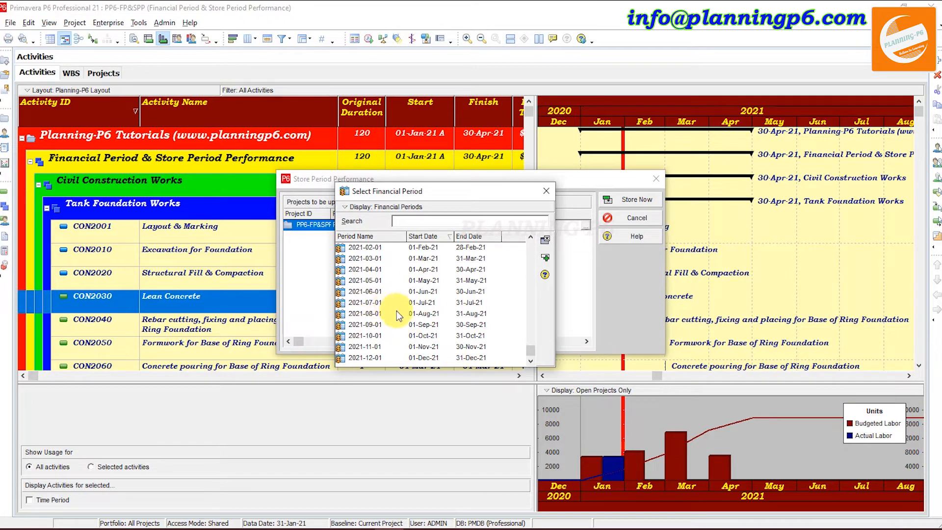
scroll(389, 308, up, 1)
scroll(390, 308, up, 1)
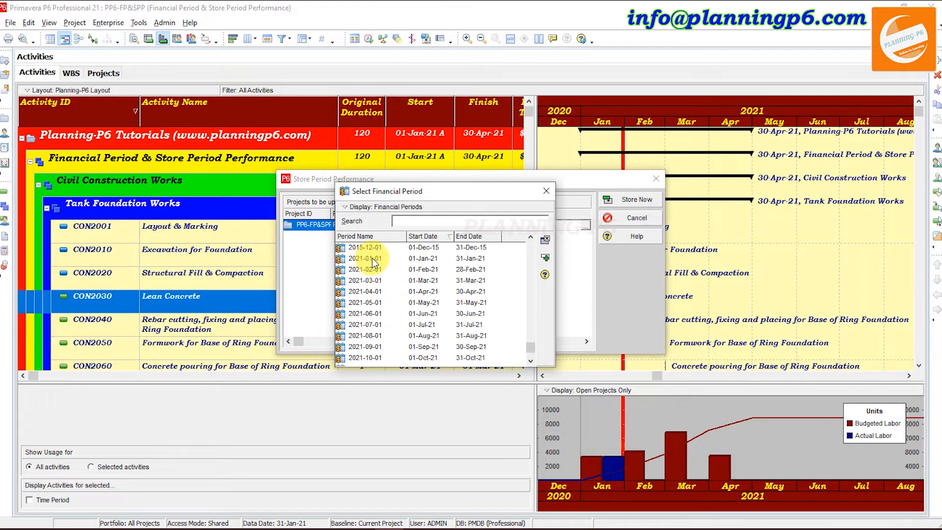
click(480, 260)
click(545, 259)
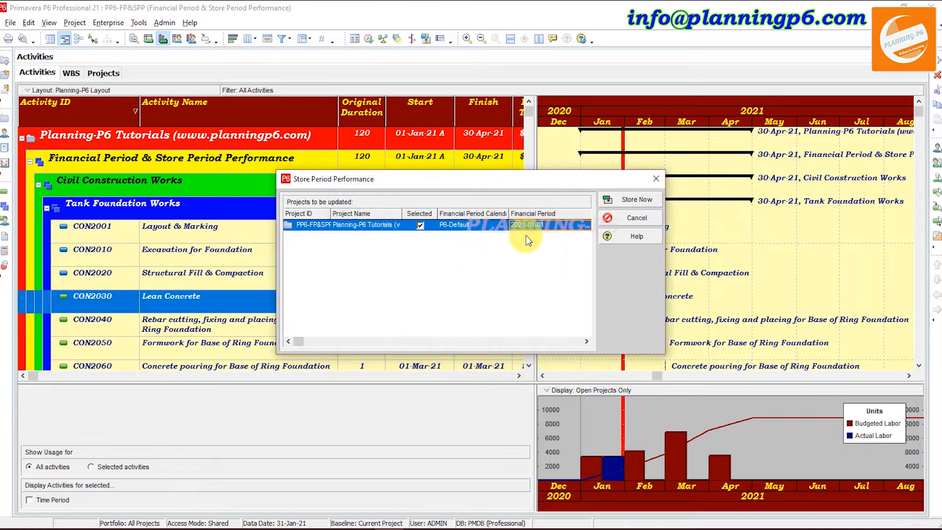
click(637, 200)
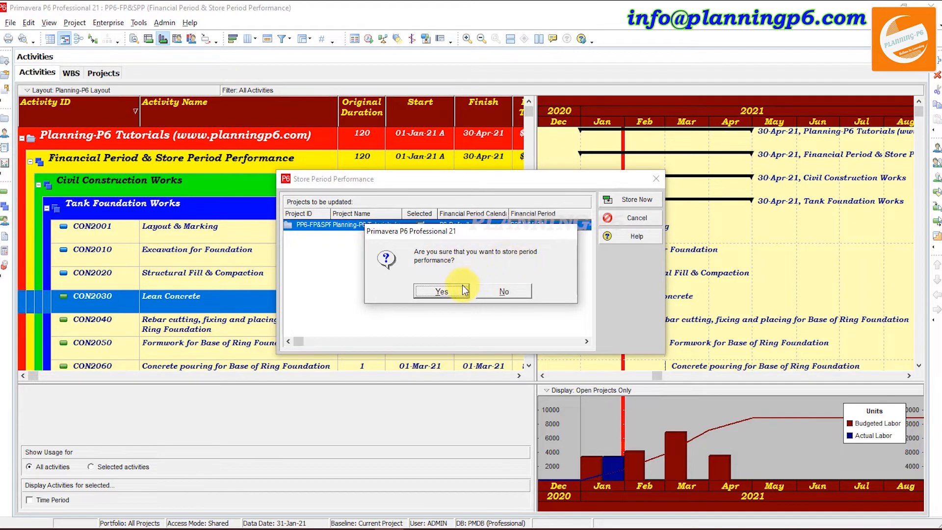
click(442, 291)
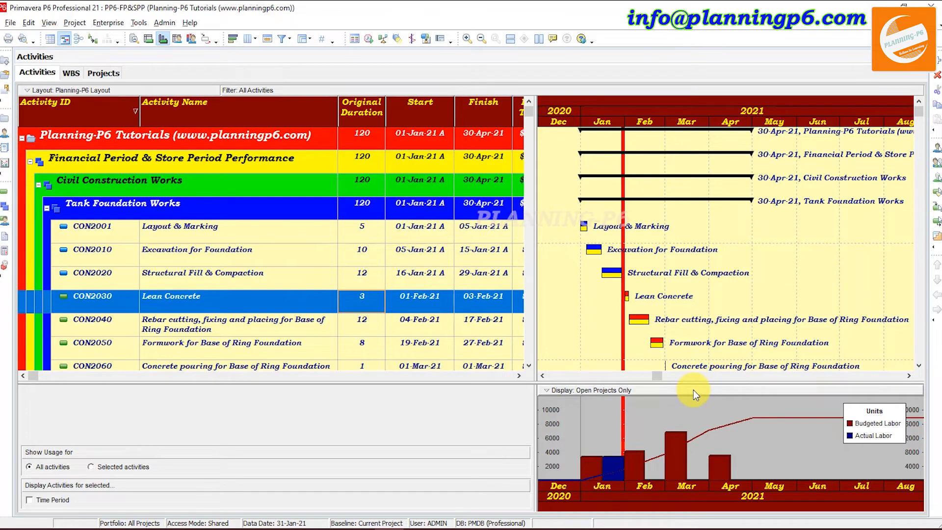
Enable loading of financial period data for columns in the Application user preferences.
click(240, 158)
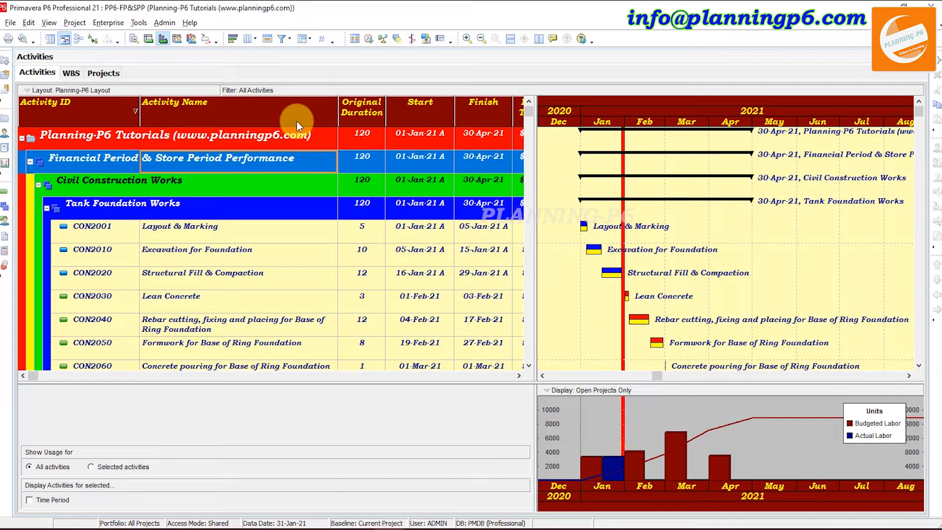
click(33, 21)
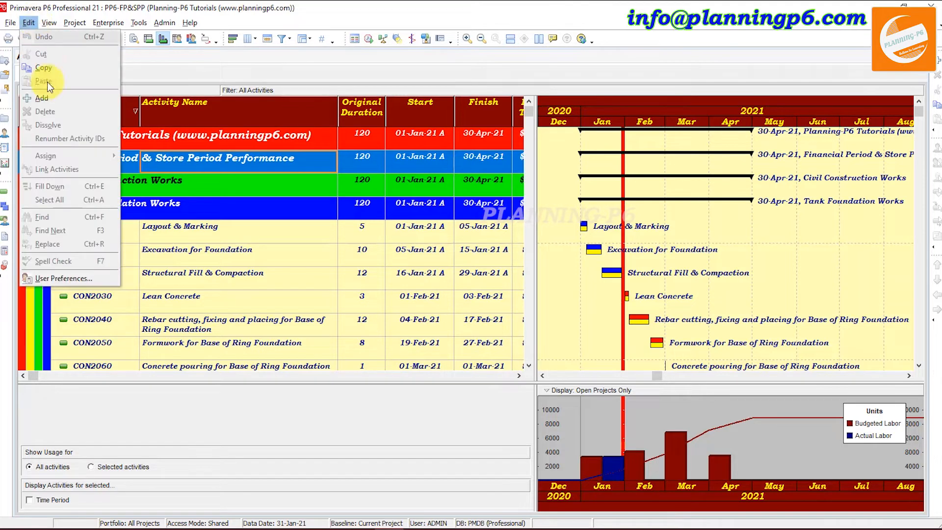
click(65, 282)
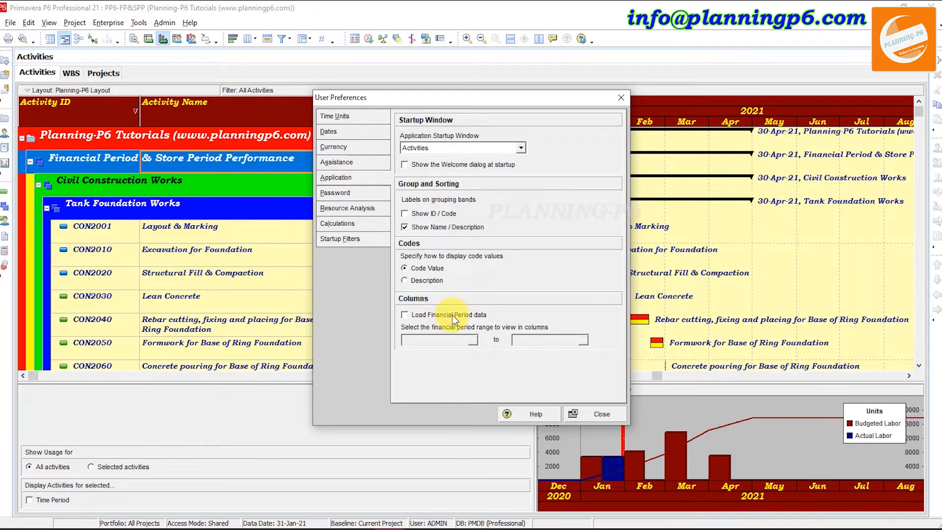
click(430, 317)
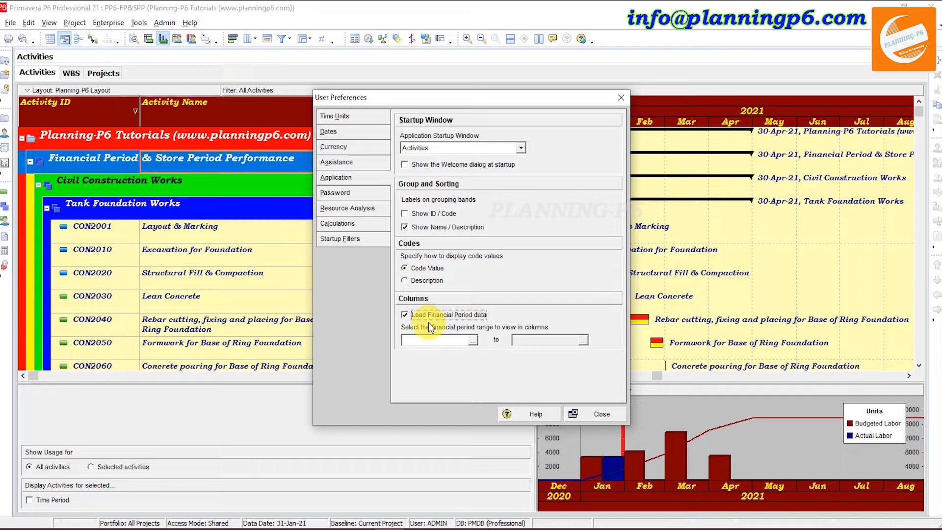
Set the start of the financial period range viewed in columns to 01-Jan-21 and close the user preferences.
click(471, 340)
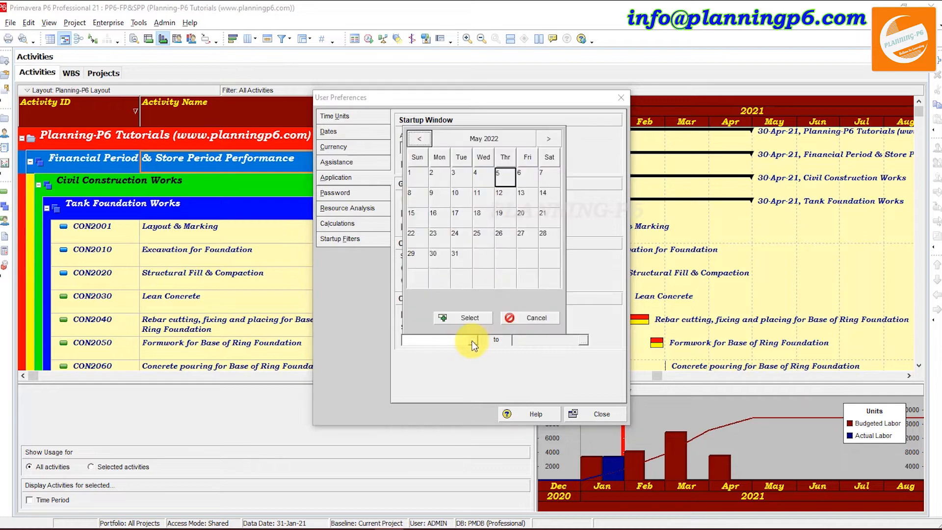
click(420, 138)
click(420, 138)
click(420, 138)
click(420, 137)
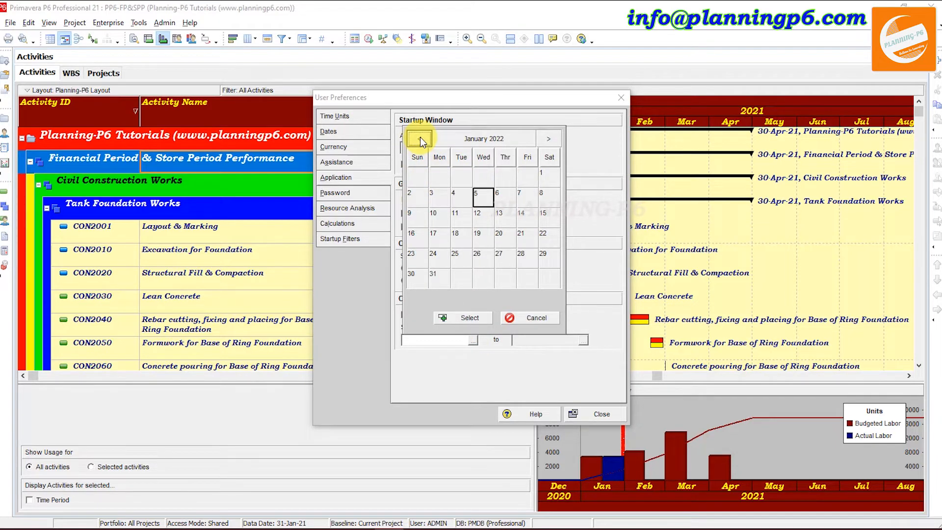
click(462, 141)
click(420, 138)
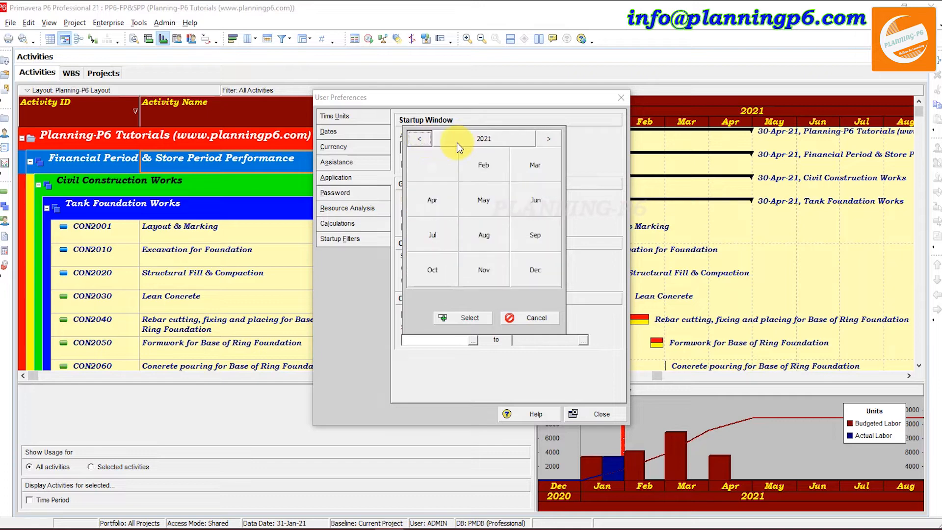
click(481, 172)
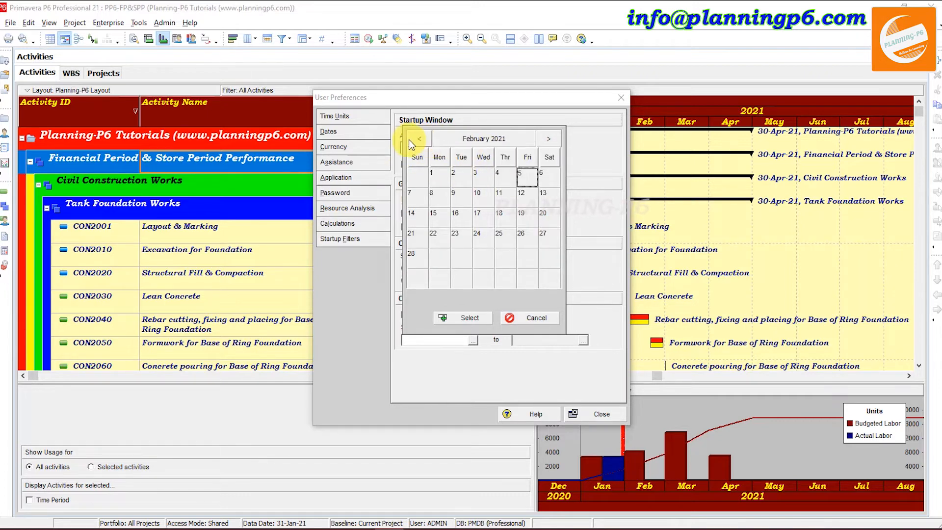
click(452, 140)
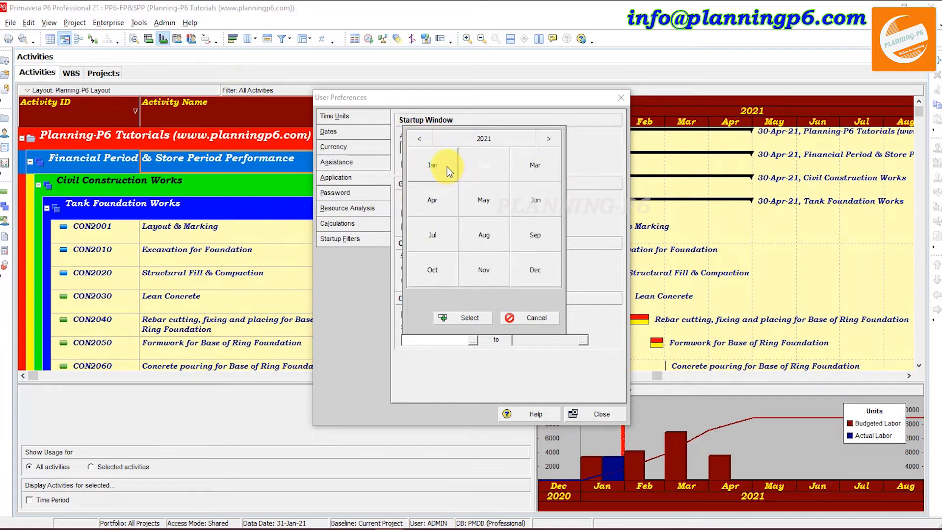
click(445, 166)
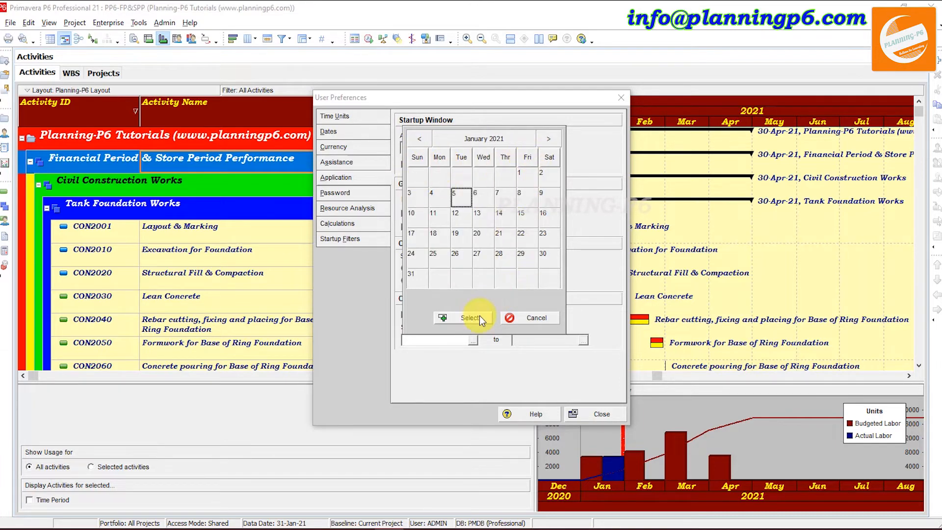
click(525, 179)
click(460, 319)
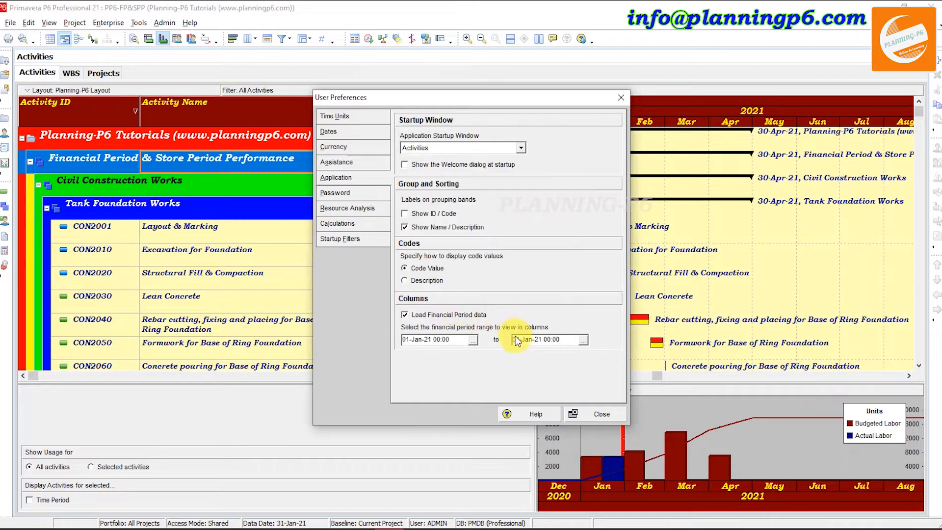
click(589, 416)
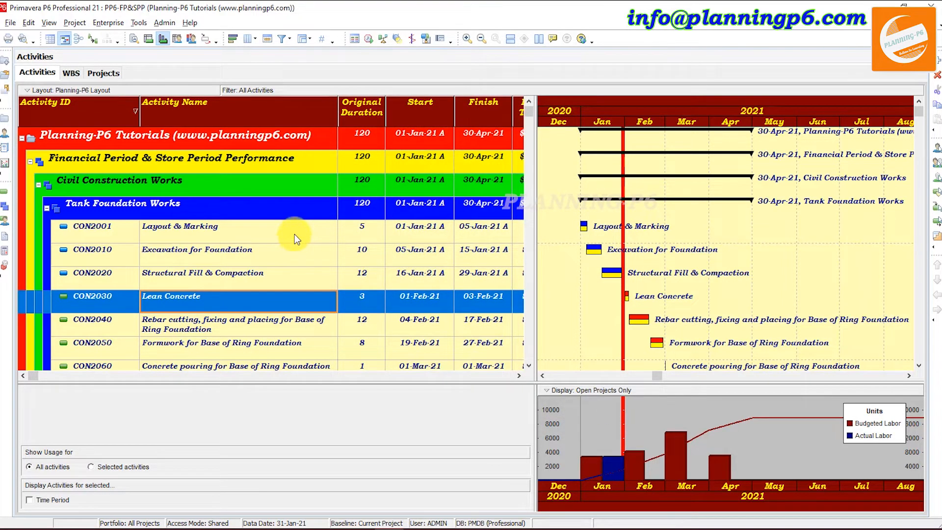
Add the P6-Default 2021-01-01 Actual Labor Units financial period value to the activity columns directly after Finish.
right_click(303, 211)
click(352, 398)
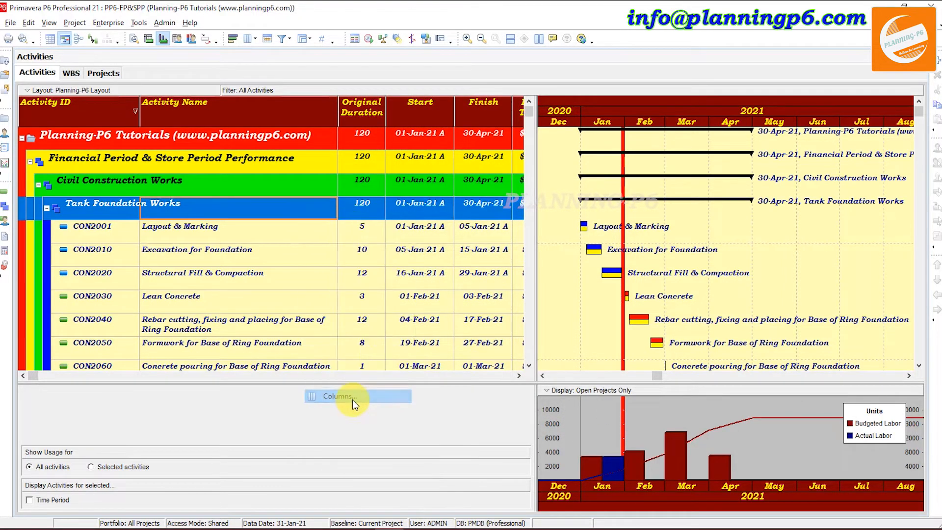
click(234, 307)
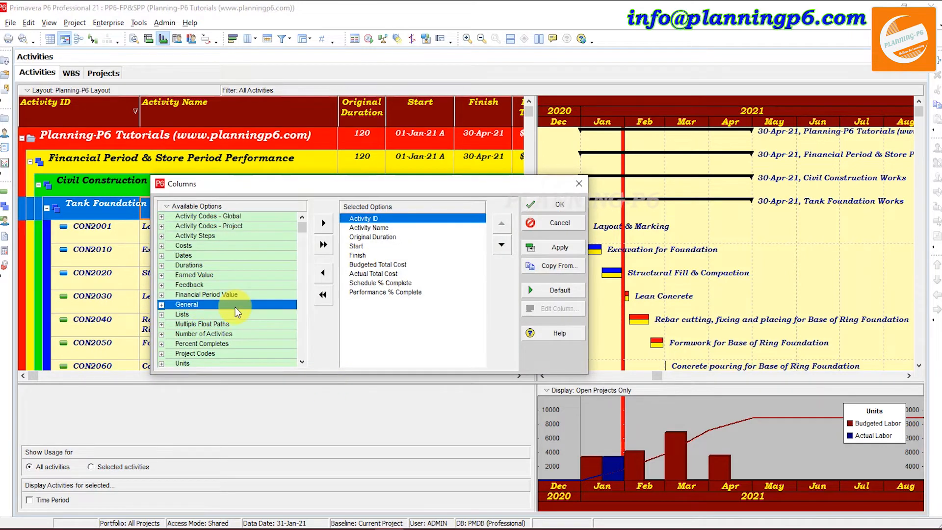
click(230, 294)
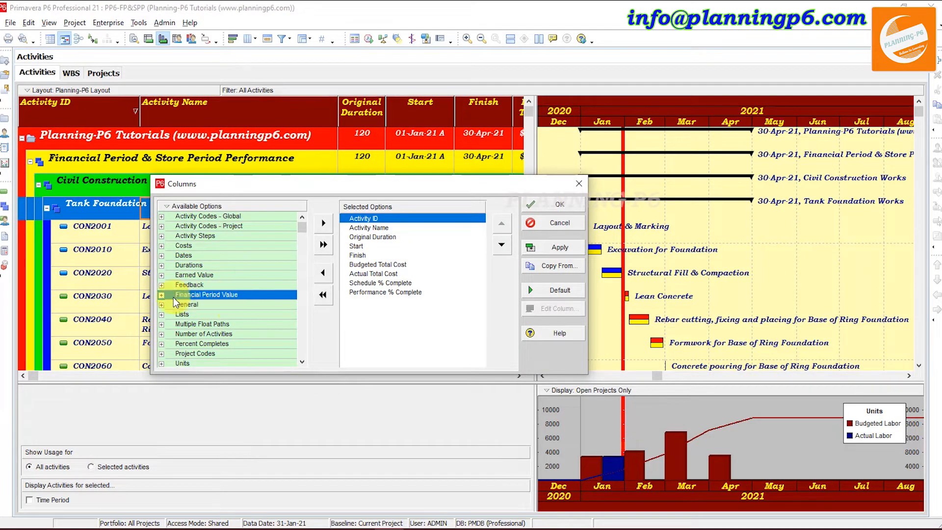
click(161, 295)
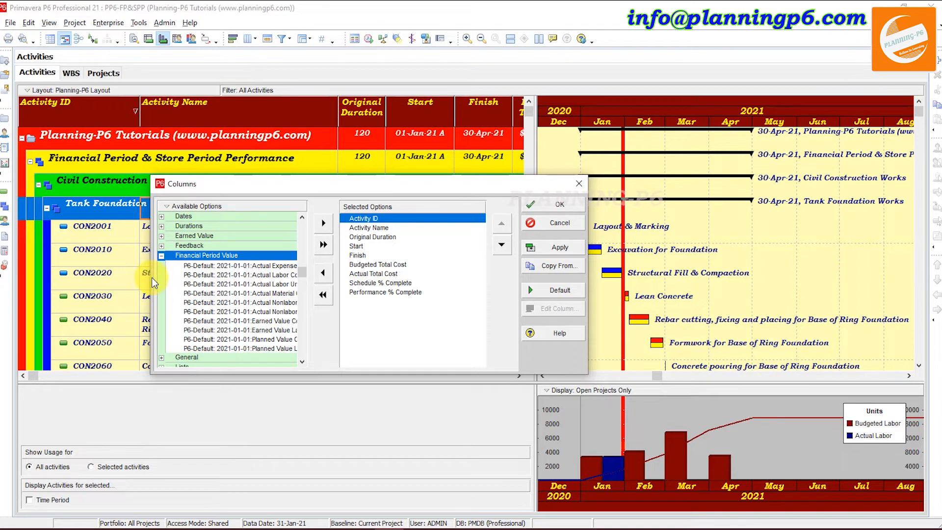
drag(431, 178, 478, 90)
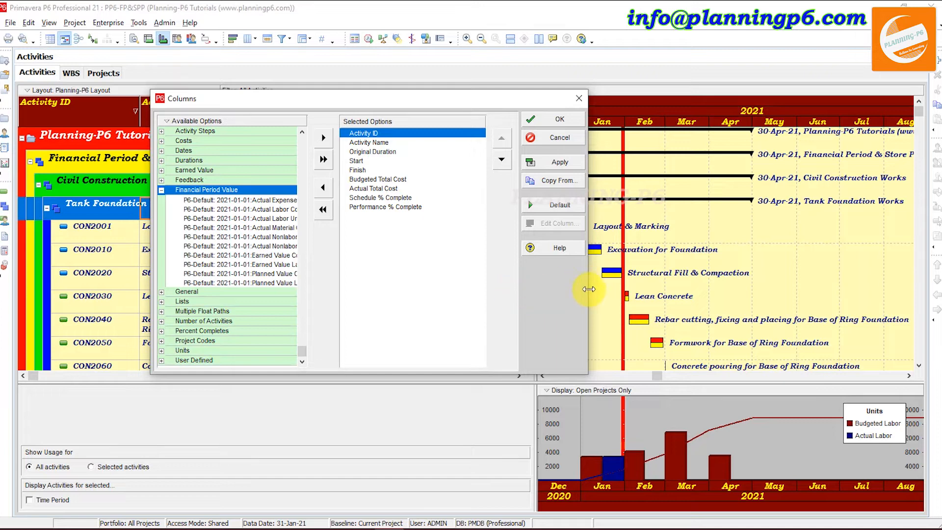
drag(589, 289, 808, 291)
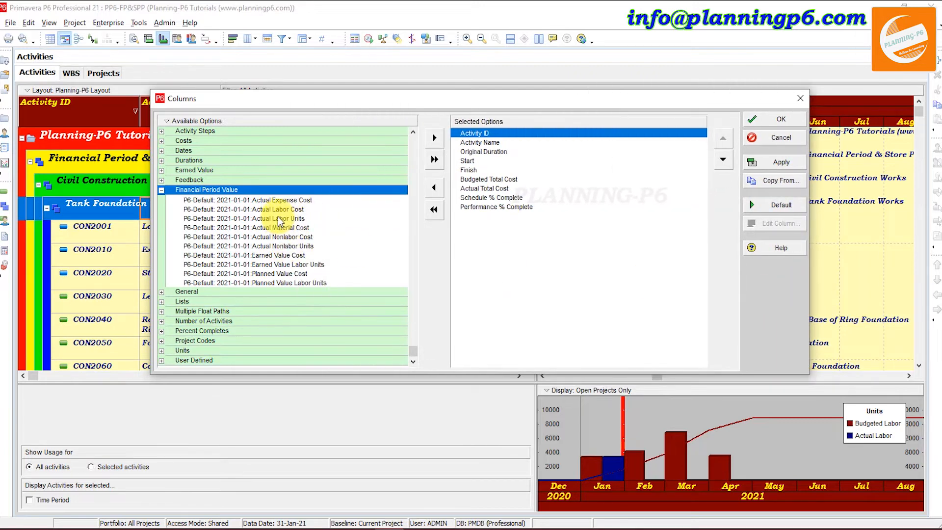
click(278, 218)
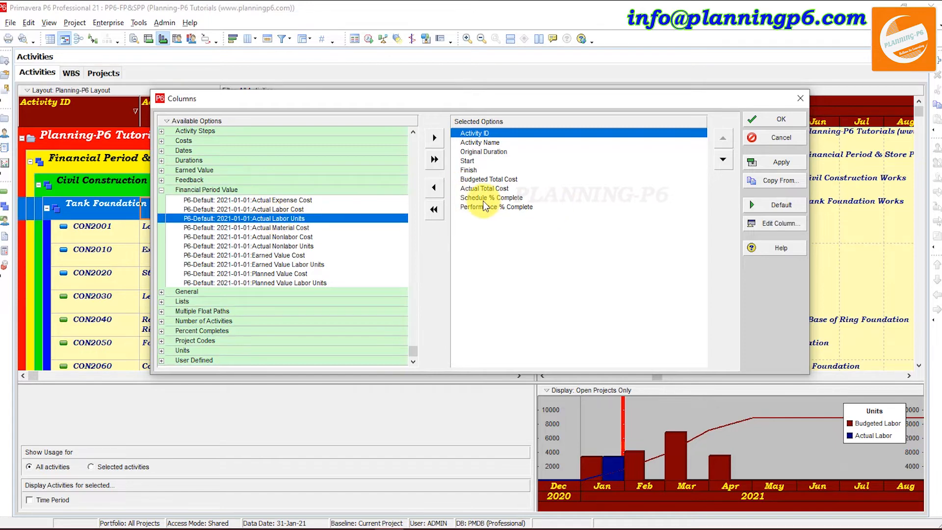
click(470, 170)
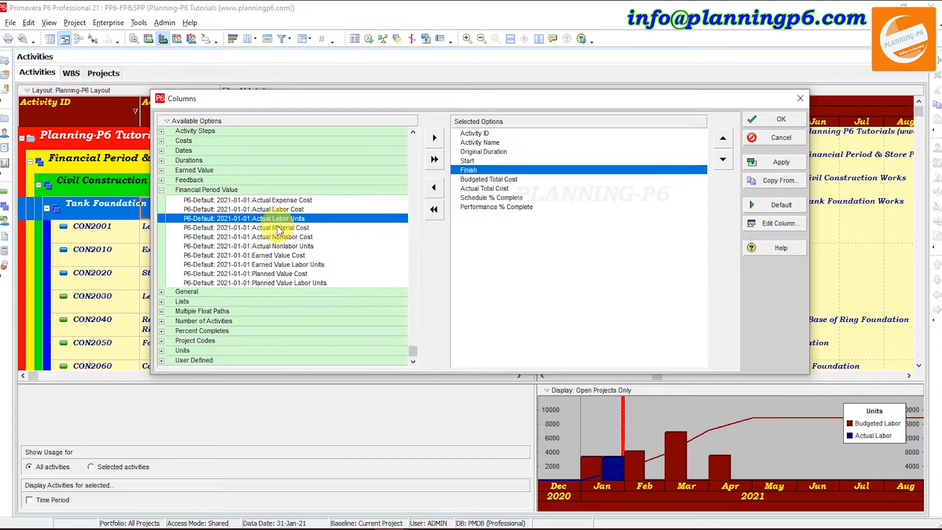
double_click(275, 218)
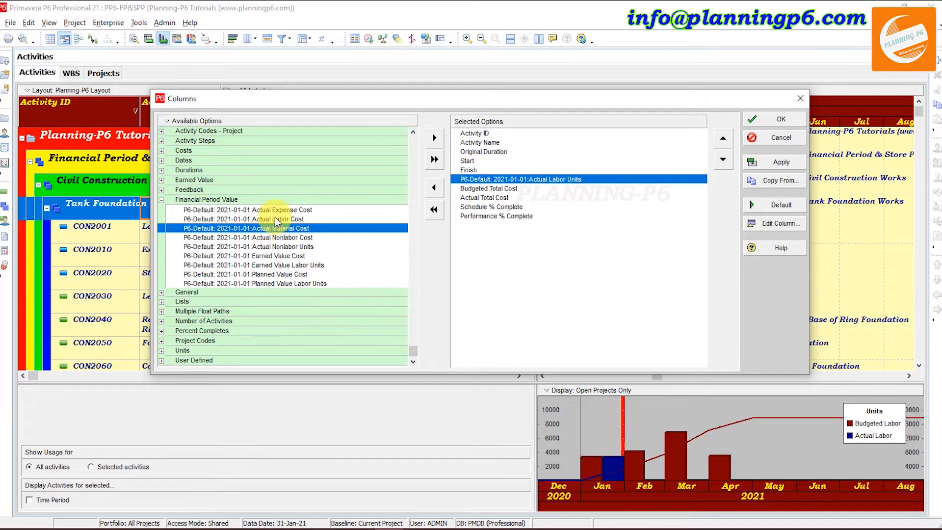
Add the P6-Default 2021-01-01 Earned Value Labor Units column after Actual Labor Units and apply the column selection.
click(294, 238)
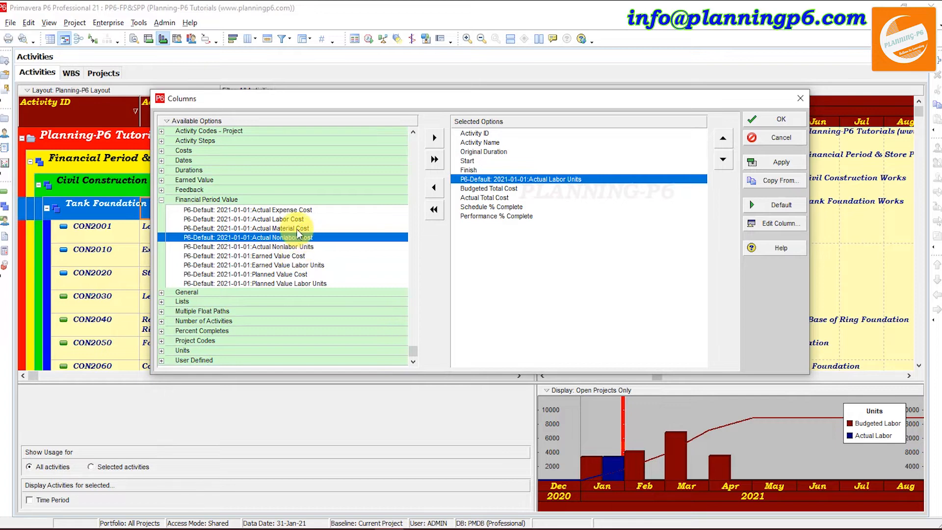
click(297, 229)
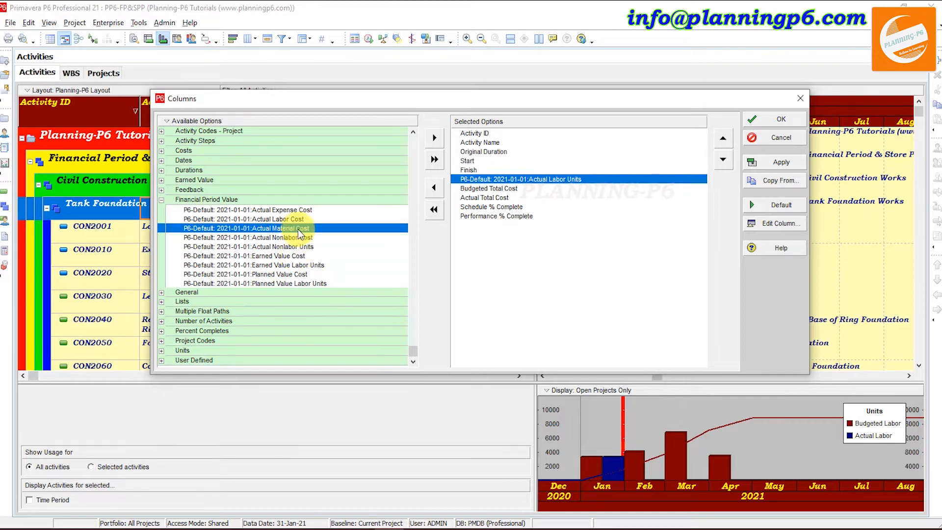
click(289, 257)
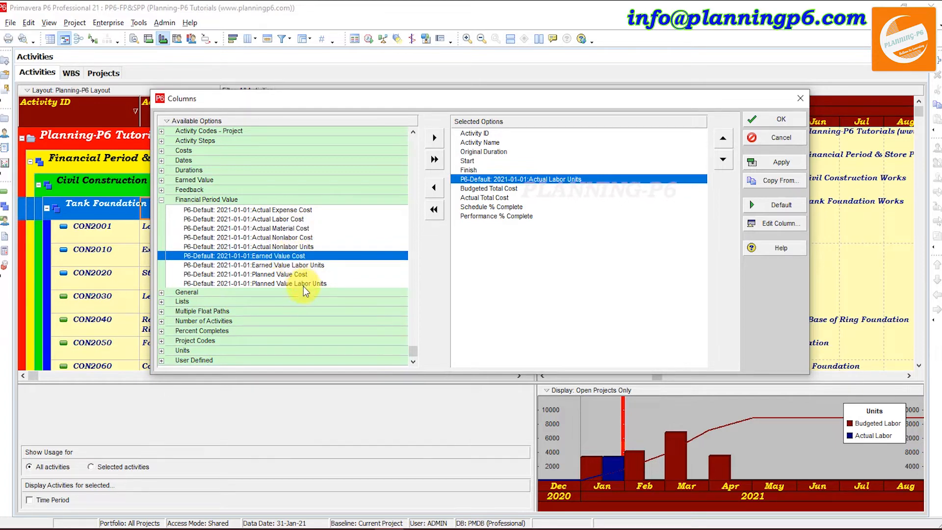
click(309, 266)
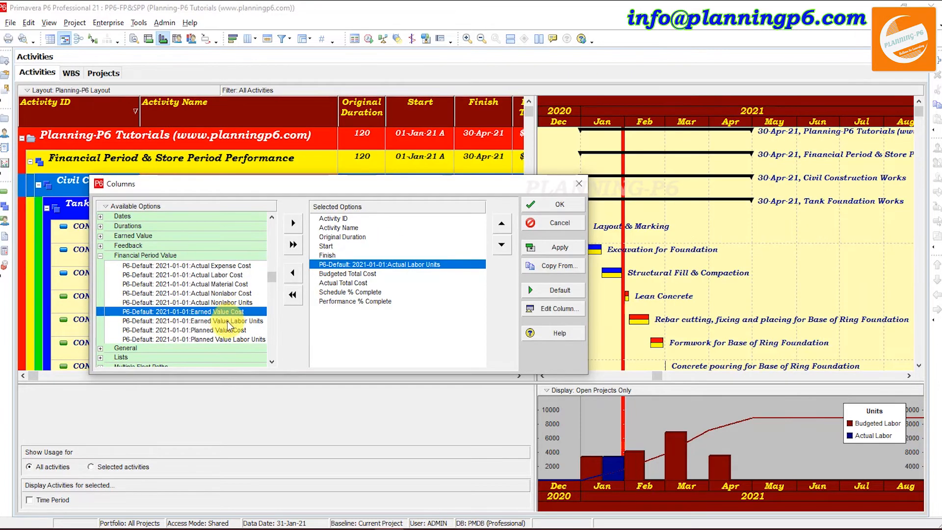
click(223, 321)
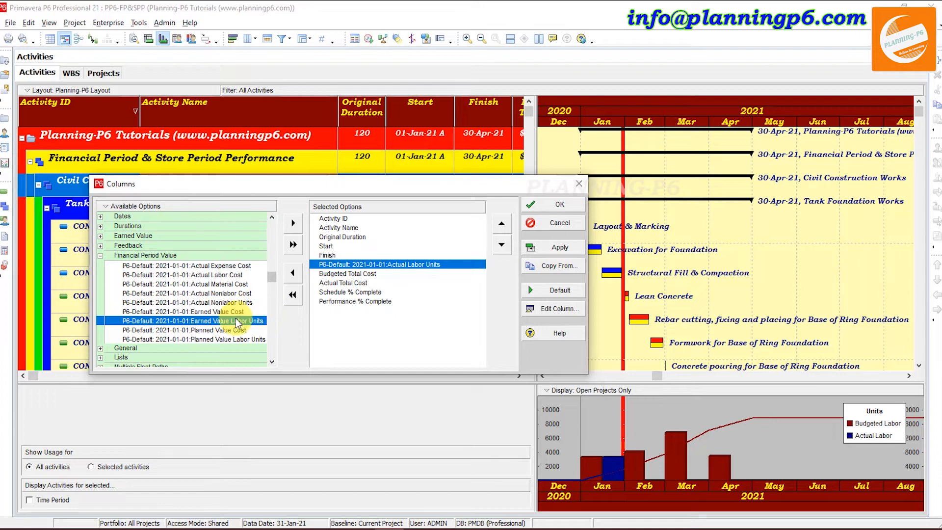
double_click(233, 321)
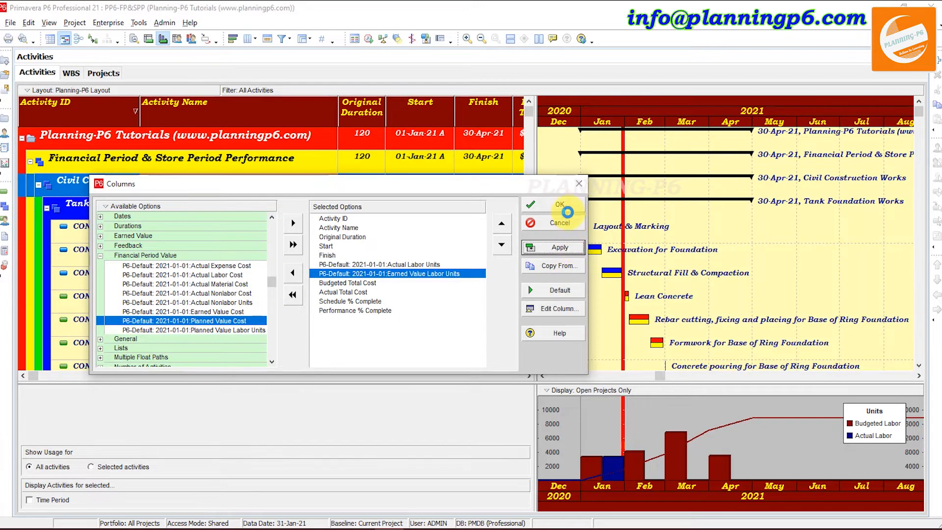
click(560, 205)
Narrow the Actual Labor Units and Earned Value Labor Units period columns while the activity table is widened to view them.
drag(534, 235, 733, 234)
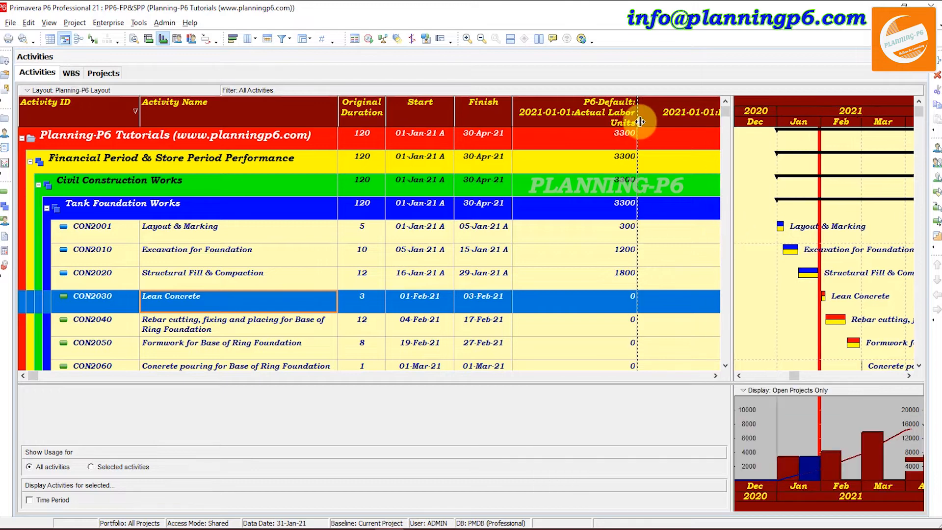
drag(637, 126, 610, 125)
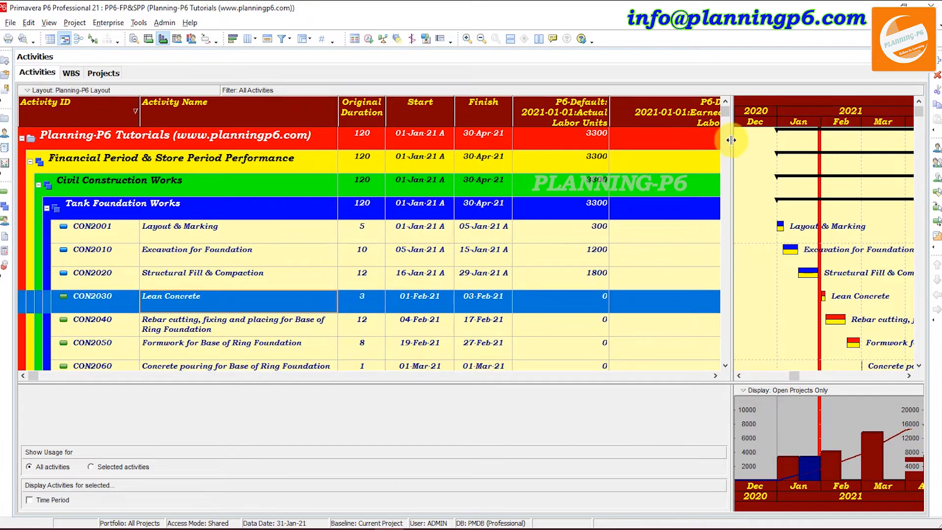
drag(731, 139, 695, 114)
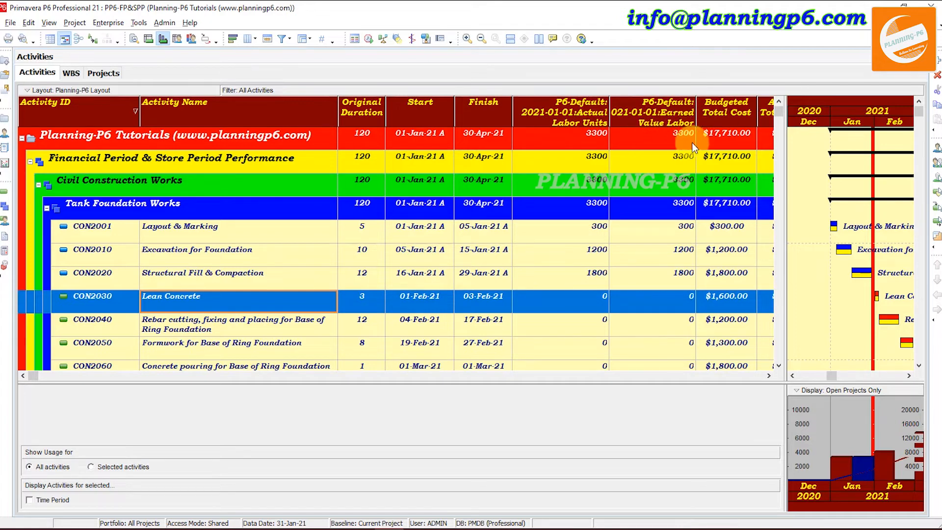
drag(785, 174, 548, 175)
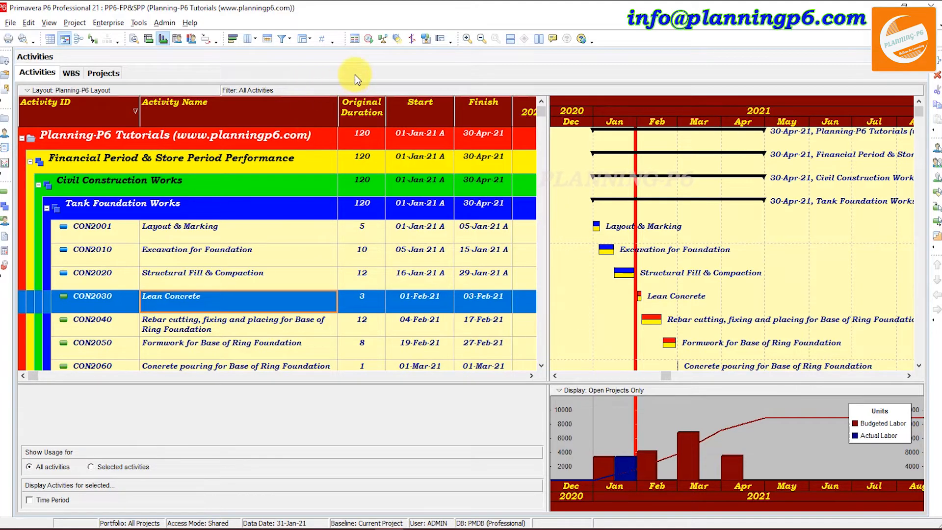
Schedule the open project with the data date set to 28-Feb-21, and run the scheduling again.
click(368, 39)
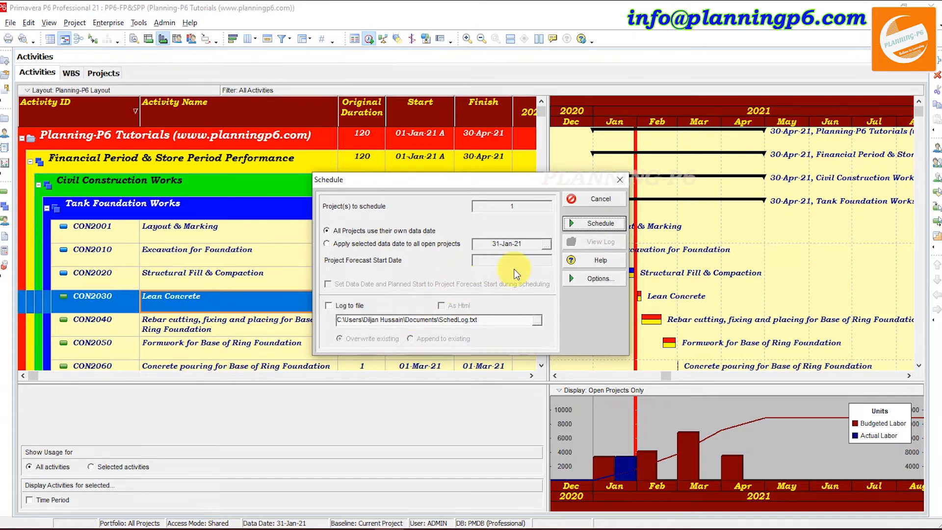
click(417, 243)
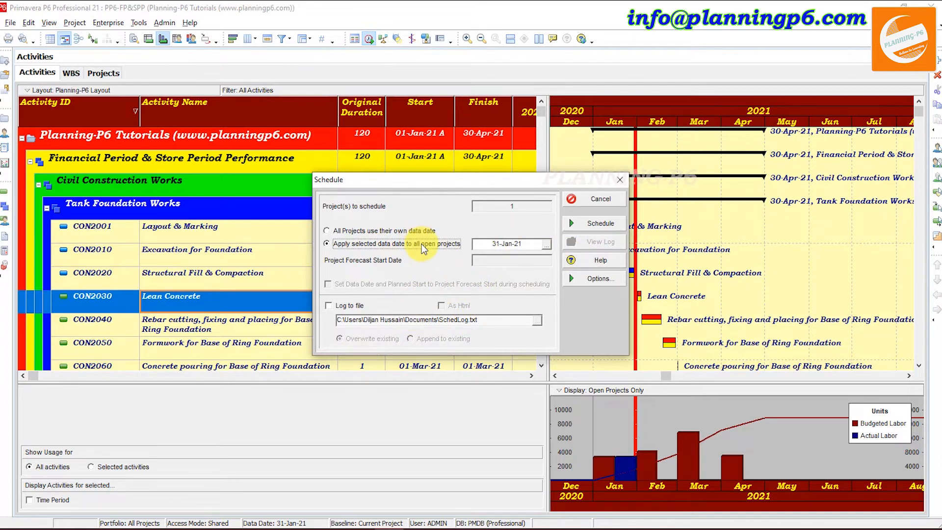
click(546, 244)
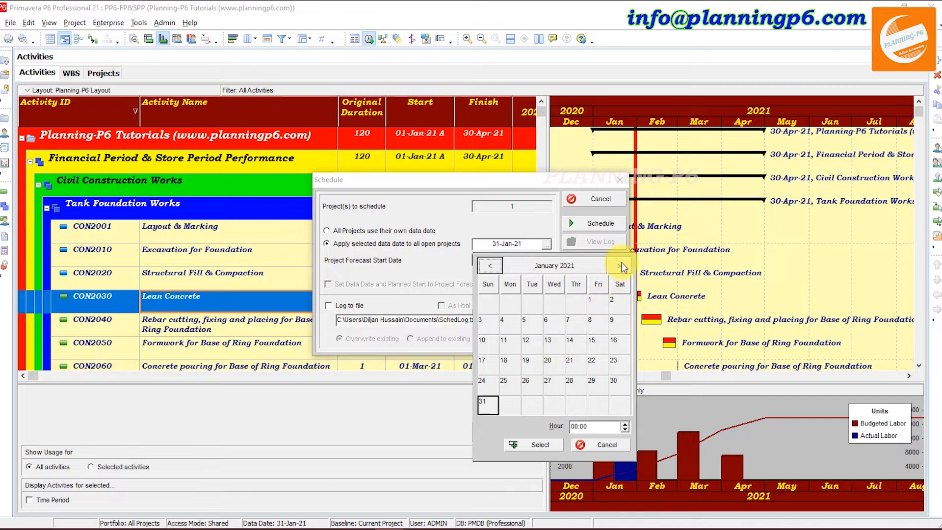
click(620, 265)
click(544, 447)
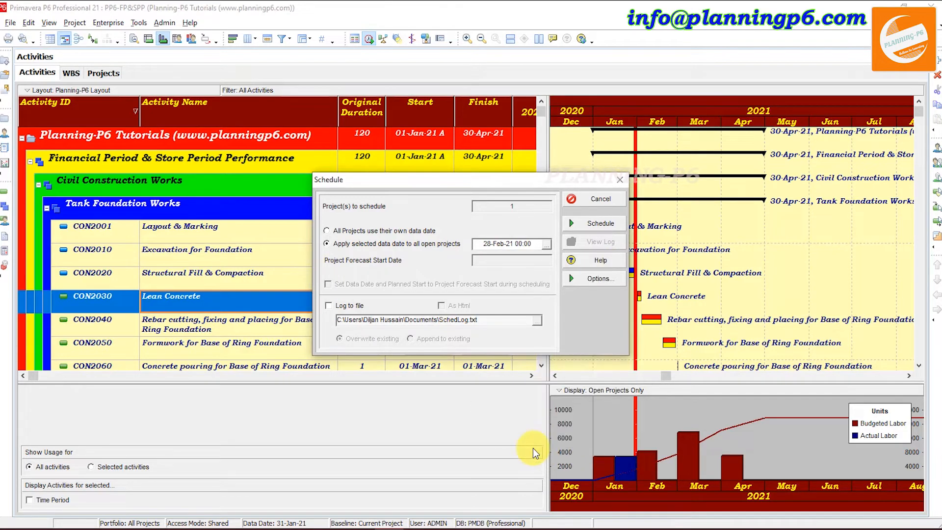
click(606, 225)
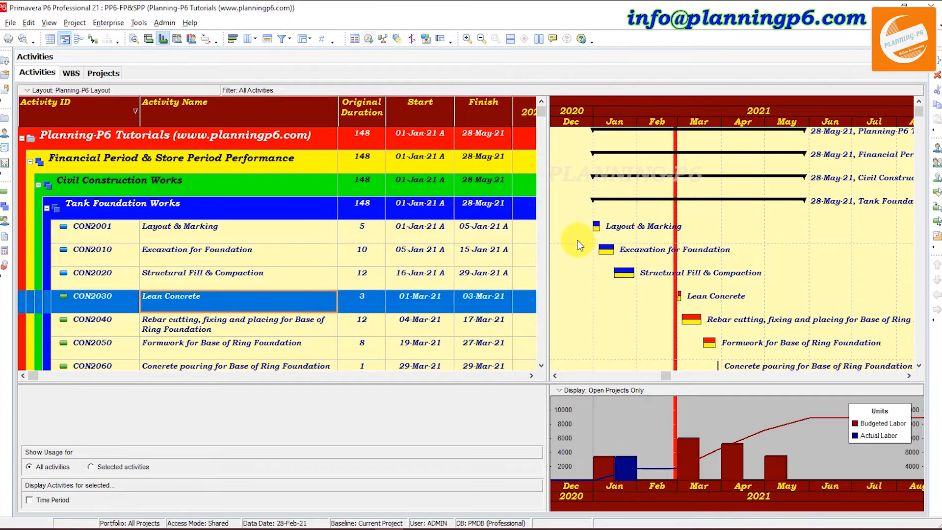
key(F9)
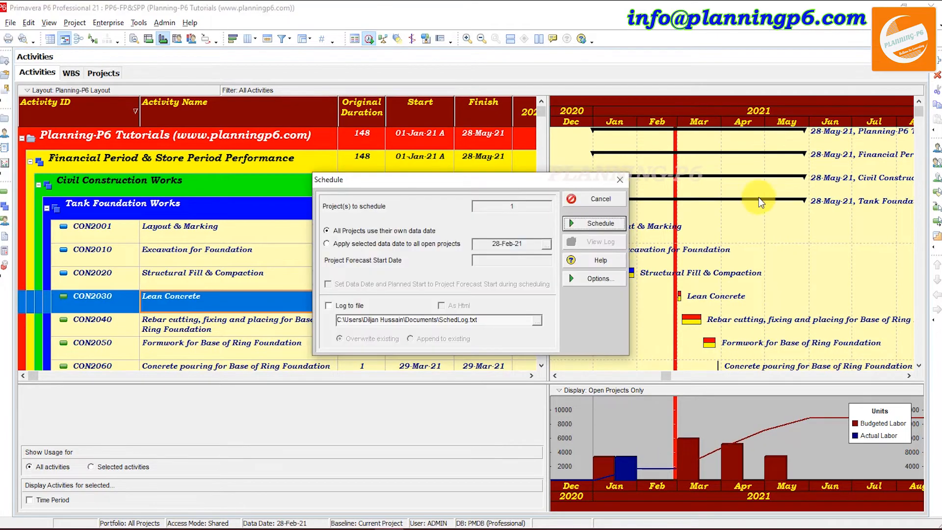
click(601, 222)
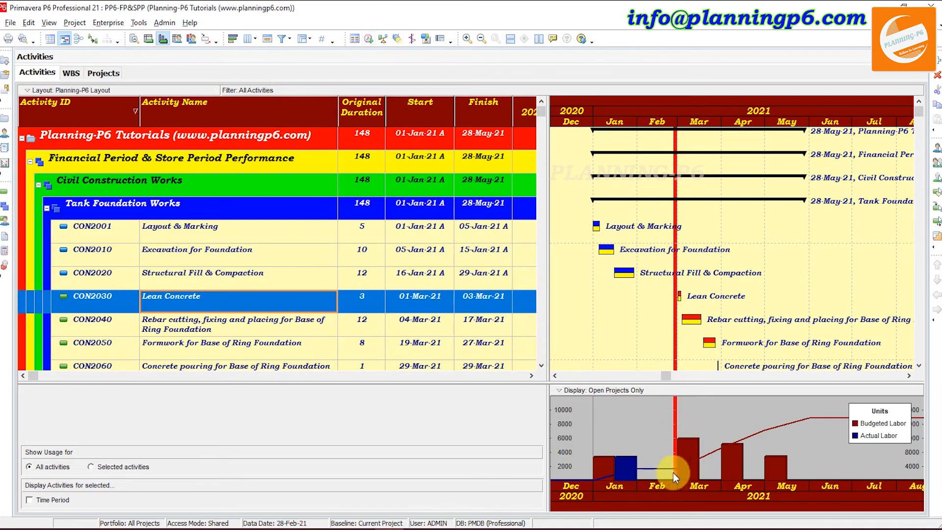
Set the activity usage profile to display actual and earned value using financial period data.
right_click(659, 429)
click(695, 451)
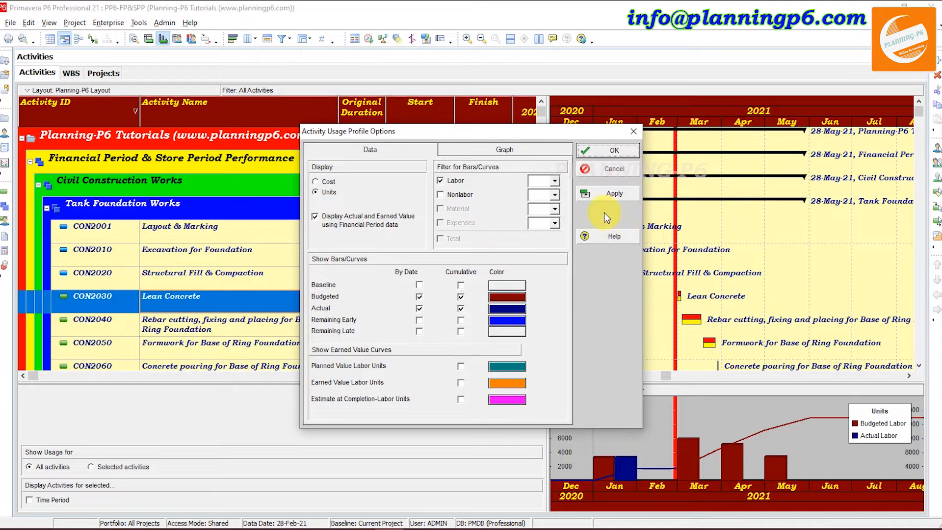
click(615, 192)
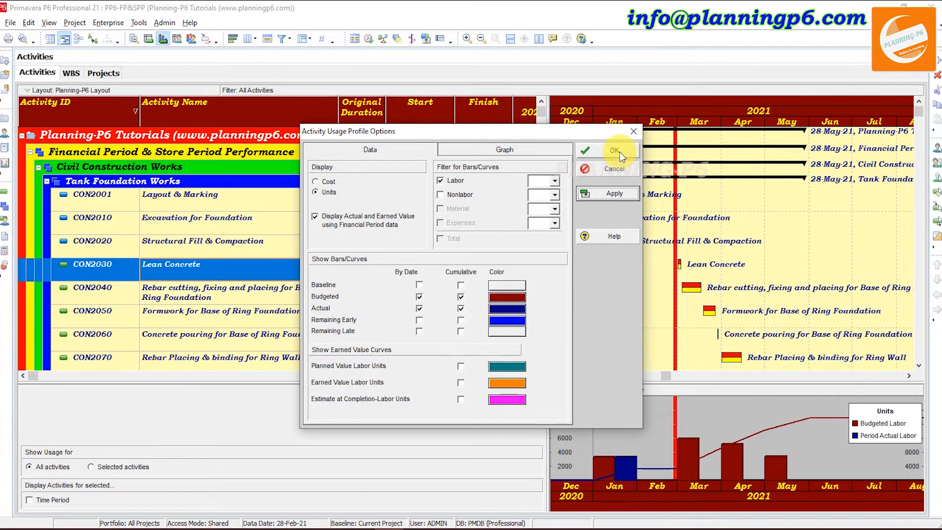
click(619, 152)
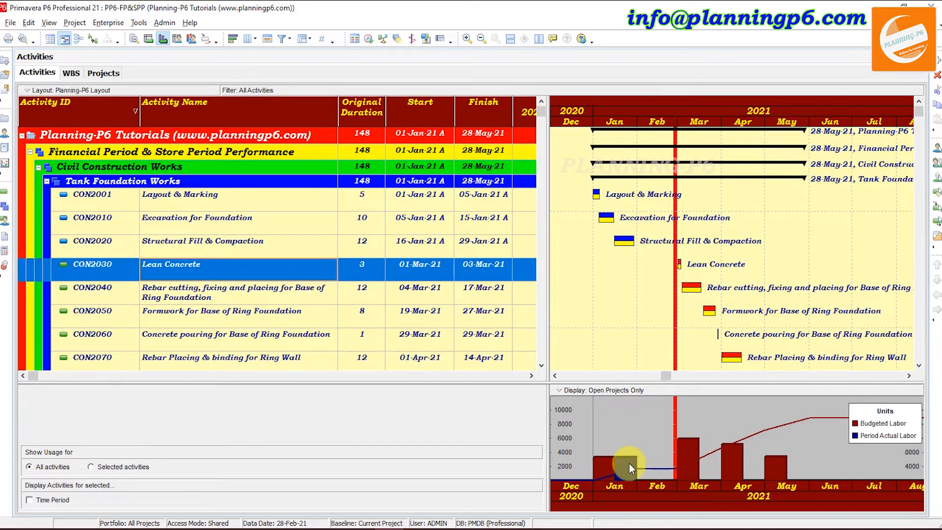
Reschedule the open project with the data date set back to 31-Jan-21.
drag(548, 166, 595, 176)
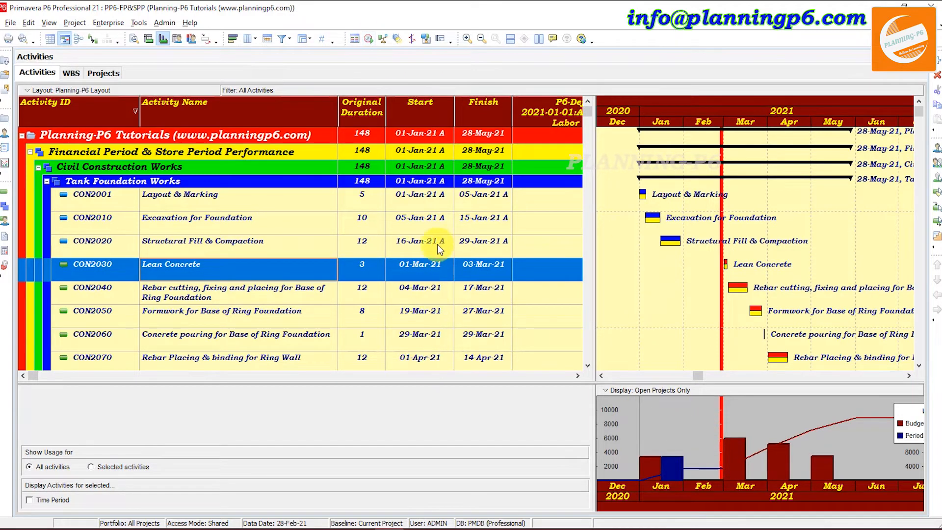
click(369, 40)
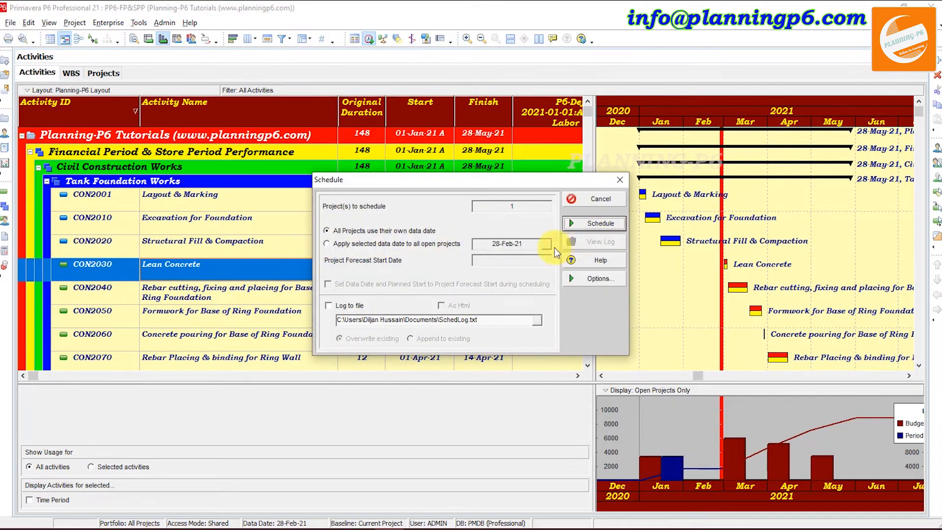
click(362, 244)
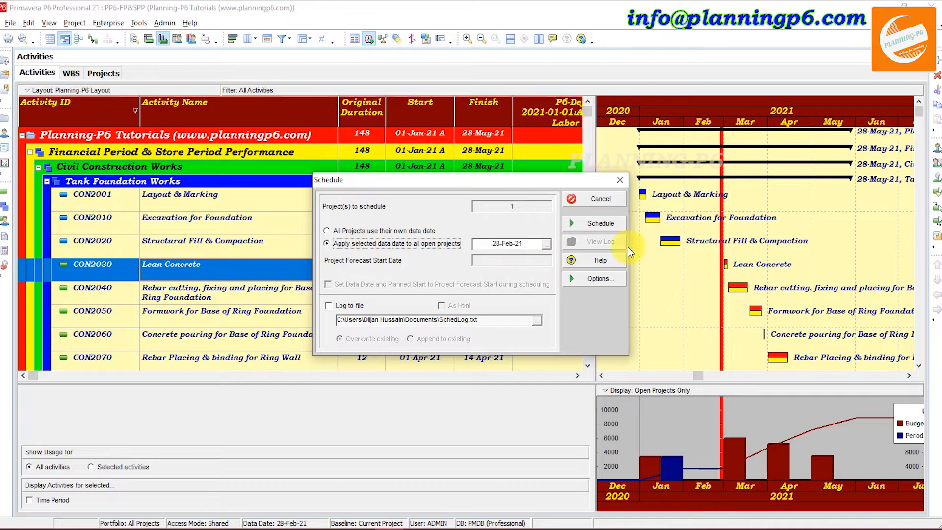
click(547, 244)
click(490, 266)
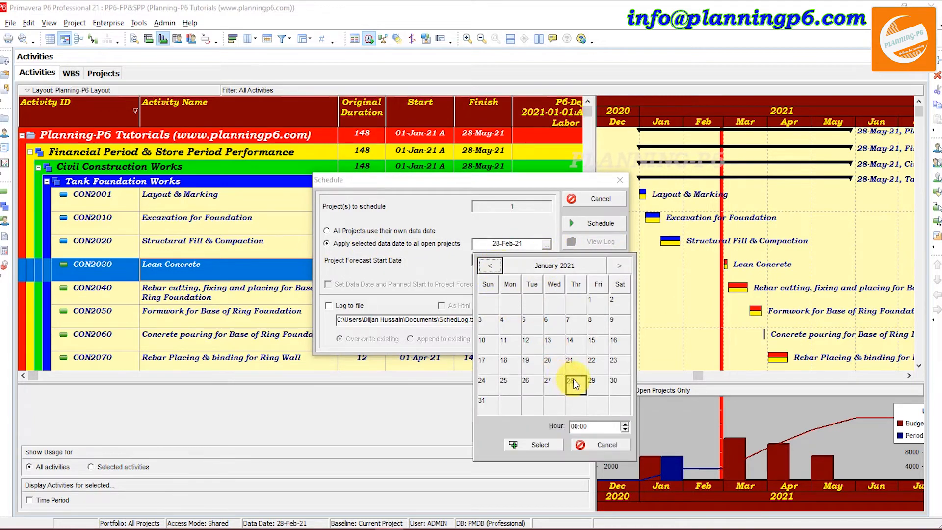
click(481, 400)
click(533, 445)
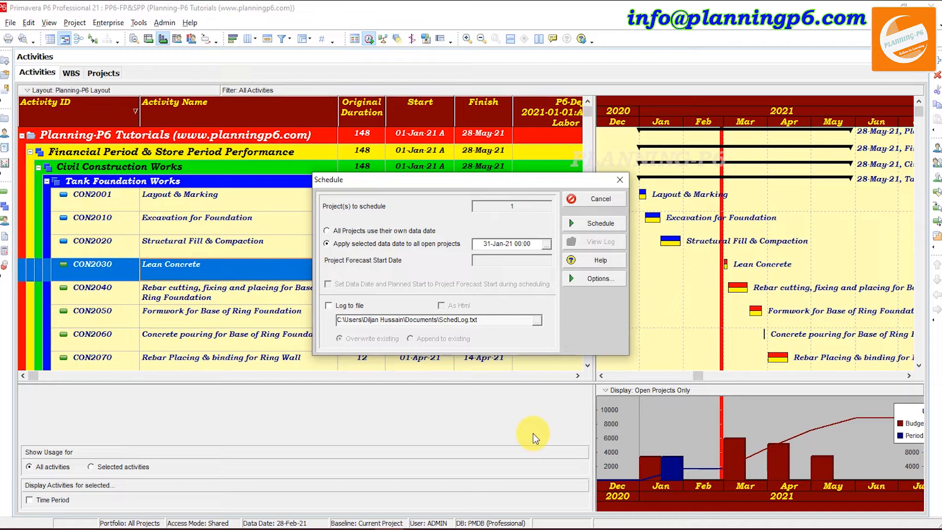
click(598, 223)
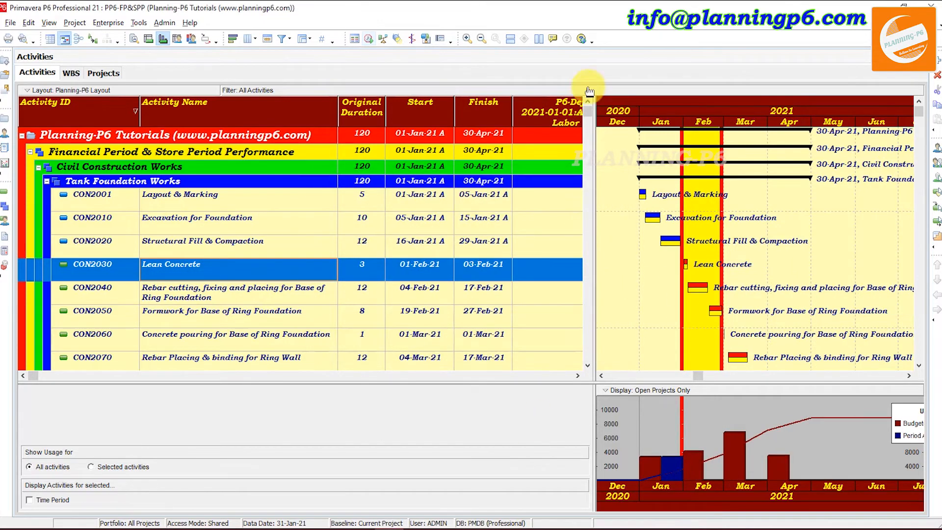
Turn off the progress spotlight and mark activities CON2030, CON2040 and CON2050 as started and finished on their scheduled dates.
click(397, 37)
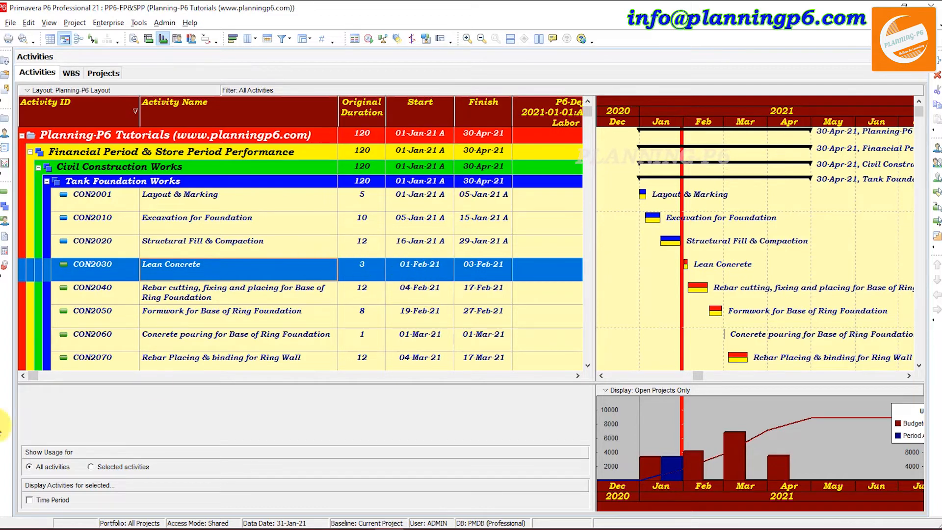
click(135, 39)
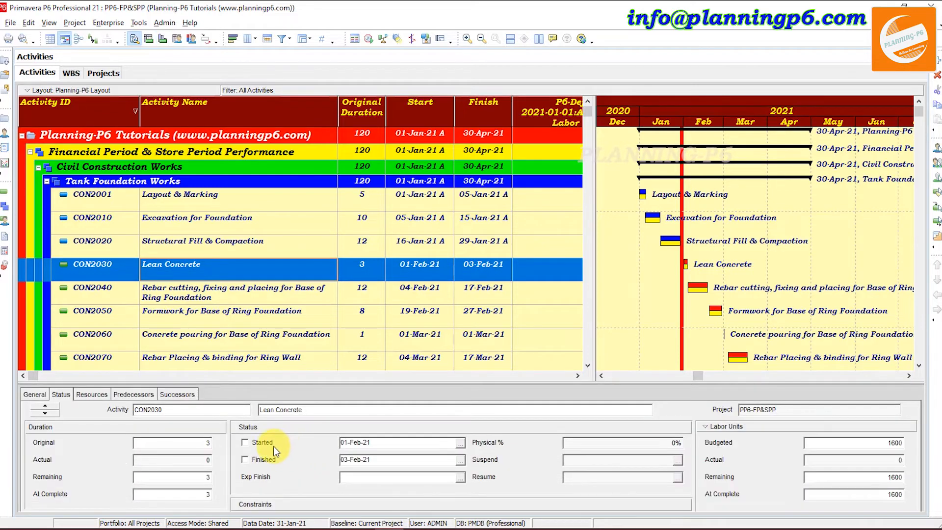
click(265, 444)
click(263, 459)
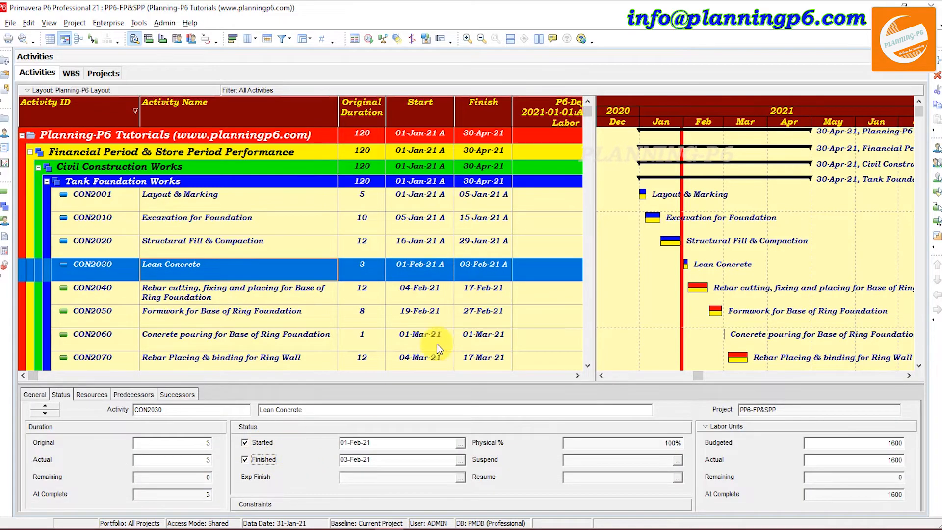
click(456, 293)
click(248, 442)
click(256, 460)
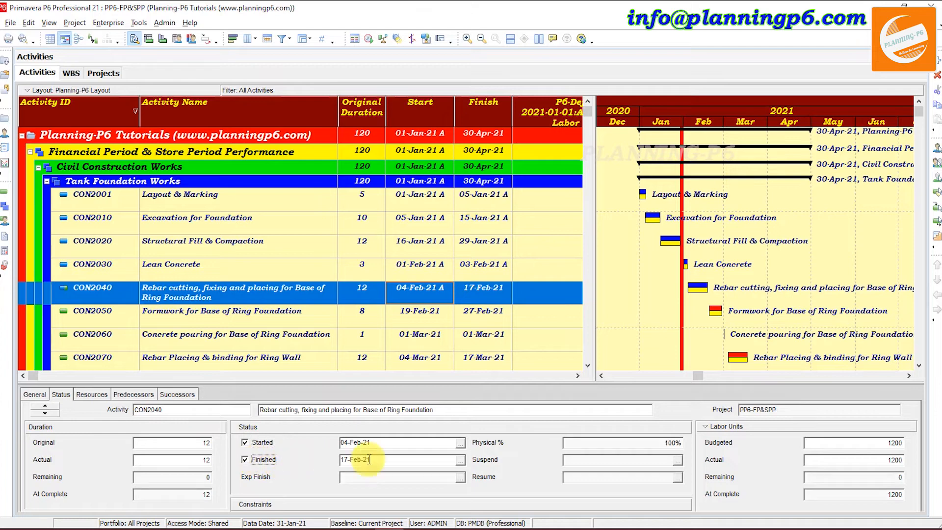
click(433, 320)
click(251, 444)
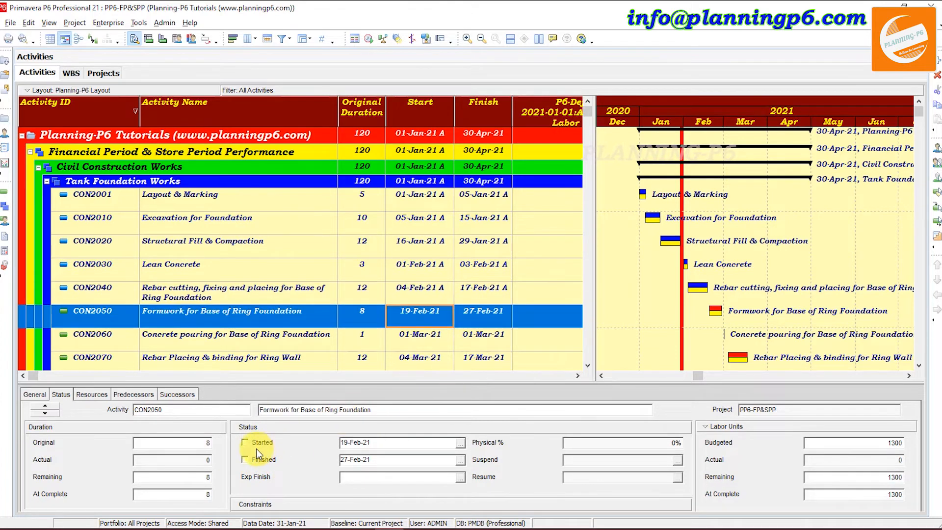
click(261, 459)
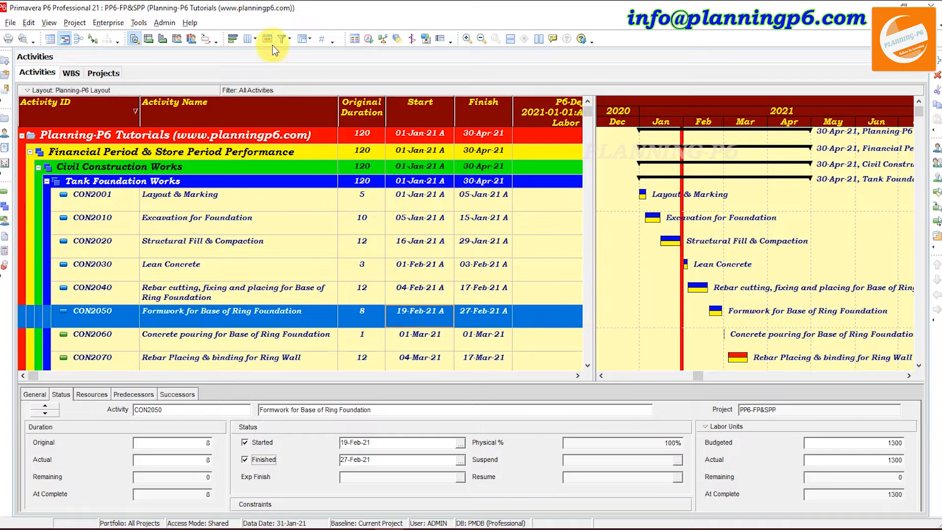
Schedule all open projects with the data date set to 28-Feb-21 after the February progress update.
click(367, 39)
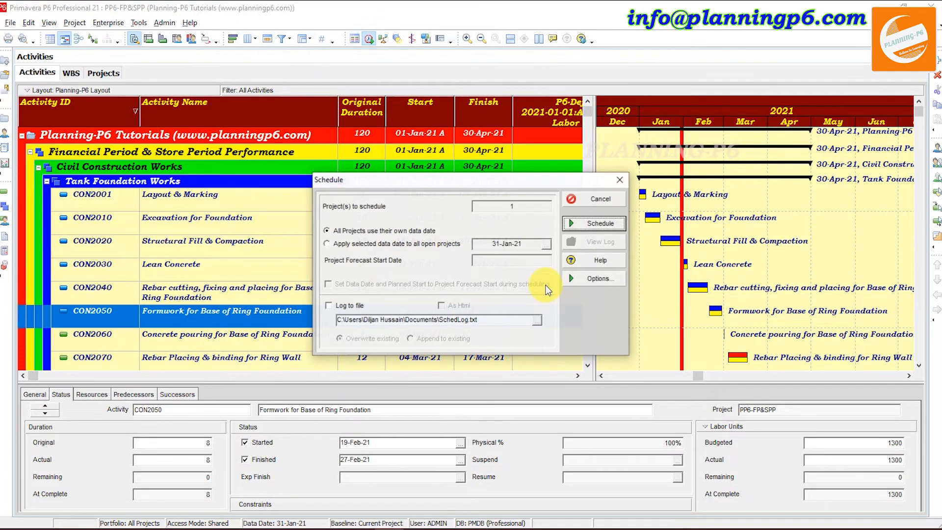
click(358, 243)
click(546, 245)
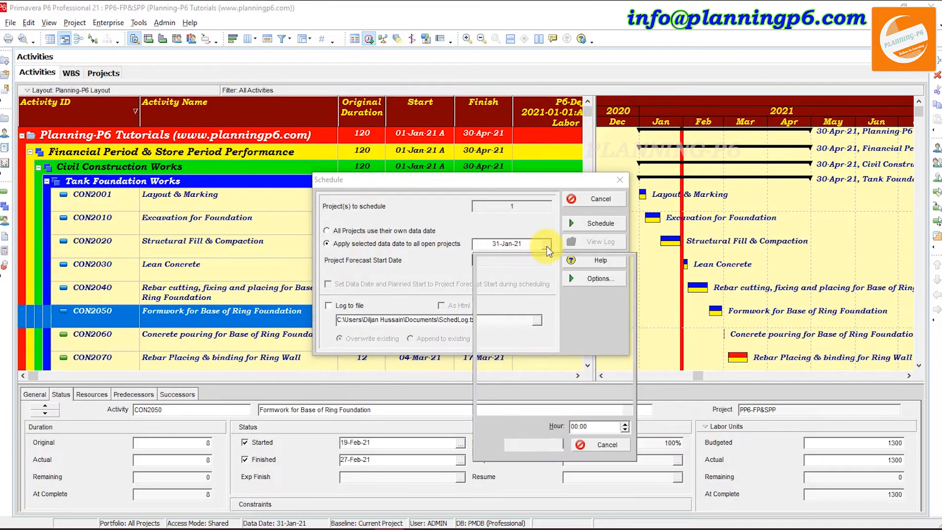
click(619, 266)
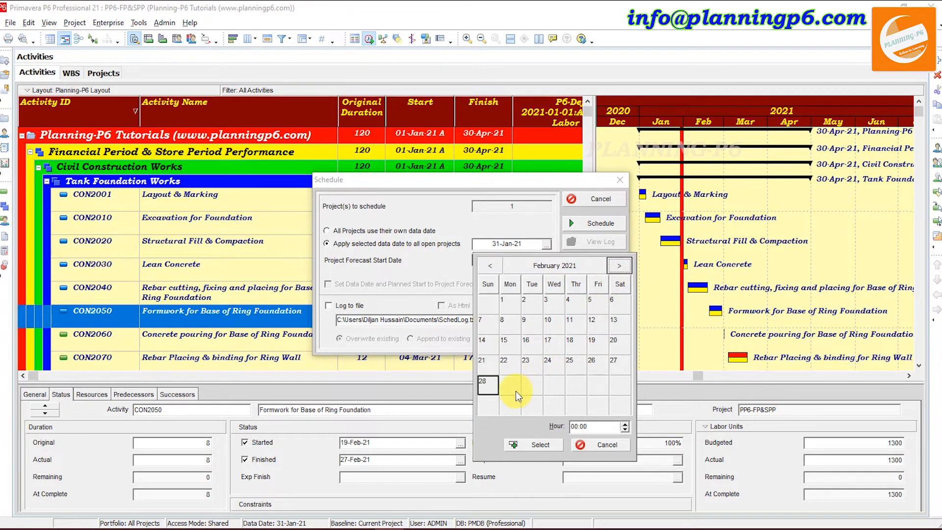
click(485, 382)
click(533, 444)
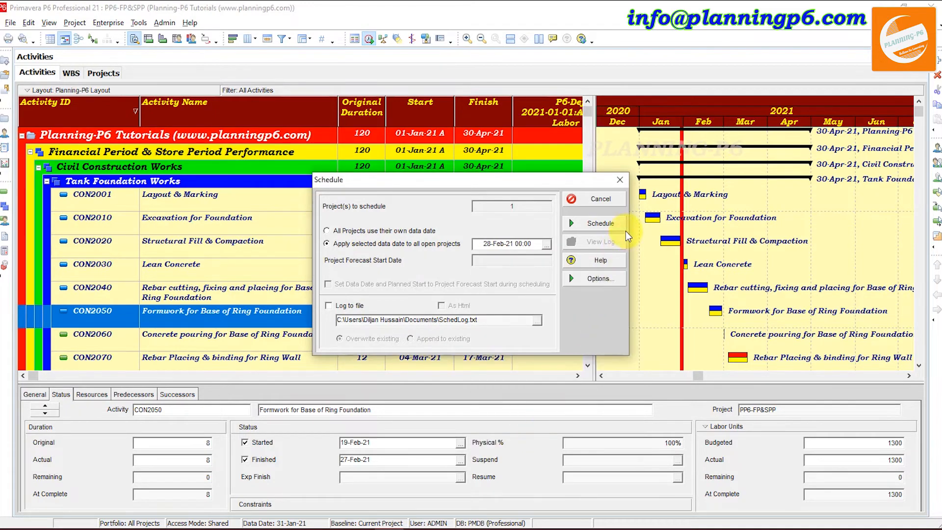
click(602, 223)
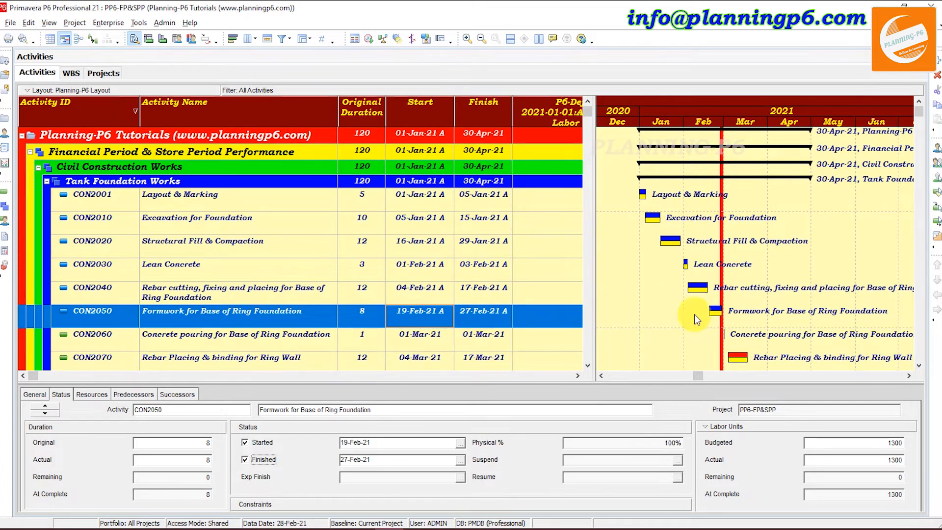
Display the activity usage profile and move its legend clear of the January to March bars.
click(163, 39)
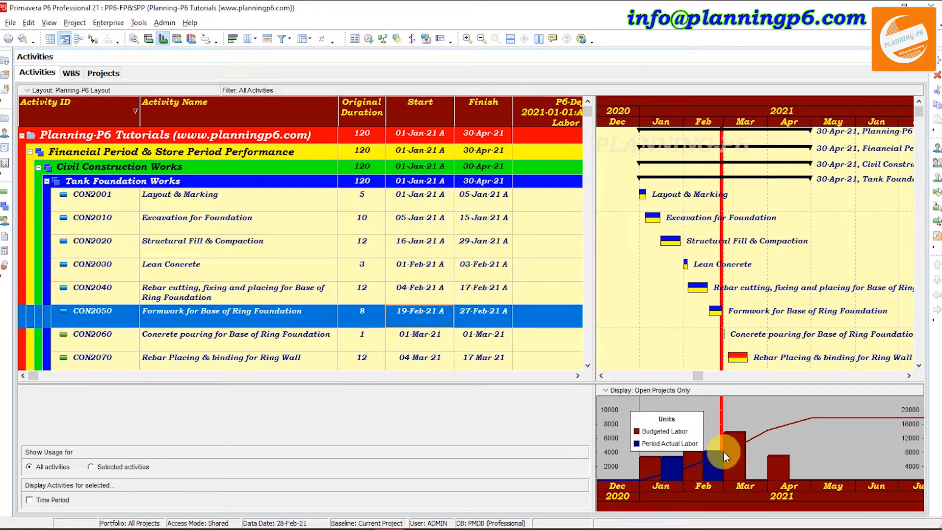
drag(685, 425, 910, 408)
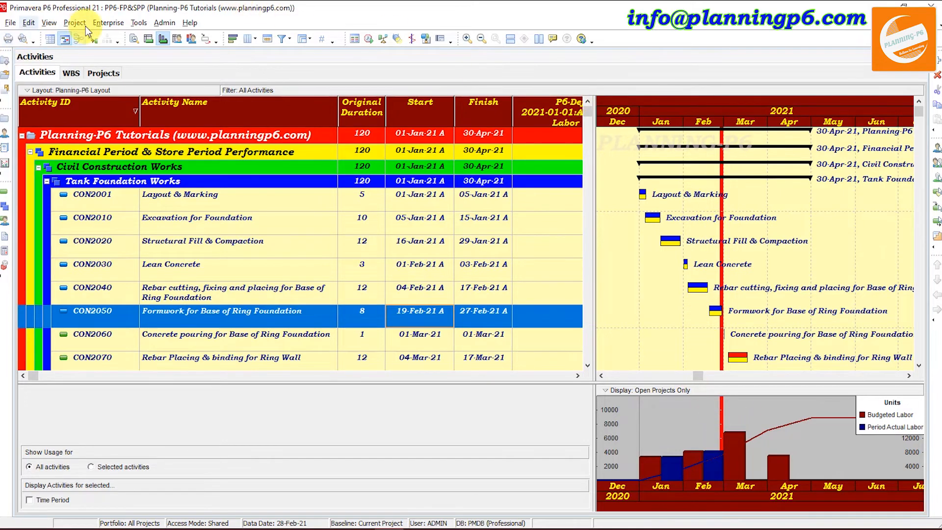
Store the project's period performance for the 2021-02-01 financial period.
click(139, 22)
click(163, 87)
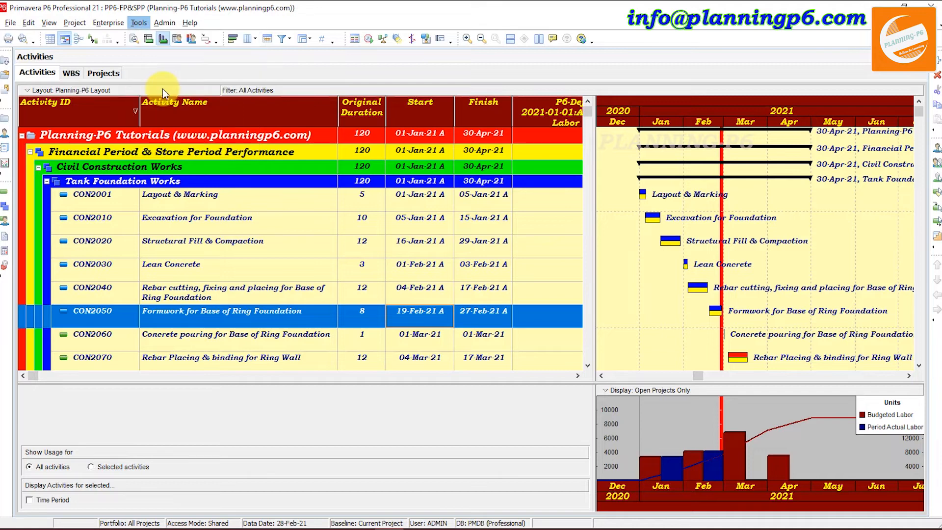
click(531, 221)
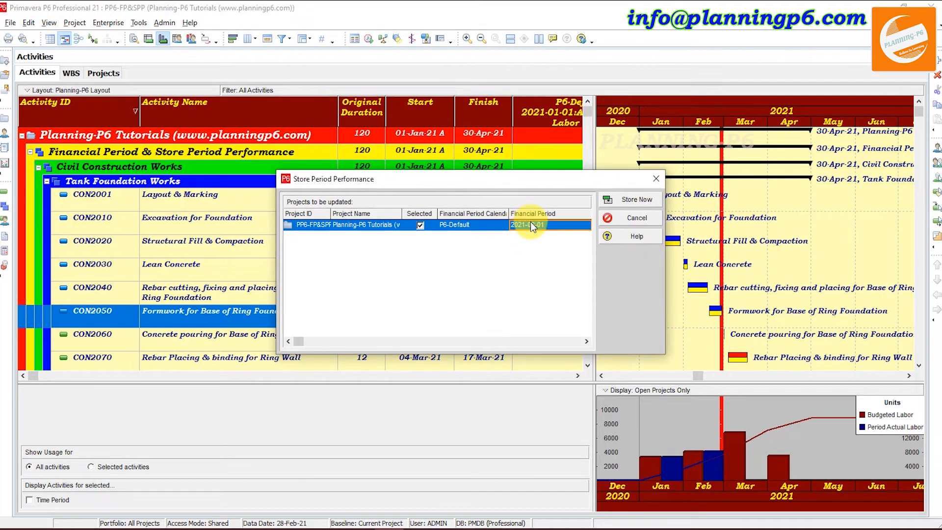
double_click(545, 223)
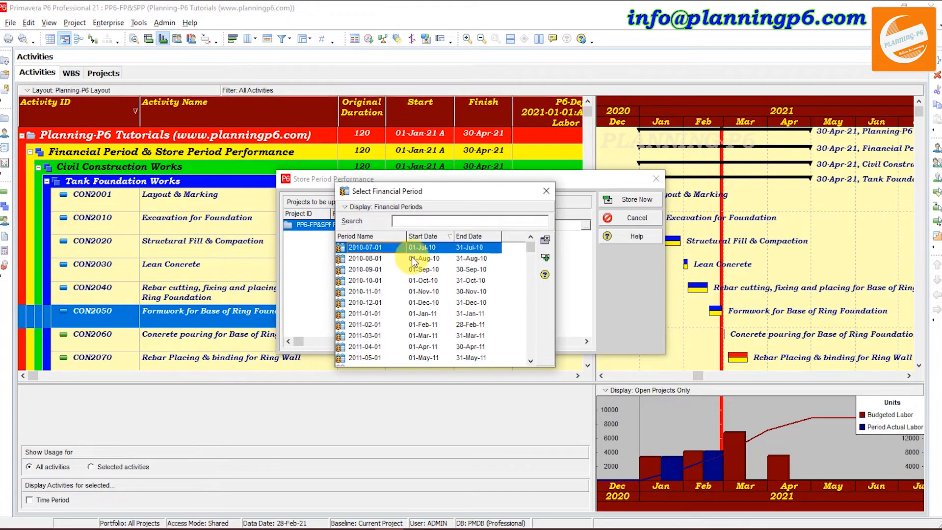
drag(529, 254, 499, 364)
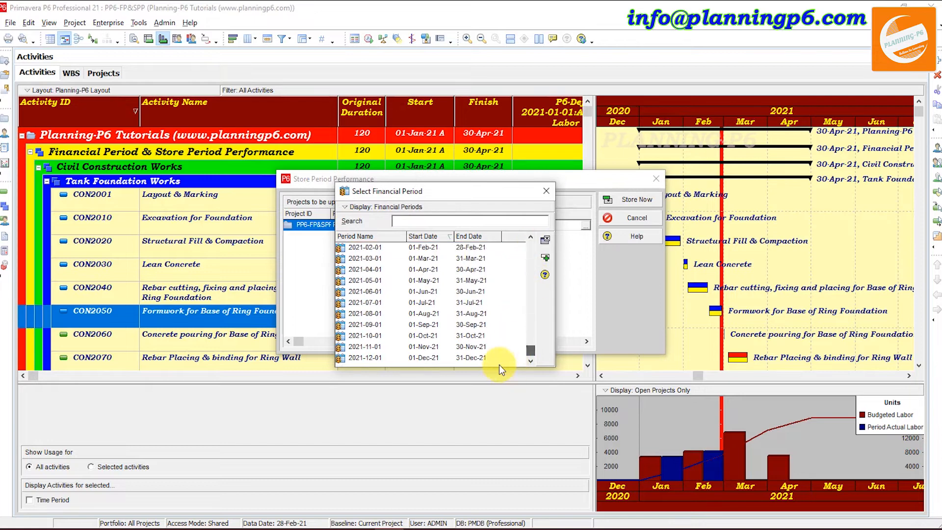
click(377, 259)
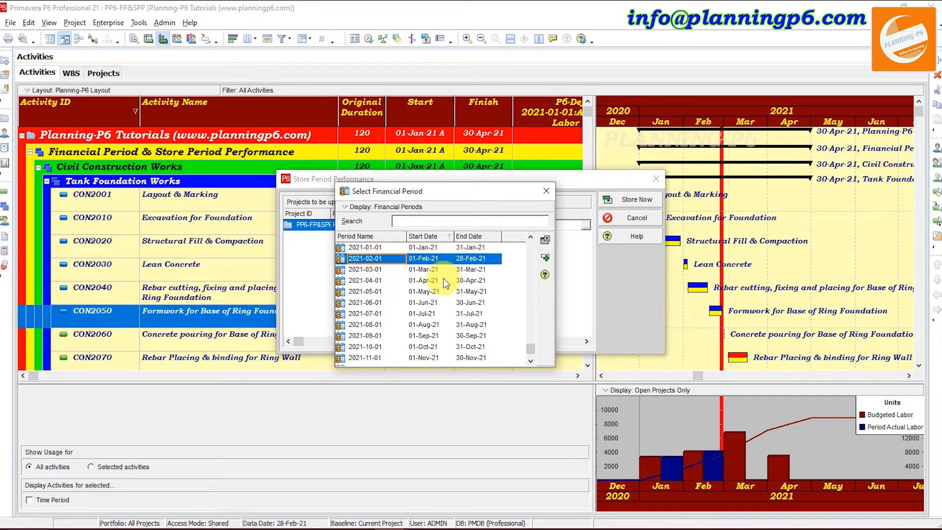
click(540, 259)
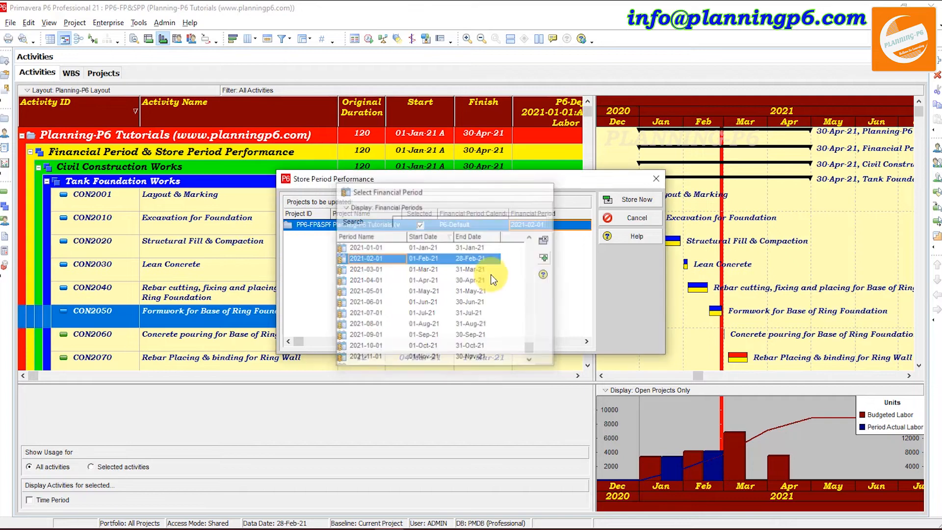
click(645, 201)
click(443, 289)
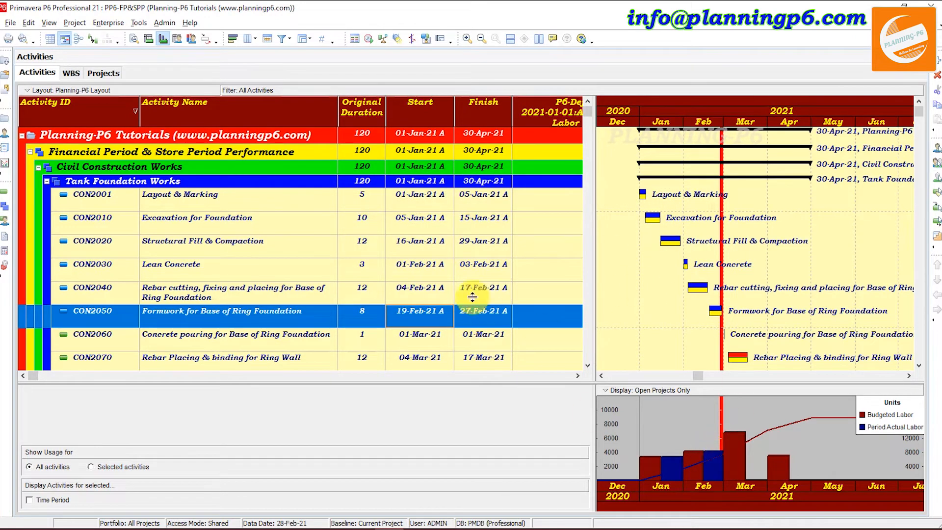
Mark activities CON2060, CON2070 and CON2080 as started and finished on their scheduled March dates.
click(427, 334)
scroll(420, 336, down, 2)
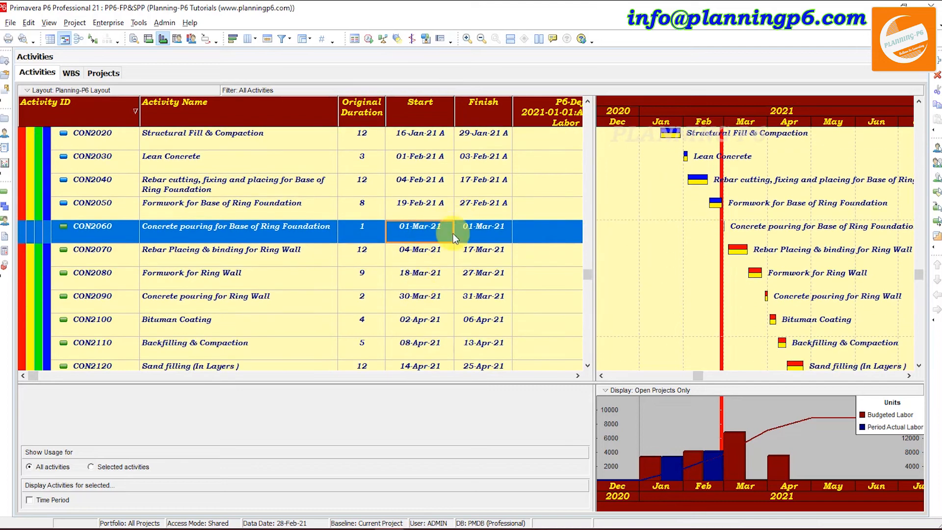
click(134, 39)
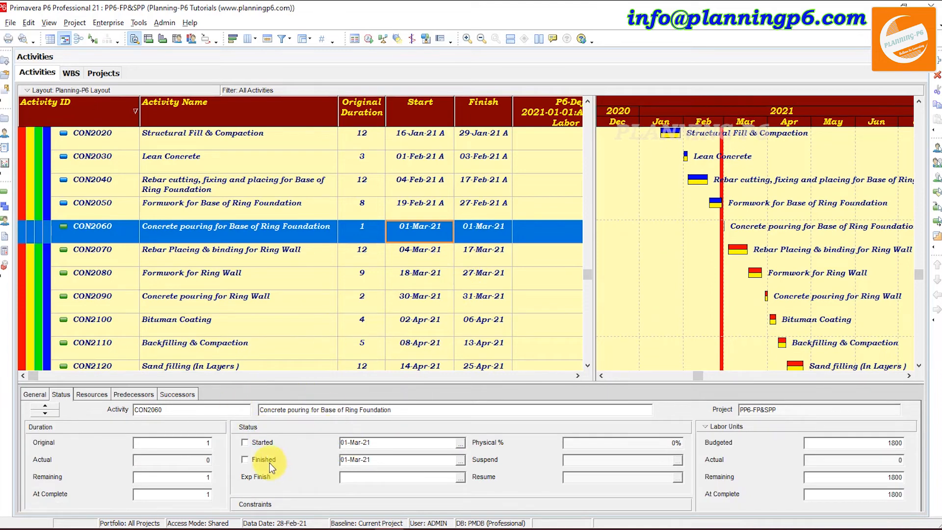
click(260, 442)
click(258, 460)
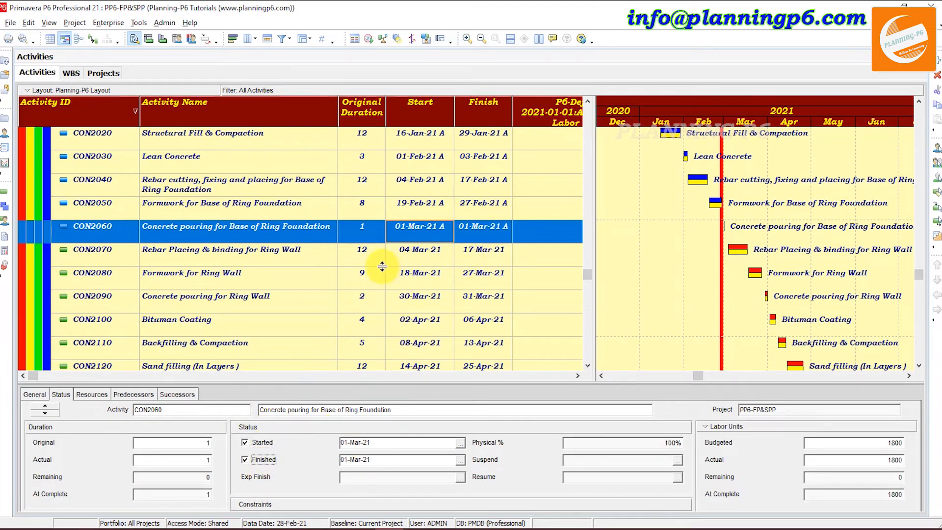
click(414, 256)
click(264, 458)
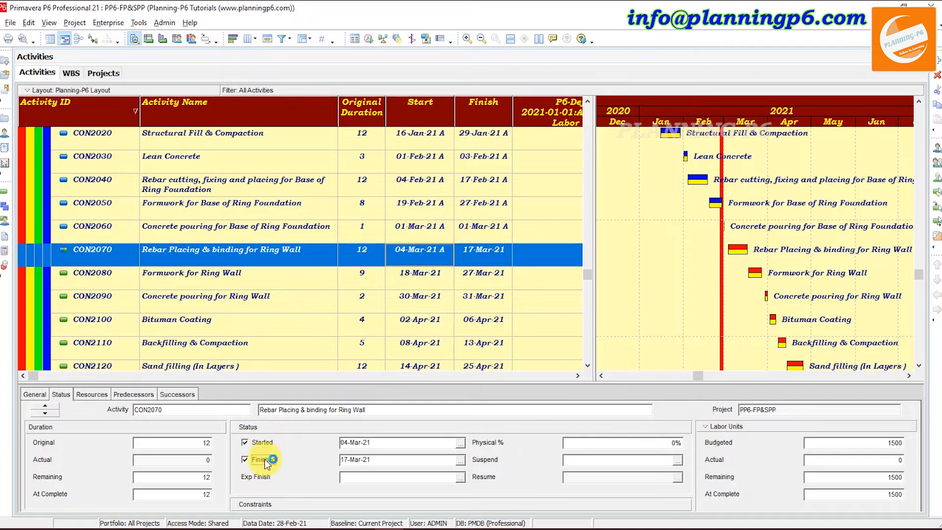
click(442, 277)
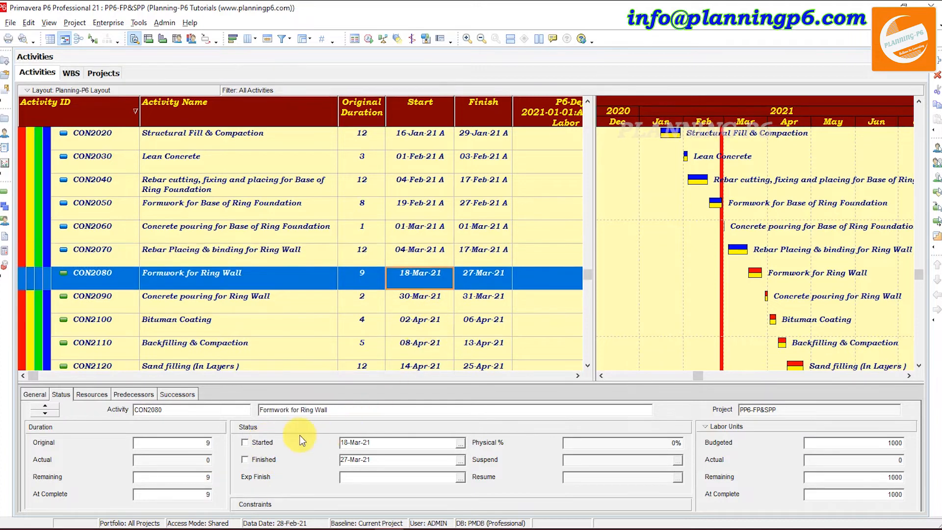
click(260, 442)
click(263, 459)
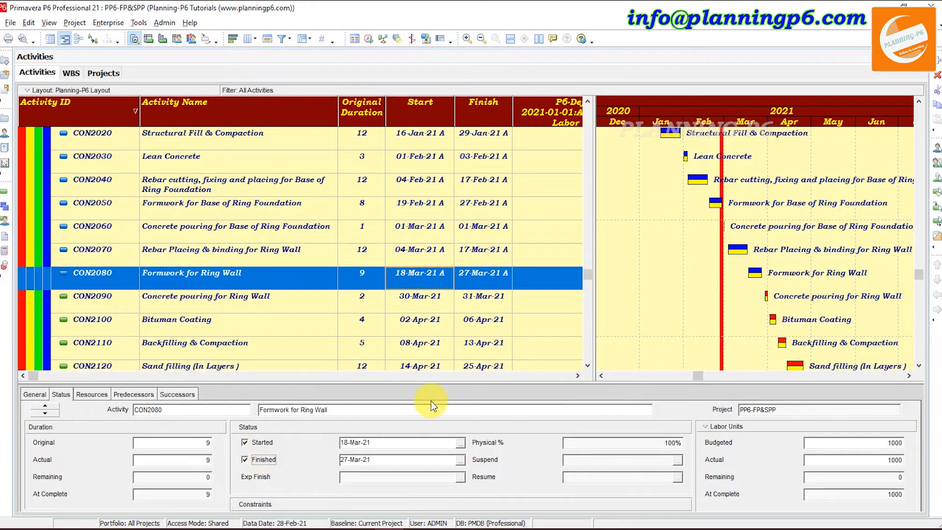
Mark activity CON2090, Concrete pouring for Ring Wall, as started and set its physical percent complete to 30%.
click(440, 301)
click(269, 444)
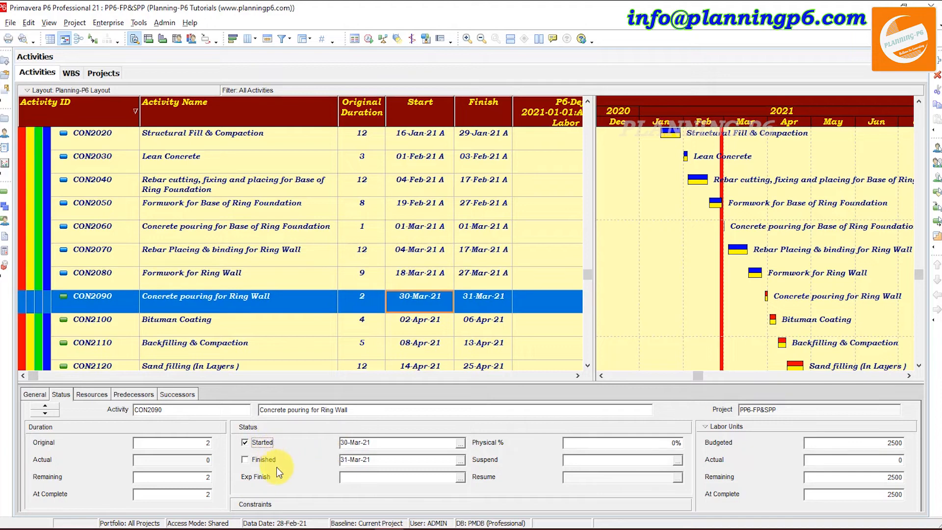
drag(663, 447, 530, 434)
text(30)
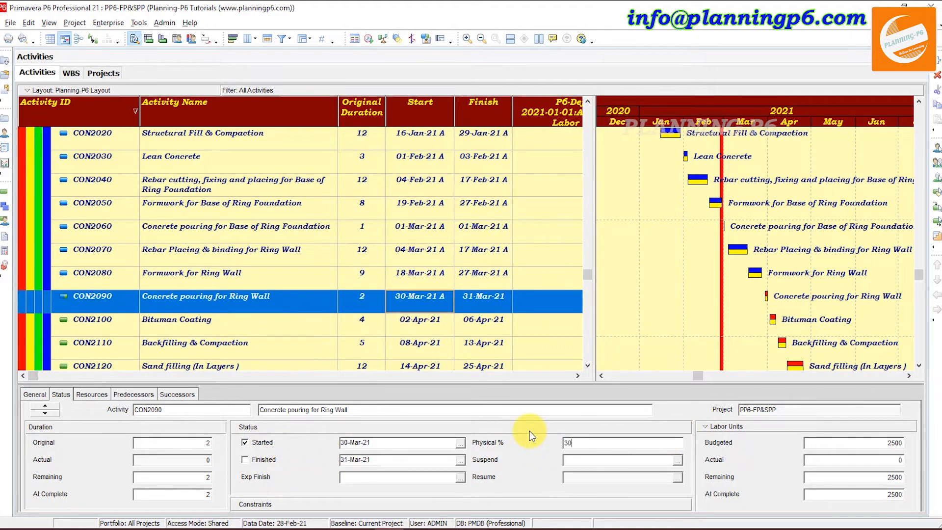
click(415, 304)
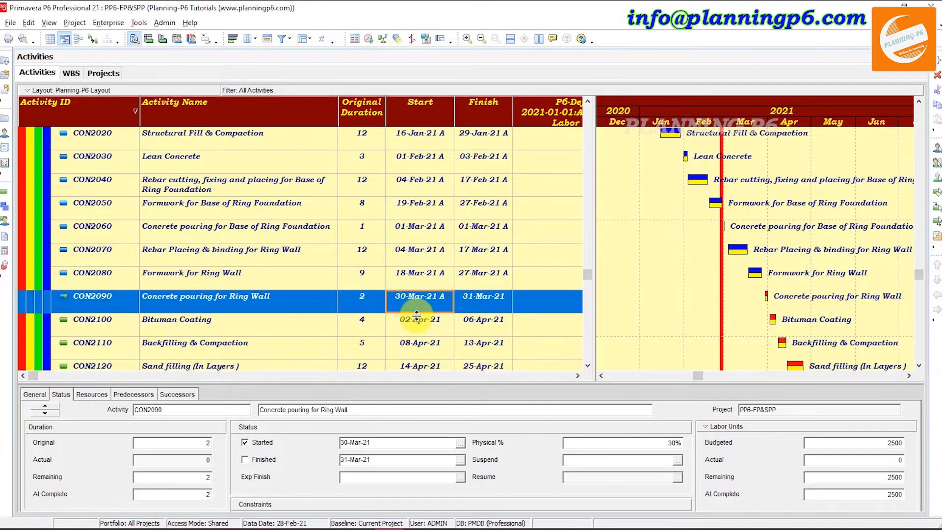
Schedule the project with a data date of 04-Apr-21 applied to all open projects.
click(368, 41)
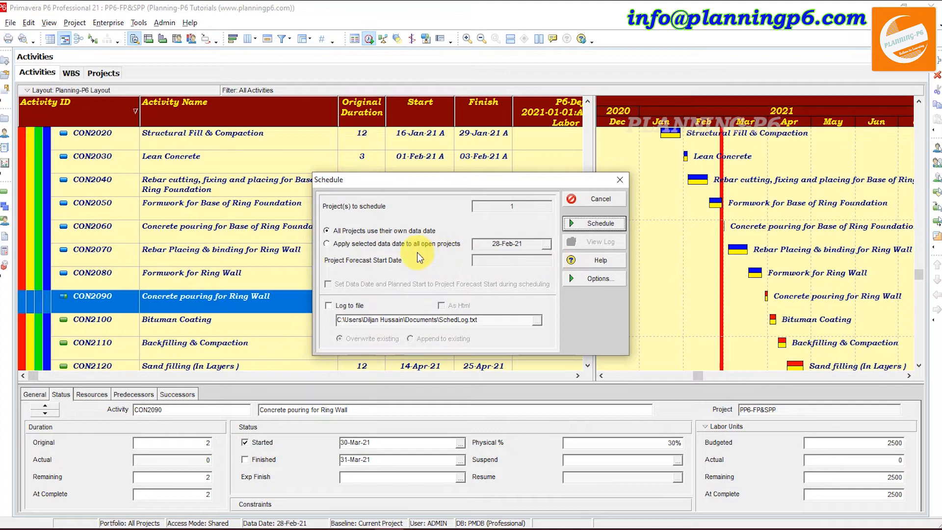
click(389, 246)
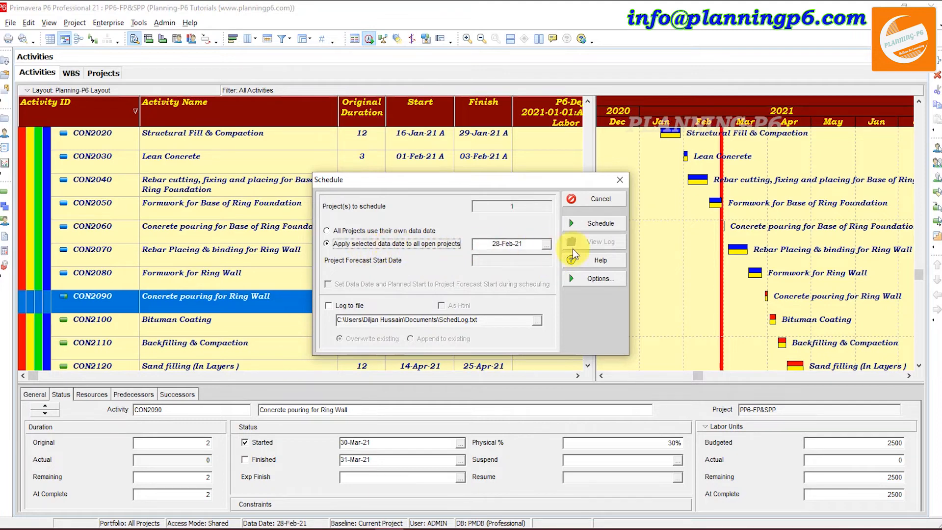
click(545, 244)
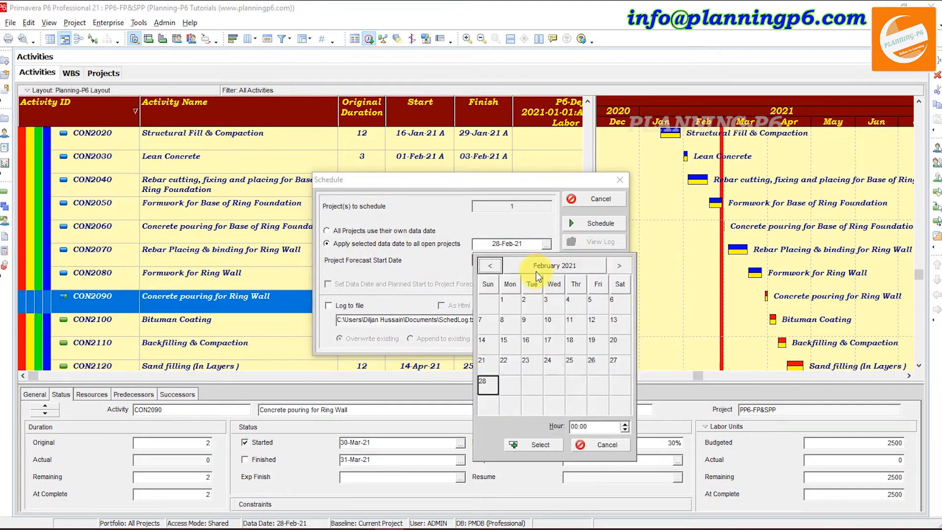
click(620, 266)
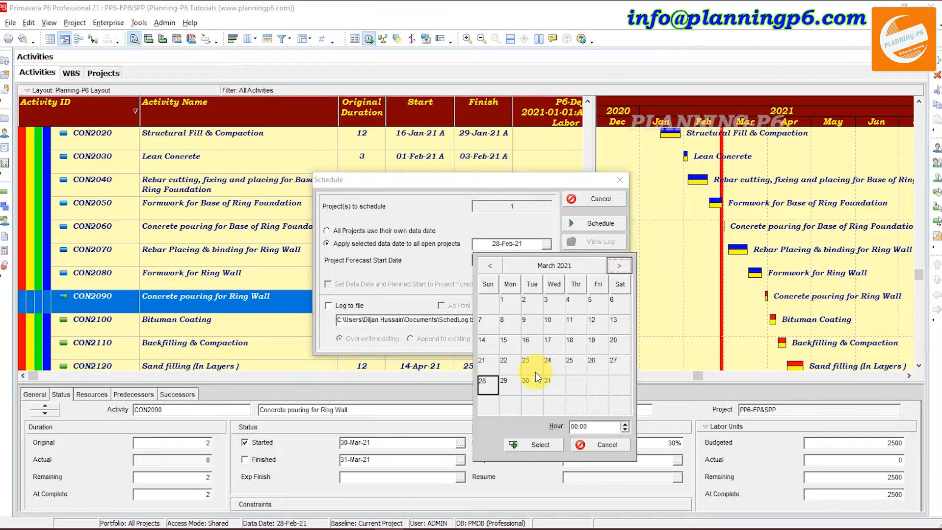
click(614, 269)
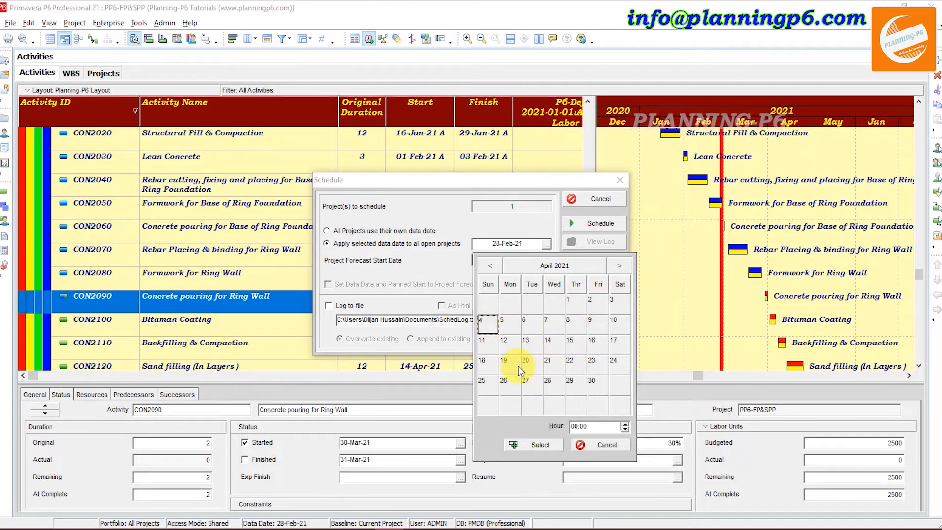
click(533, 444)
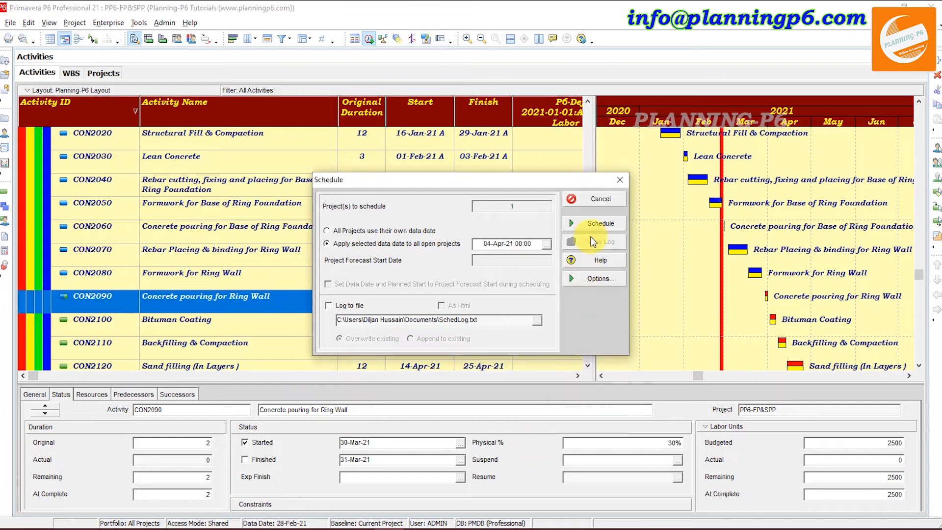
click(605, 223)
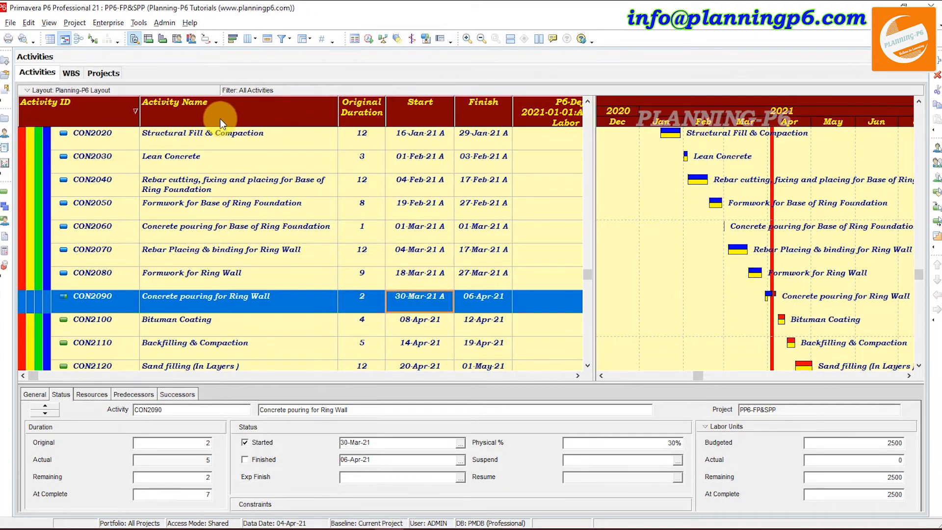
Store the project's period performance for the 2021-03-01 financial period.
click(140, 23)
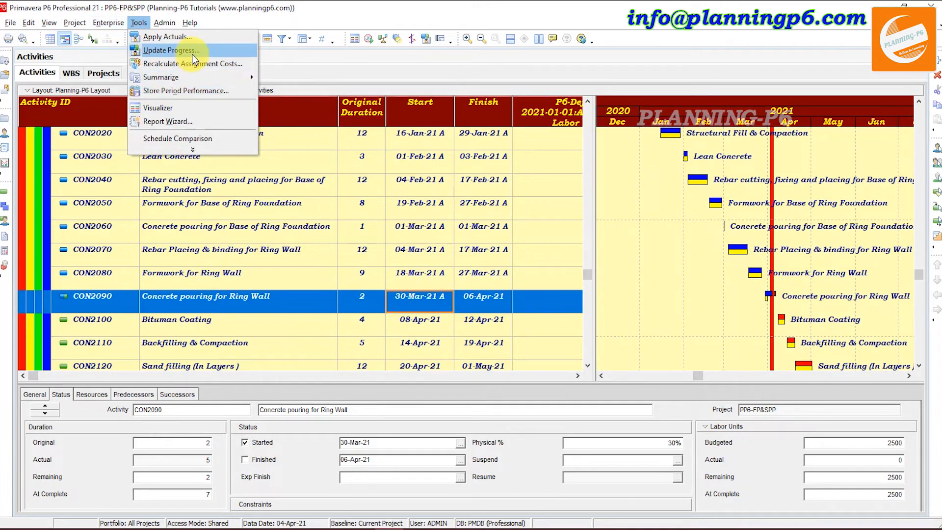
click(193, 90)
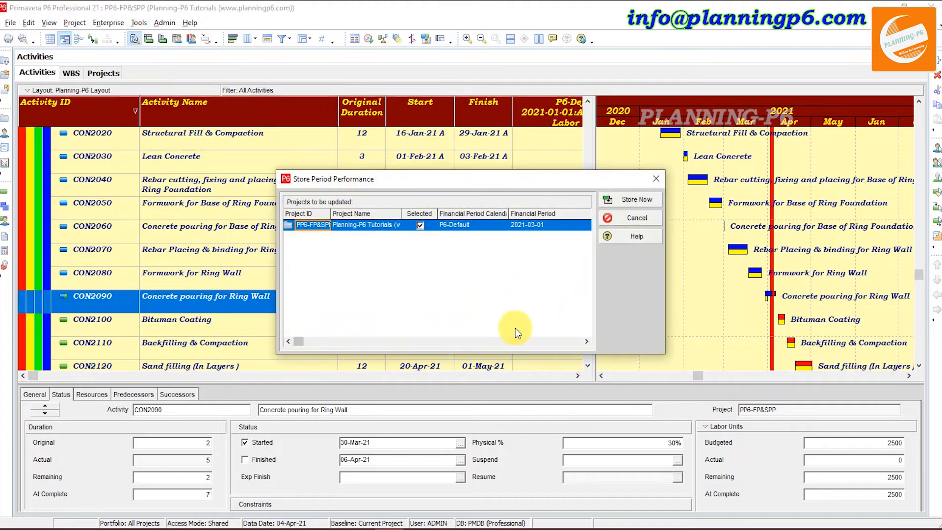
click(541, 224)
click(541, 223)
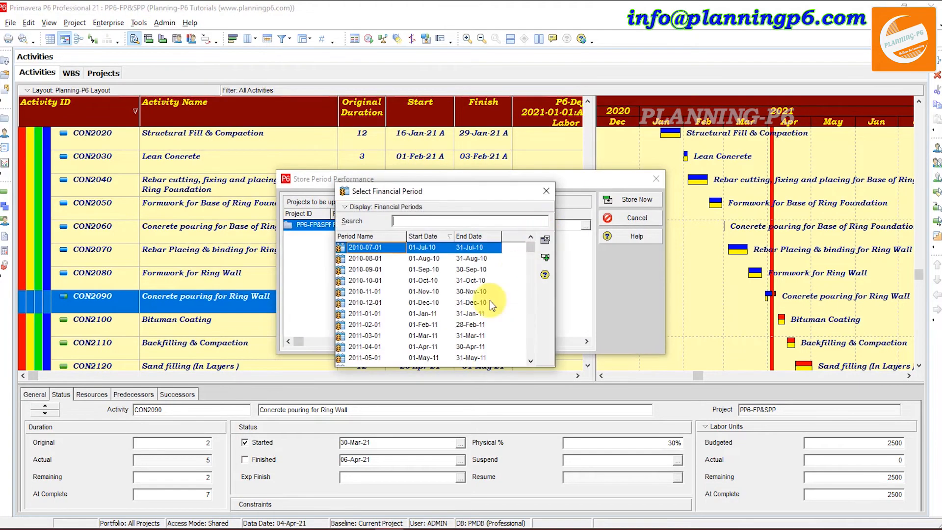
scroll(385, 284, down, 9)
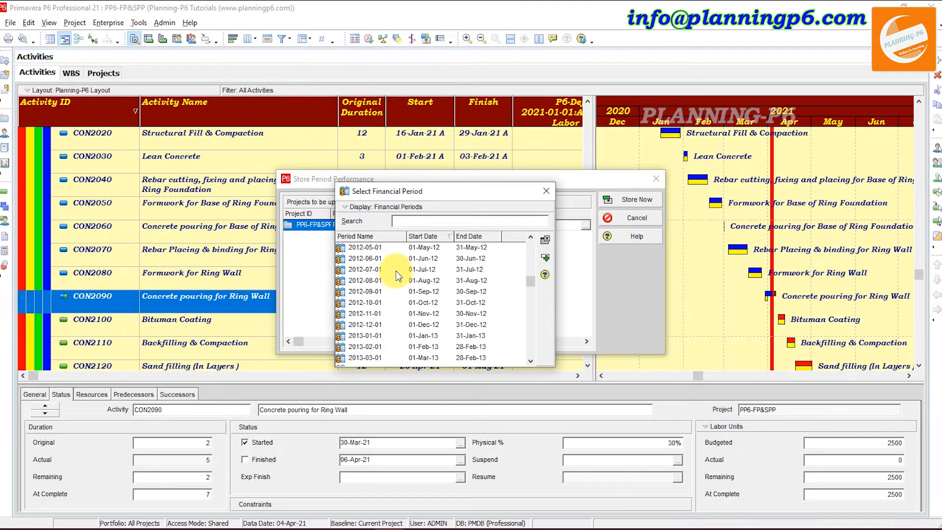
scroll(385, 279, down, 9)
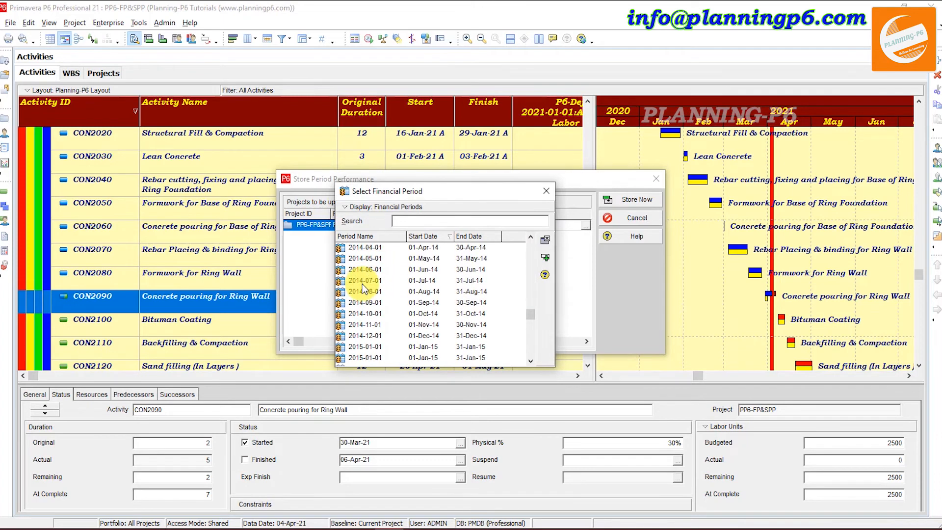
scroll(379, 280, down, 20)
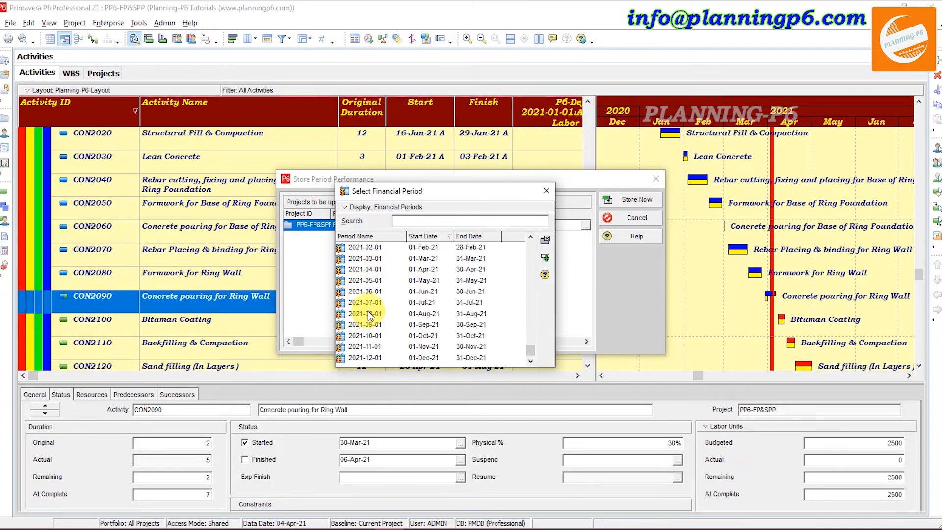
click(385, 258)
click(546, 258)
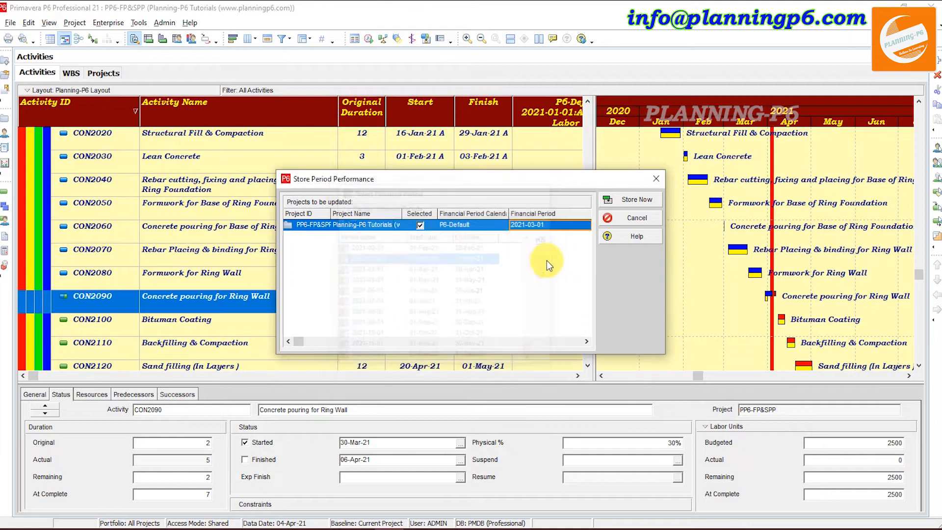
click(637, 202)
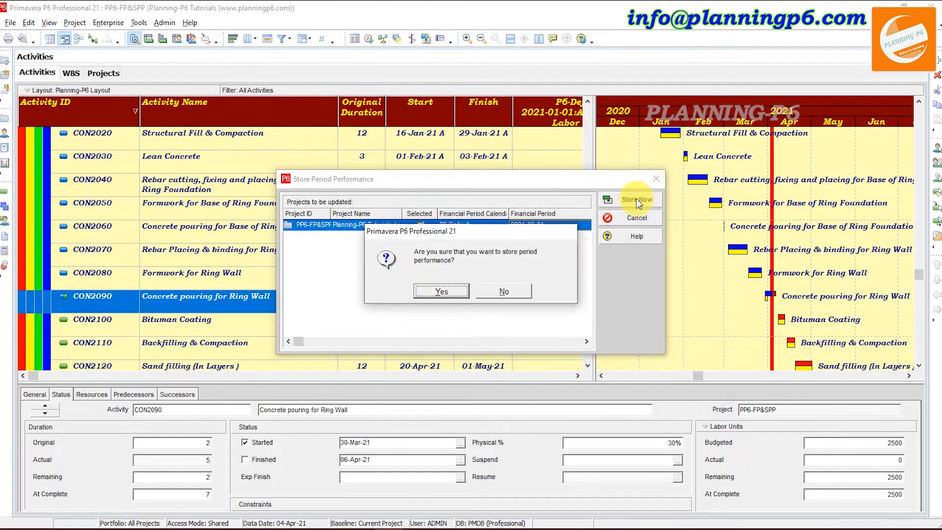
click(424, 294)
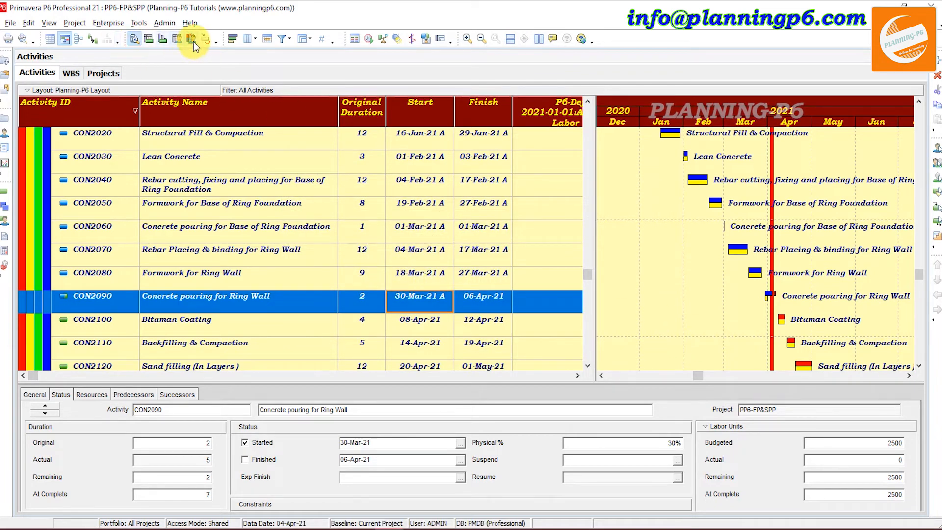
Show the activity usage profile again and move its legend away from the February and March bars.
click(163, 39)
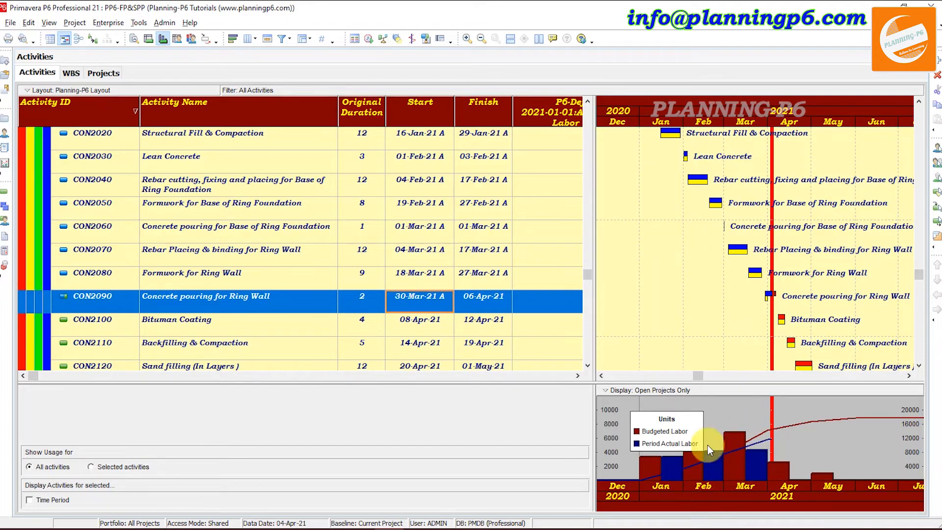
drag(688, 426, 914, 416)
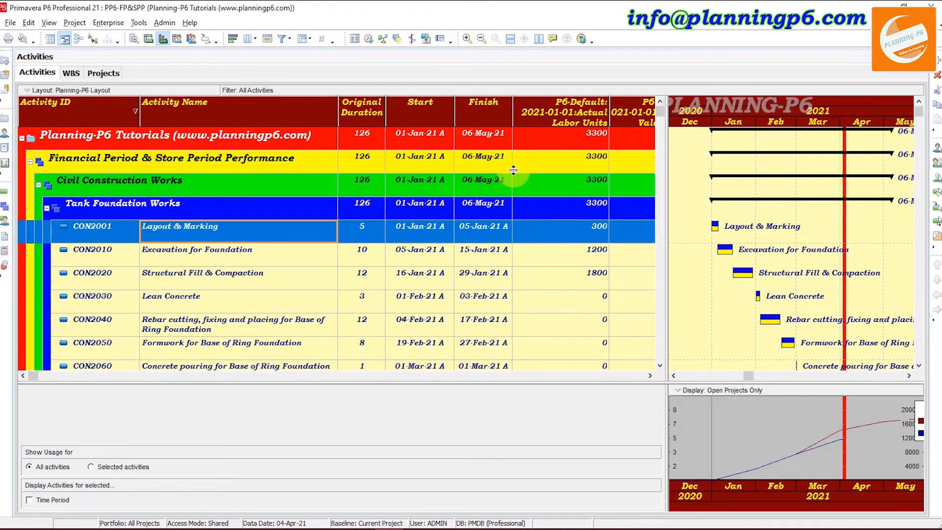
In the user preferences, set the start of the financial period range viewed in columns to 01-Feb-21.
click(29, 22)
click(81, 275)
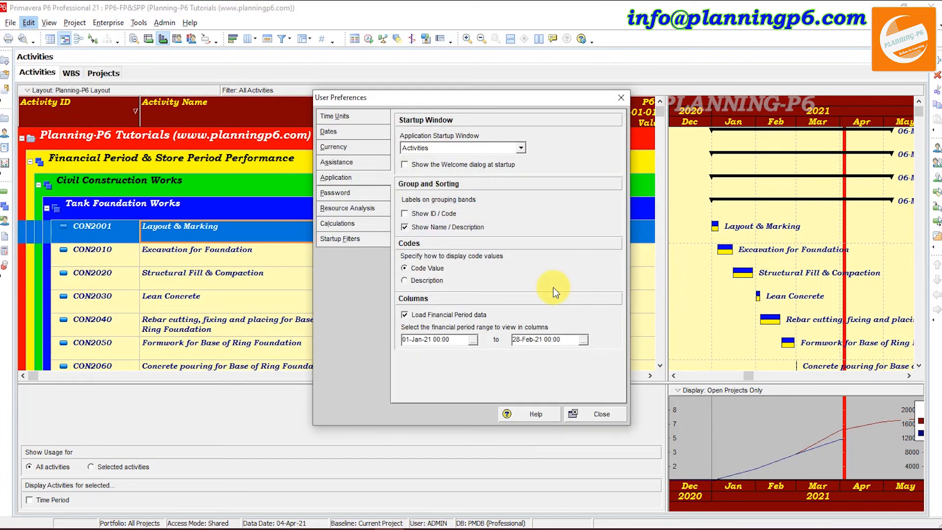
click(473, 339)
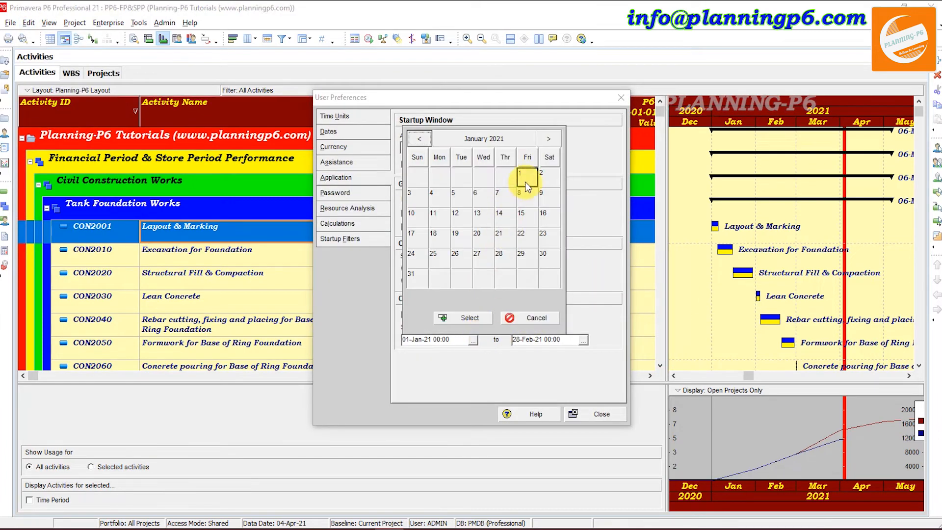
click(548, 141)
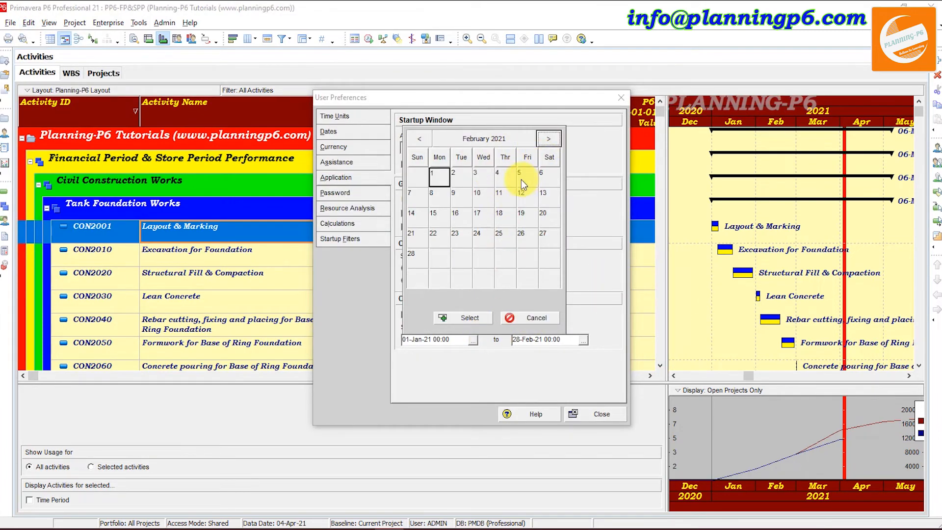
click(471, 317)
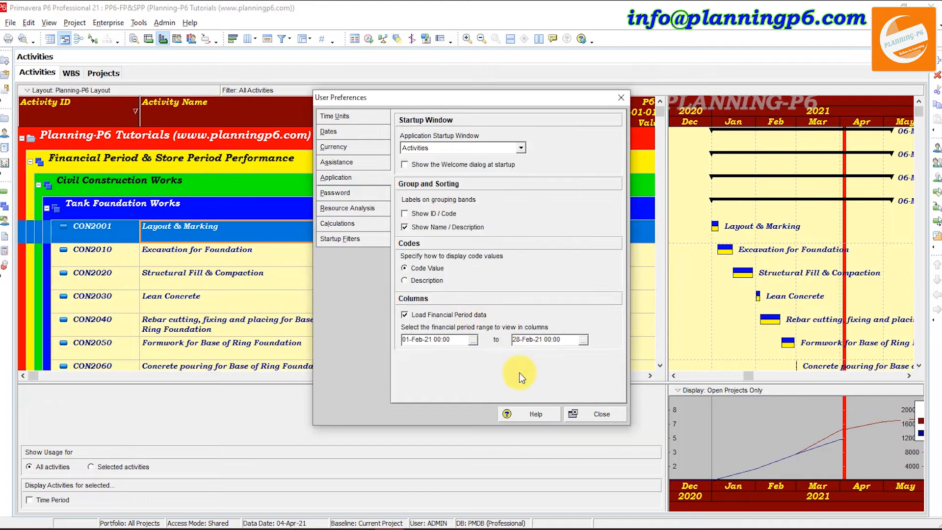
click(590, 416)
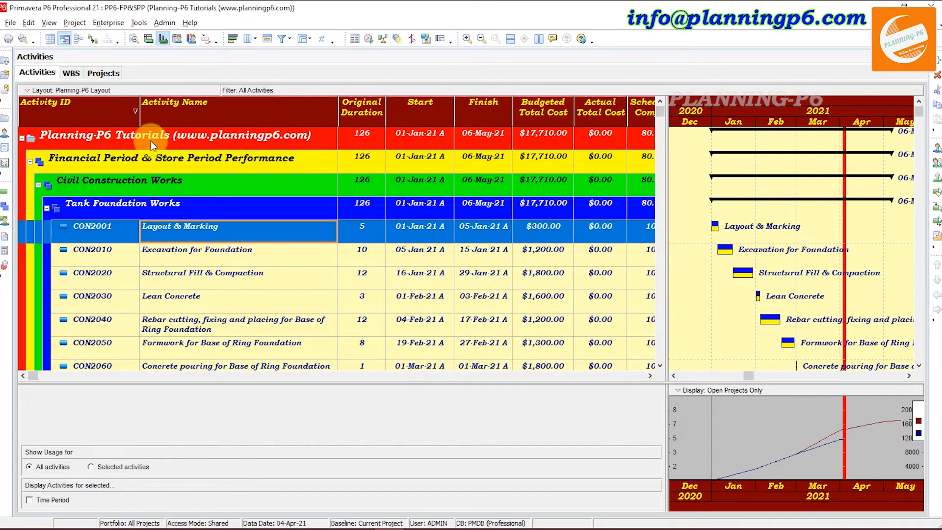
Add the financial period value P6-Default: 2021-02-01:Actual Labor Units to the activity table's selected columns.
right_click(331, 200)
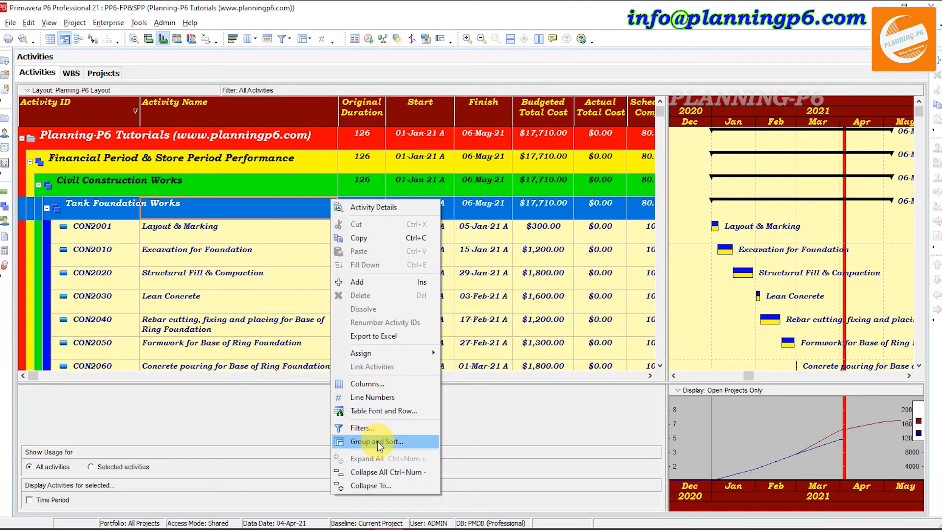
click(394, 386)
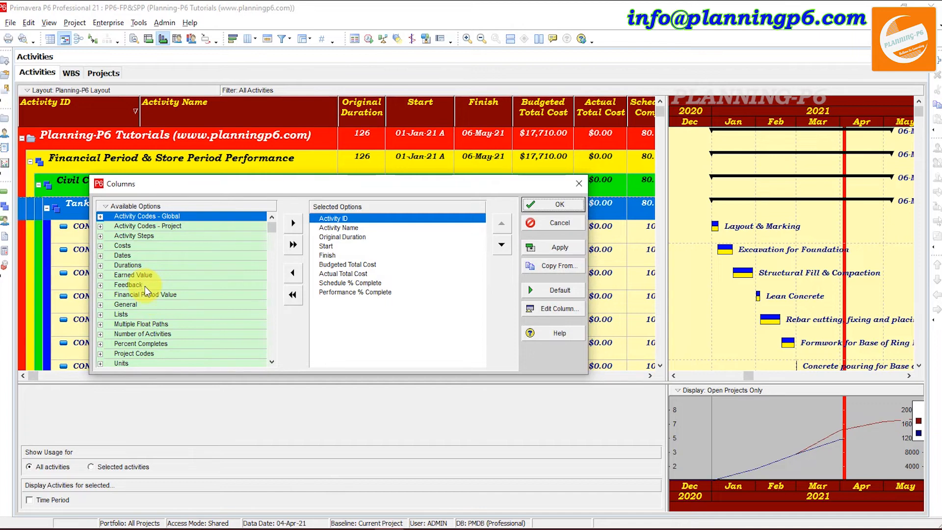
click(144, 293)
click(100, 295)
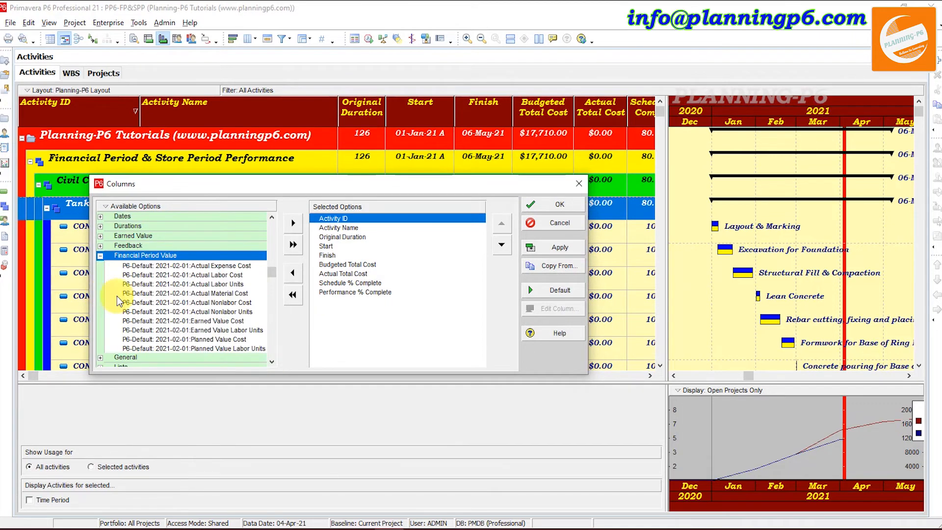
scroll(191, 294, down, 1)
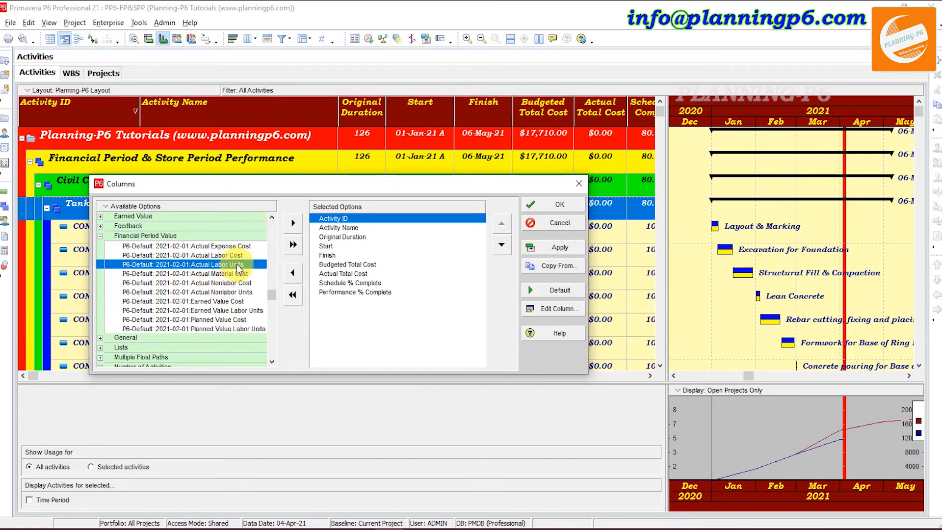
double_click(237, 264)
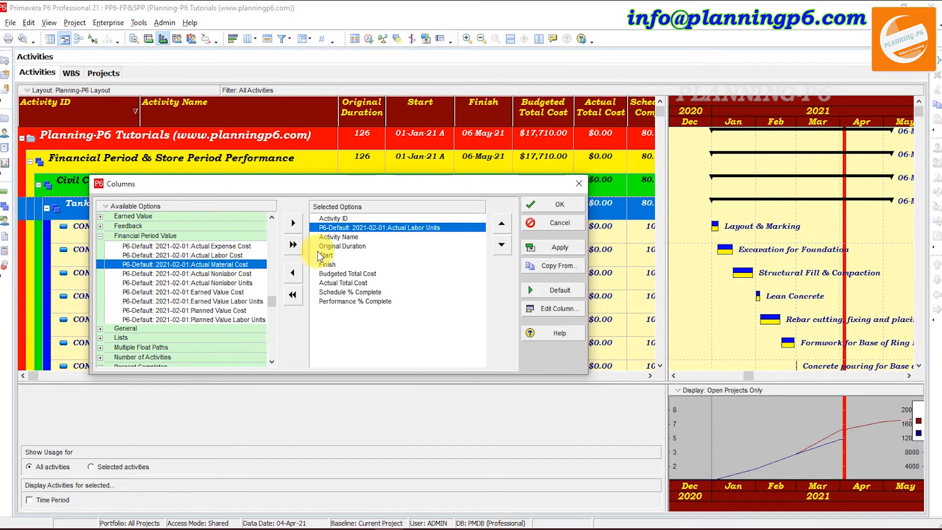
Place the 2021-02-01 Actual Labor Units column directly after Finish and apply the column layout.
click(501, 245)
click(501, 245)
click(502, 245)
click(501, 245)
click(501, 244)
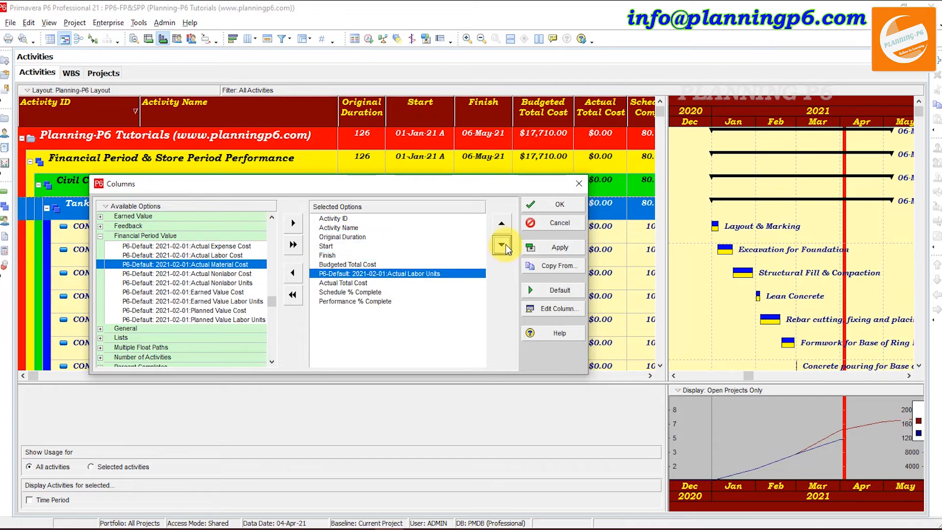
click(502, 223)
click(553, 247)
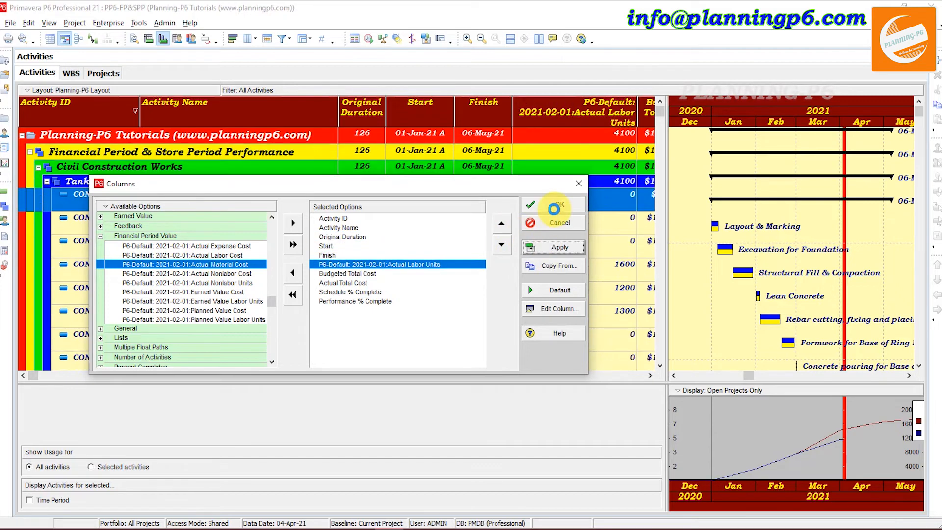
click(553, 209)
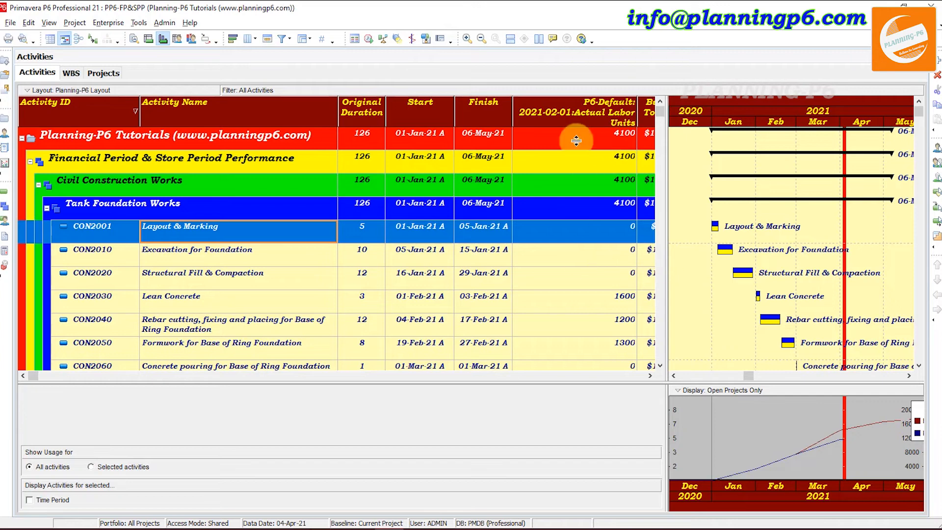
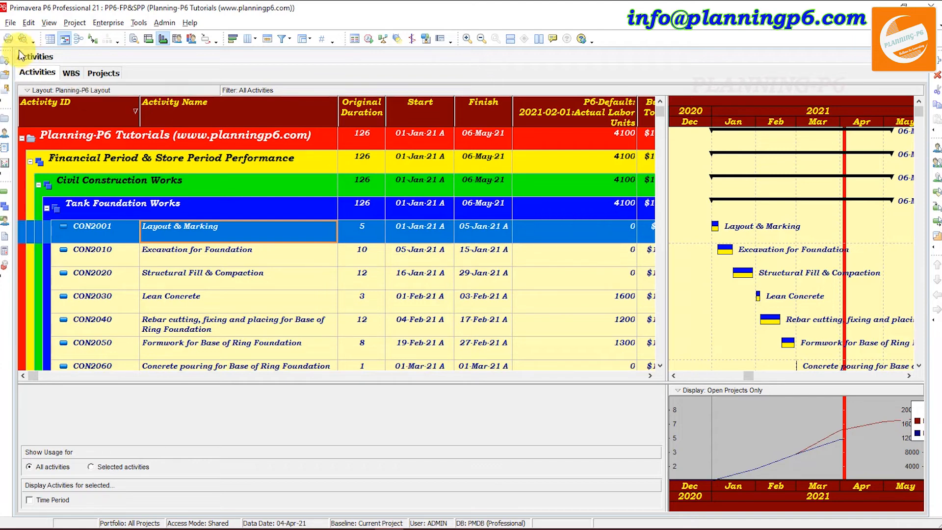
click(29, 23)
click(38, 279)
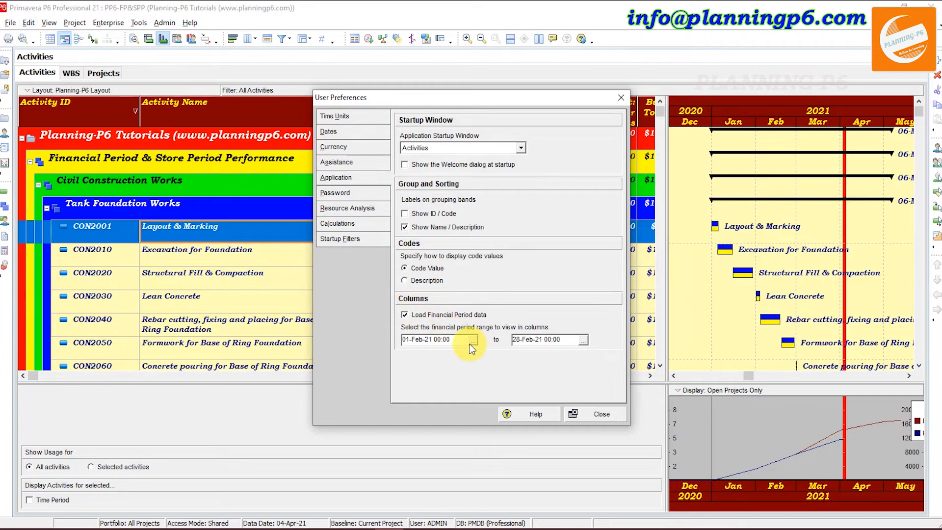
click(608, 416)
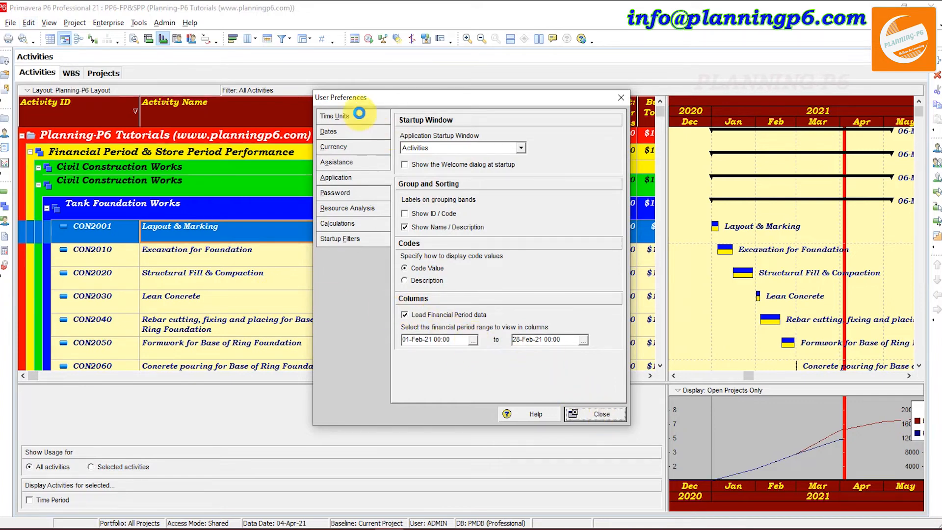
click(621, 98)
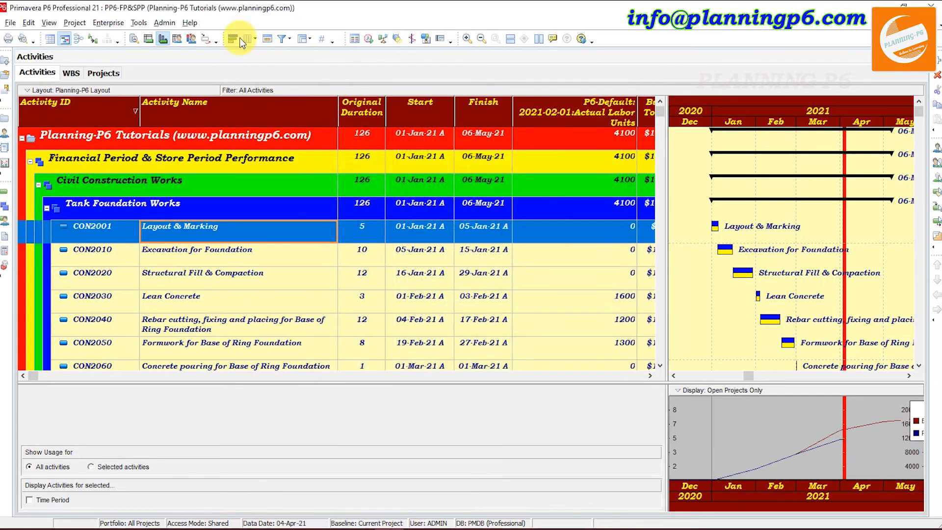
Review the financial periods defined in the P6-Default financial period calendar and close the calendar list.
click(172, 24)
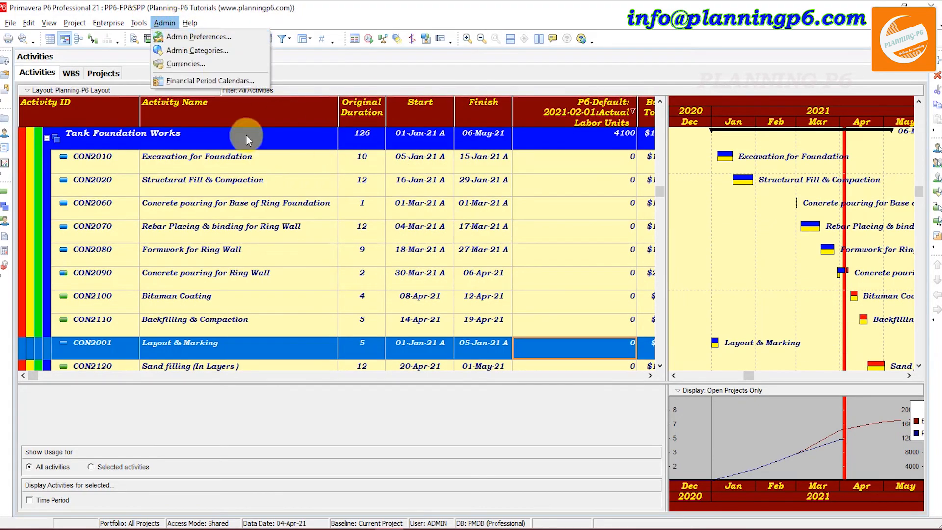
click(231, 75)
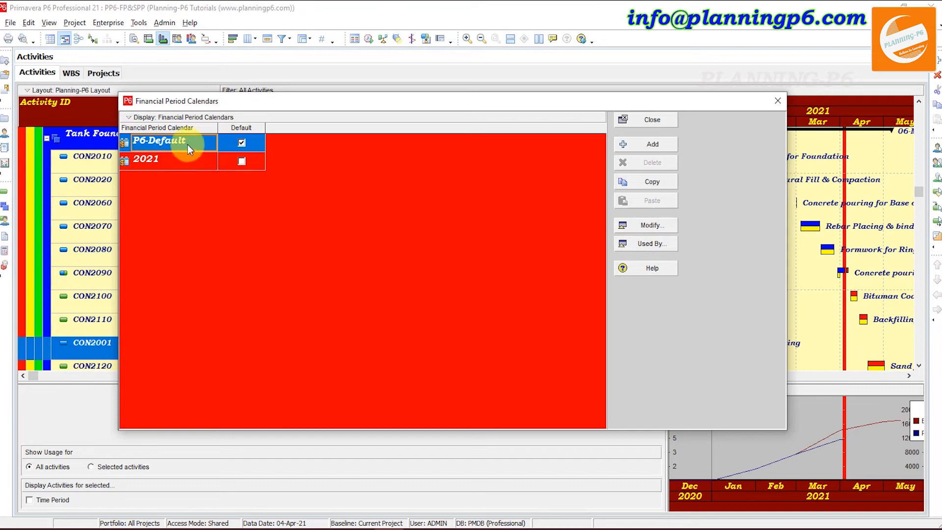
click(243, 145)
click(651, 224)
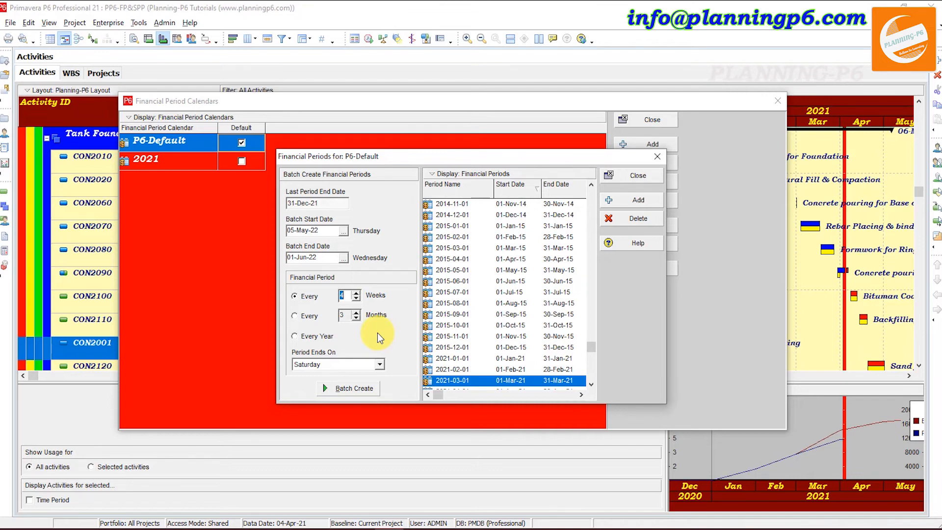
click(646, 176)
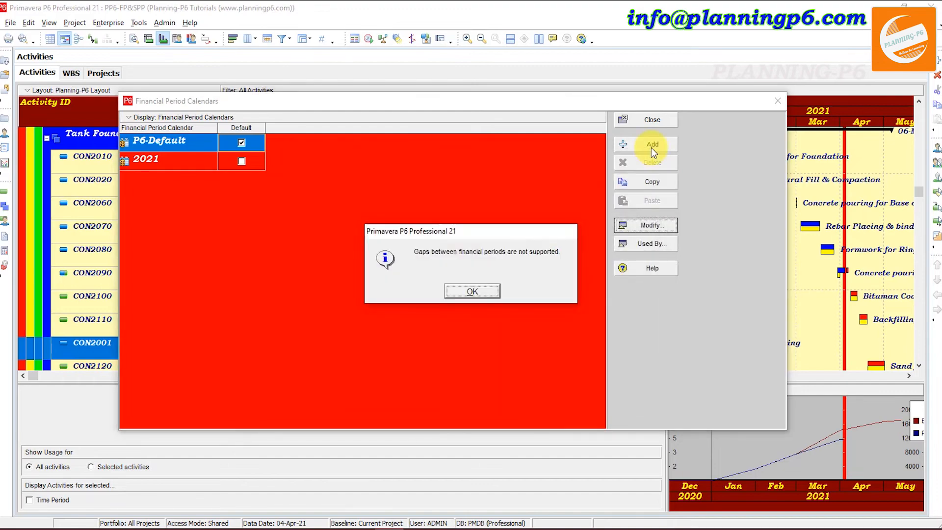
click(465, 295)
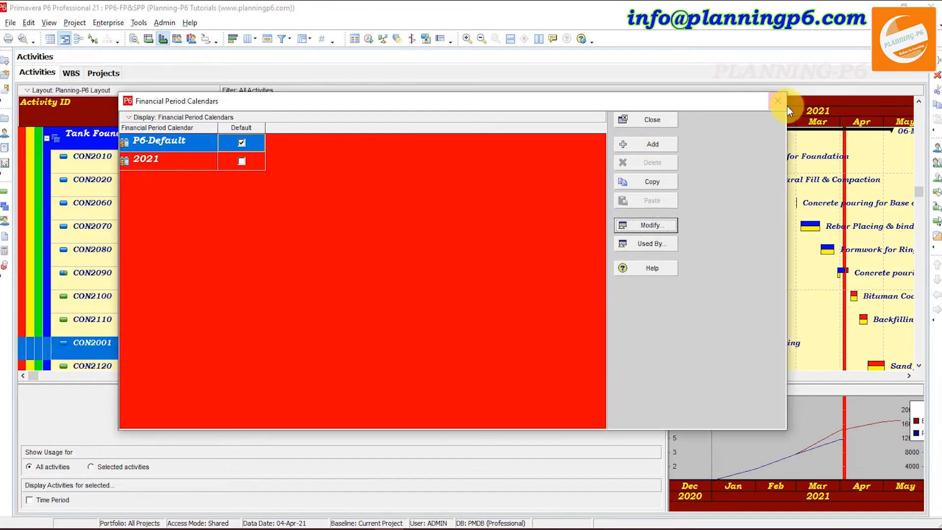
click(780, 101)
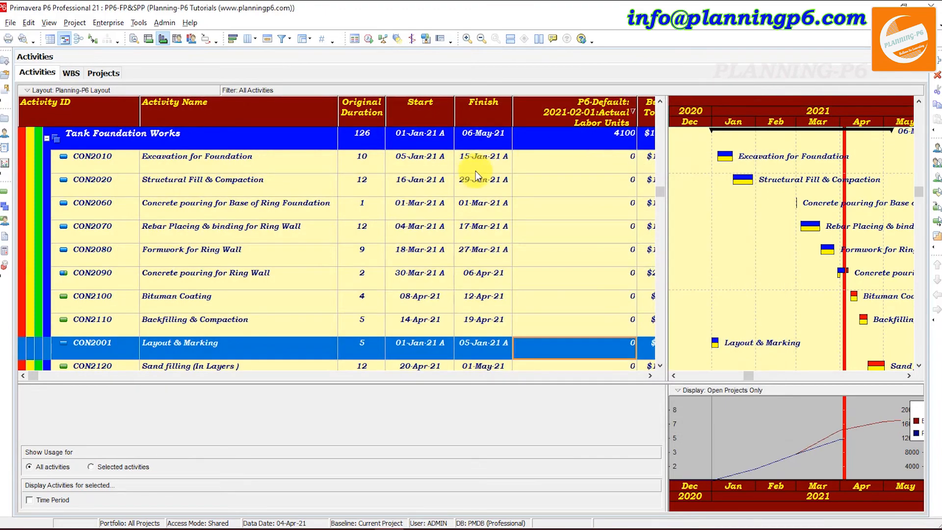
In the user preferences, turn loading of financial period data off and on again to clear the period range viewed in columns.
click(29, 23)
click(41, 280)
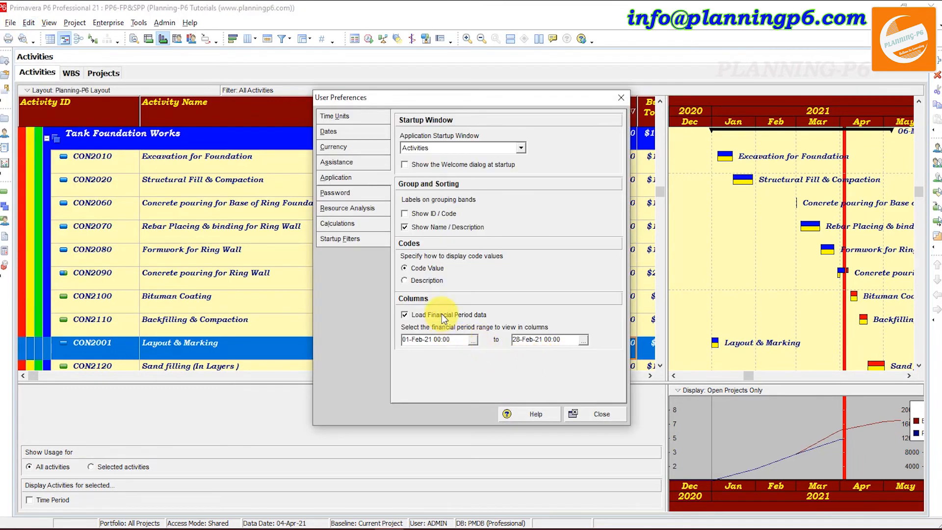
click(442, 313)
click(442, 314)
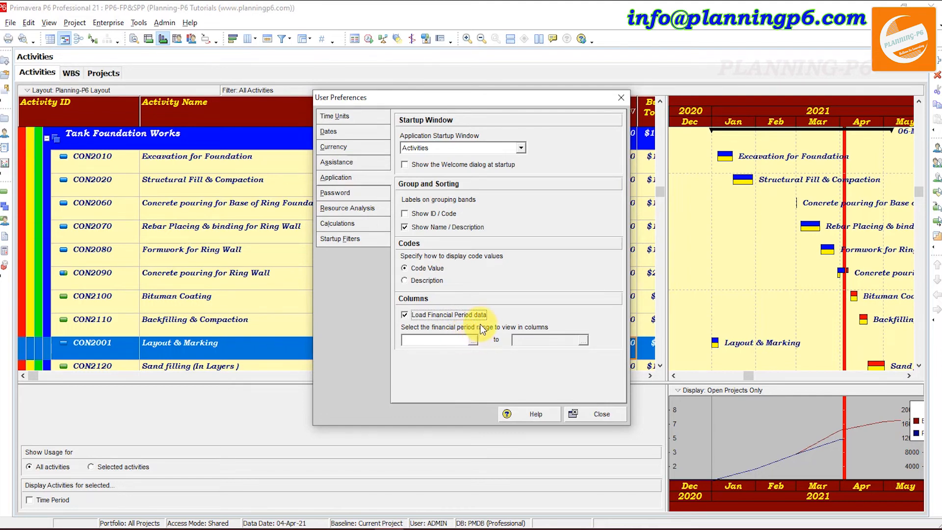
click(588, 413)
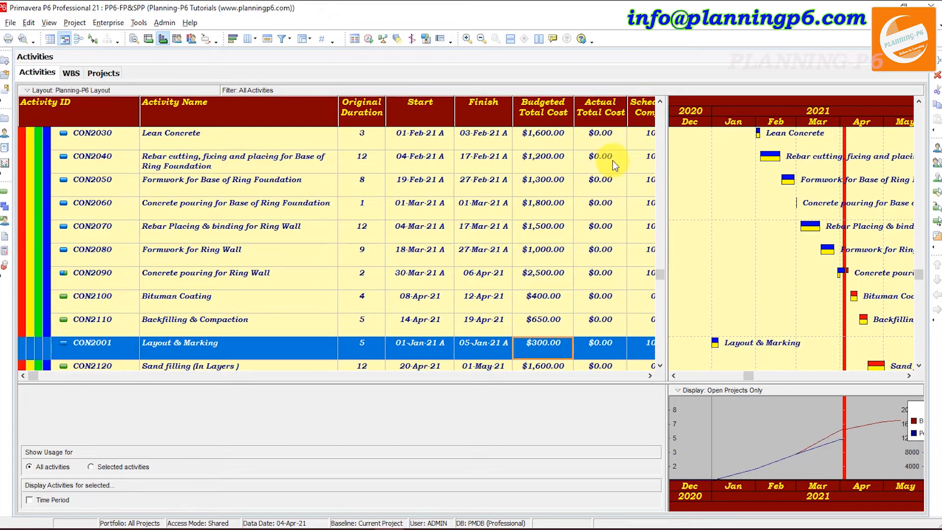
scroll(576, 156, up, 3)
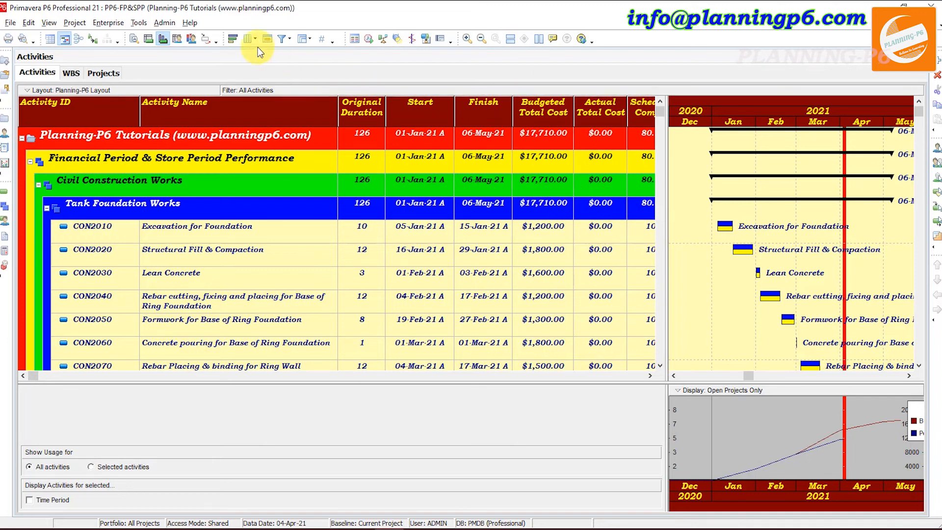
click(133, 22)
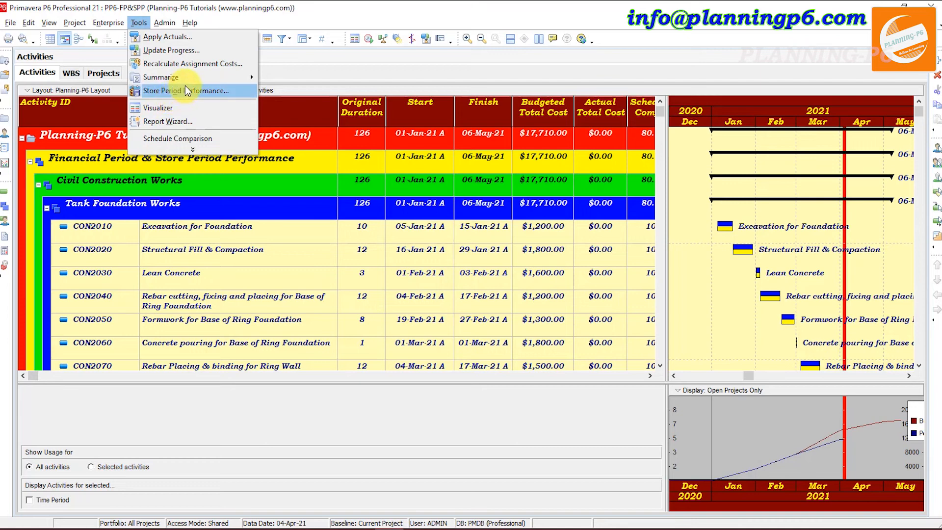
mouse_move(170, 21)
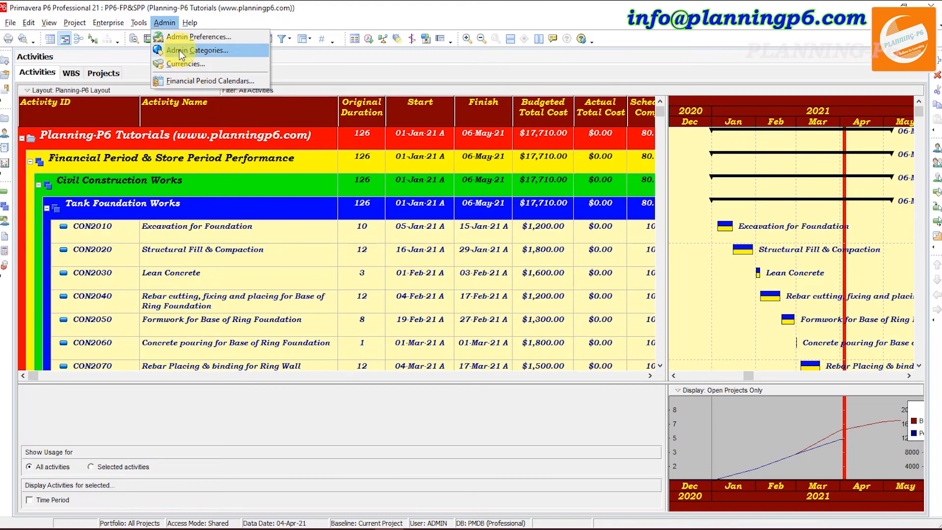
mouse_move(138, 23)
click(29, 23)
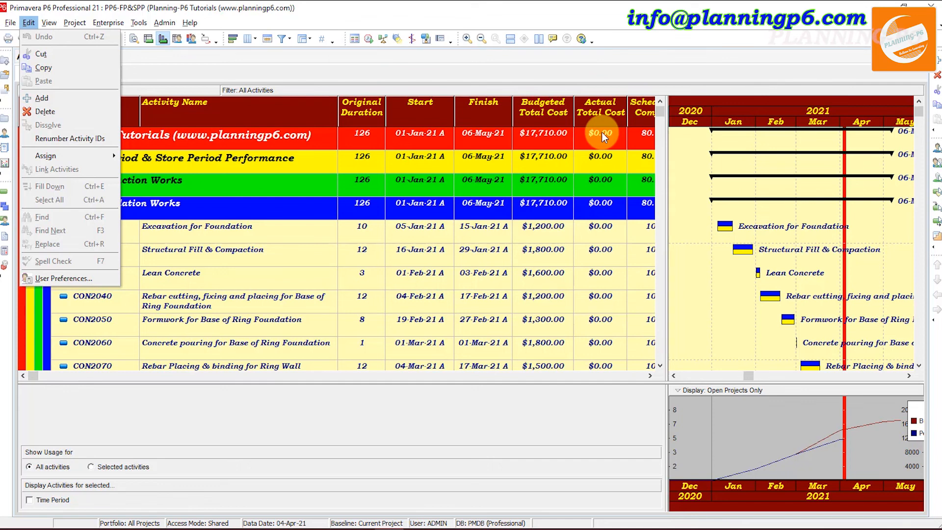
Widen the activity table against the Gantt chart until the Schedule % Complete and Performance % Complete columns fit fully.
click(670, 184)
drag(669, 183, 806, 199)
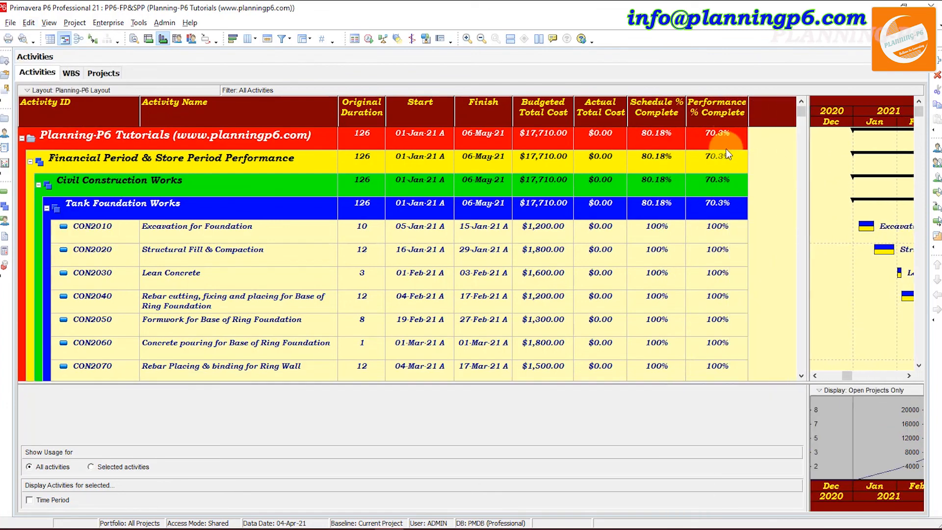